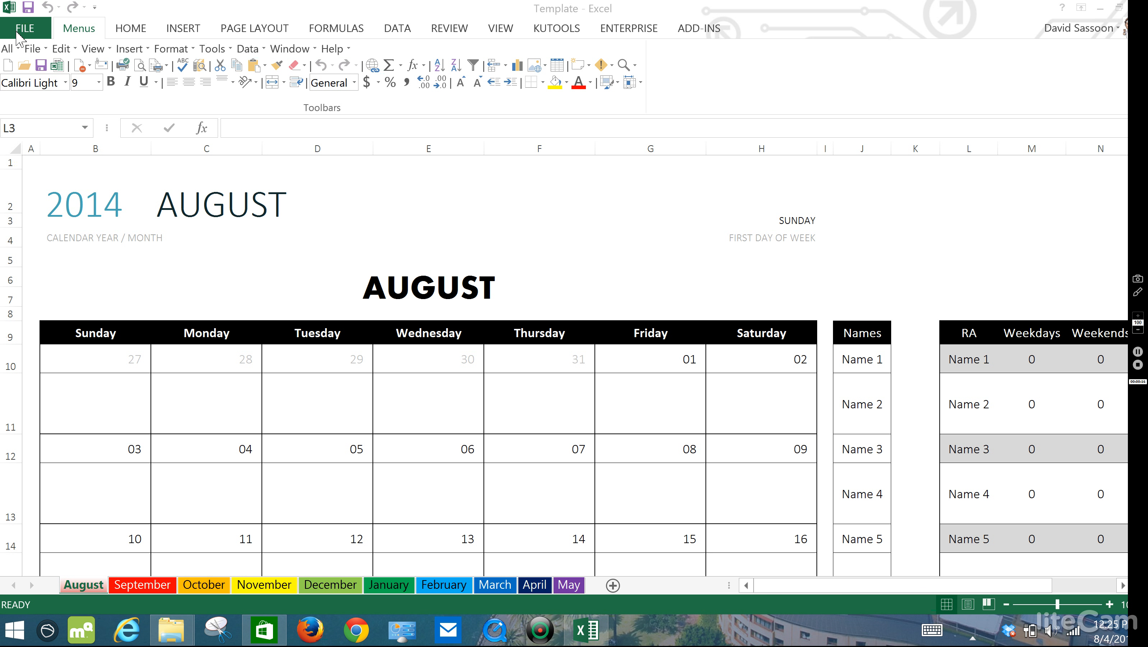
Start saving a copy of the template workbook to the Desktop folder.
{"action": "left_click", "coordinate": [16, 30]}
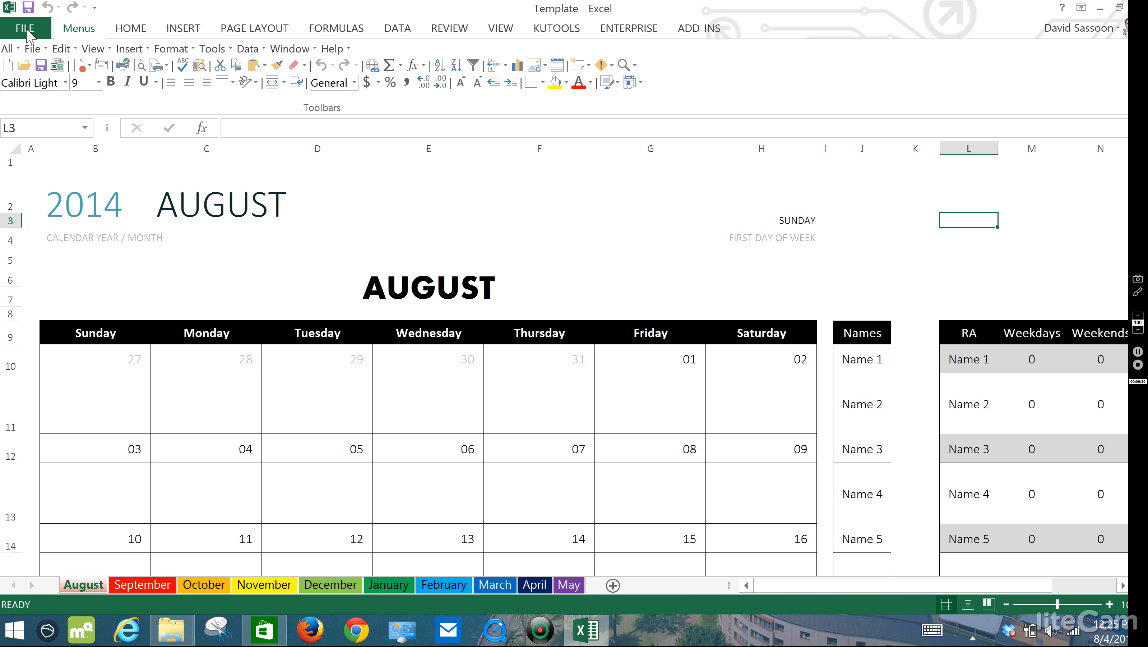
{"action": "left_click", "coordinate": [25, 28]}
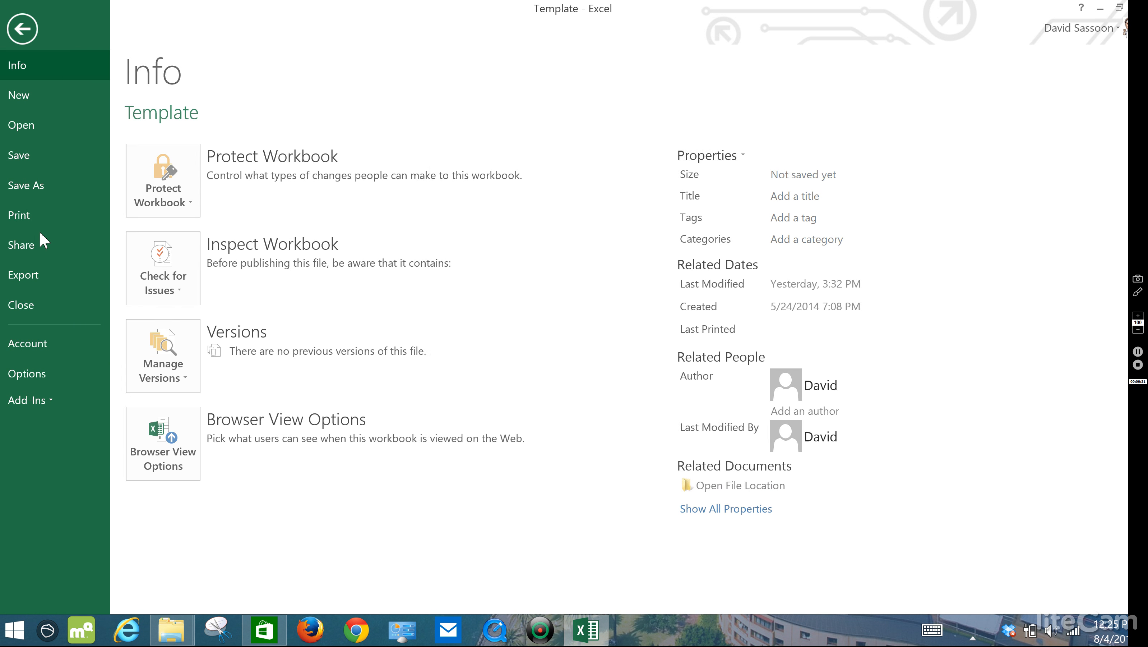
{"action": "left_click", "coordinate": [34, 184]}
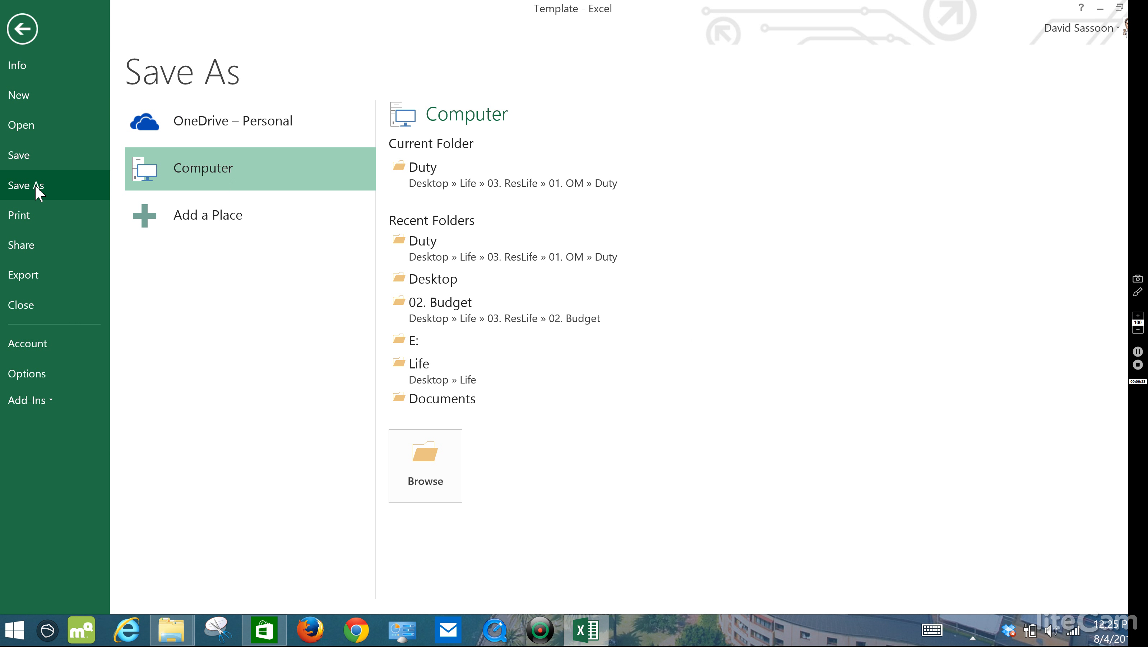
{"action": "left_click", "coordinate": [465, 282]}
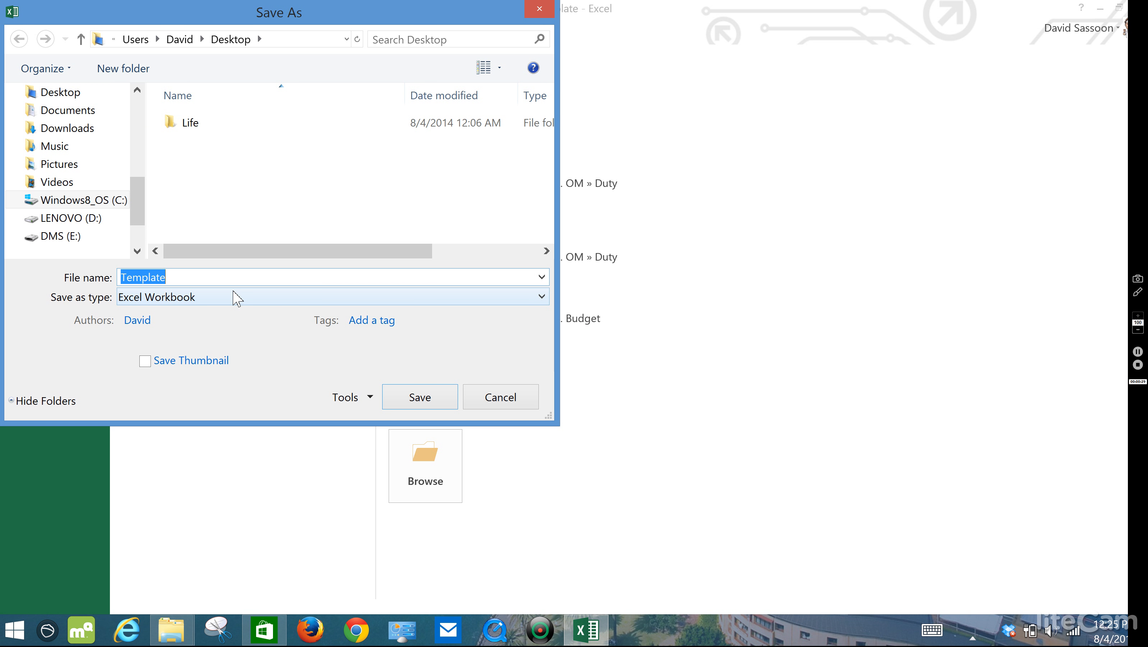
{"action": "type", "text": "Dickinson CD Duty 14-1"}
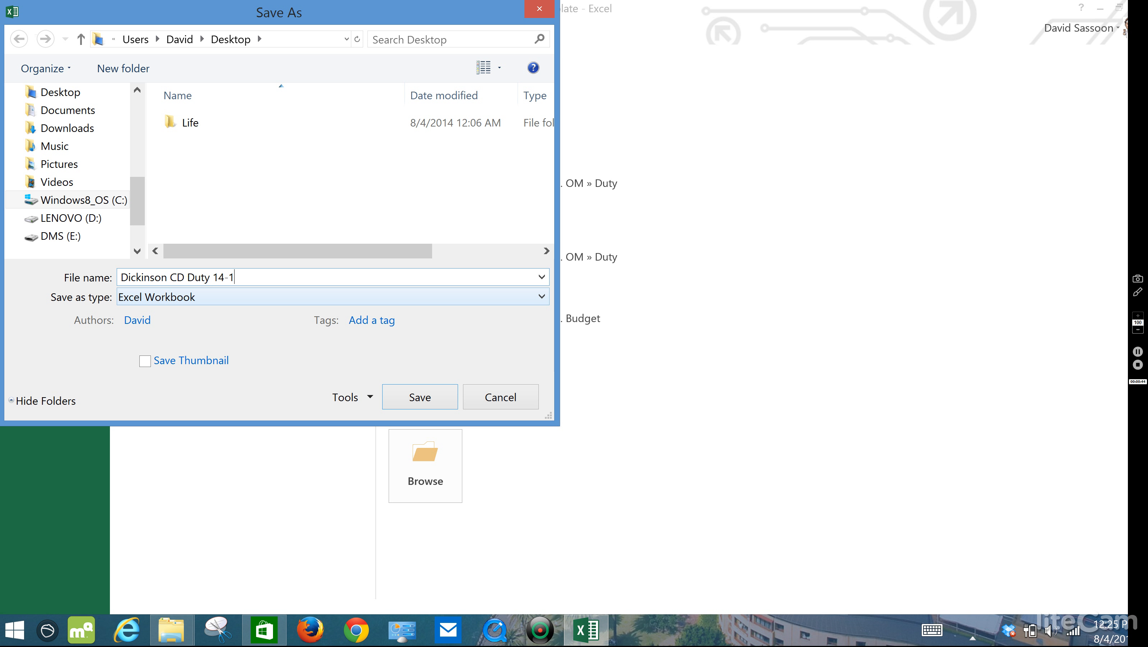
{"action": "key", "text": "BackSpace"}
{"action": "key", "text": "BackSpace"}
{"action": "key", "text": "BackSpace"}
{"action": "key", "text": "BackSpace"}
{"action": "key", "text": "BackSpace"}
{"action": "key", "text": "BackSpace"}
{"action": "key", "text": "BackSpace"}
{"action": "key", "text": "BackSpace"}
{"action": "key", "text": "BackSpace"}
{"action": "key", "text": "BackSpace"}
{"action": "key", "text": "BackSpace"}
{"action": "key", "text": "BackSpace"}
{"action": "key", "text": "BackSpace"}
{"action": "key", "text": "BackSpace"}
{"action": "key", "text": "BackSpace"}
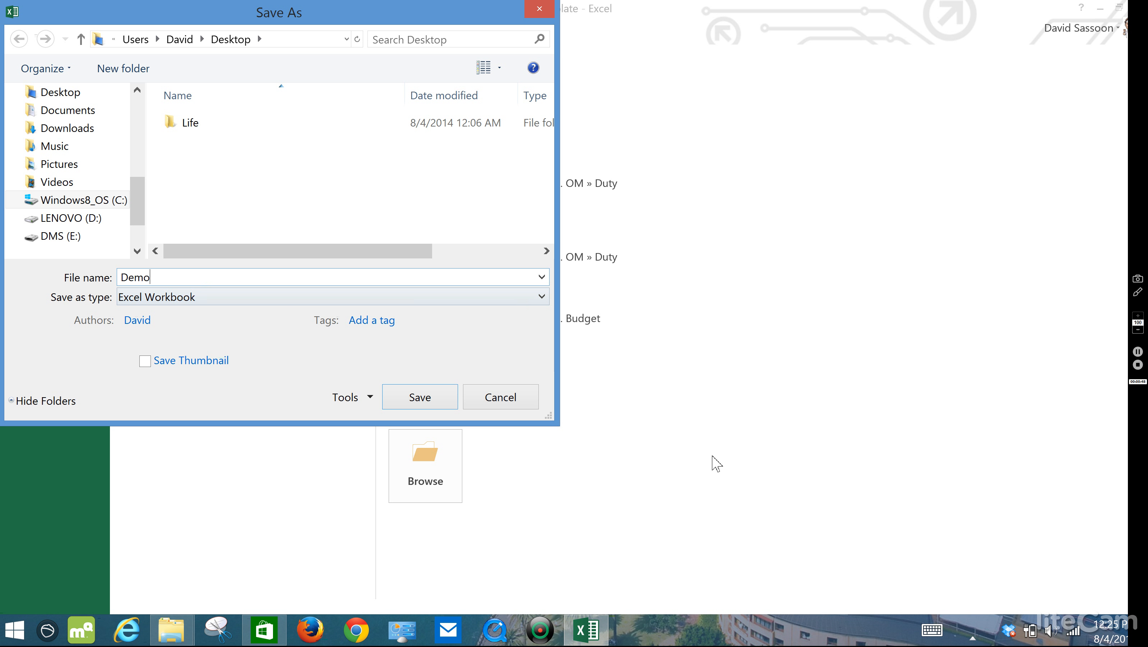
Save the workbook on the Desktop under the file name Demo.
{"action": "left_click", "coordinate": [420, 397]}
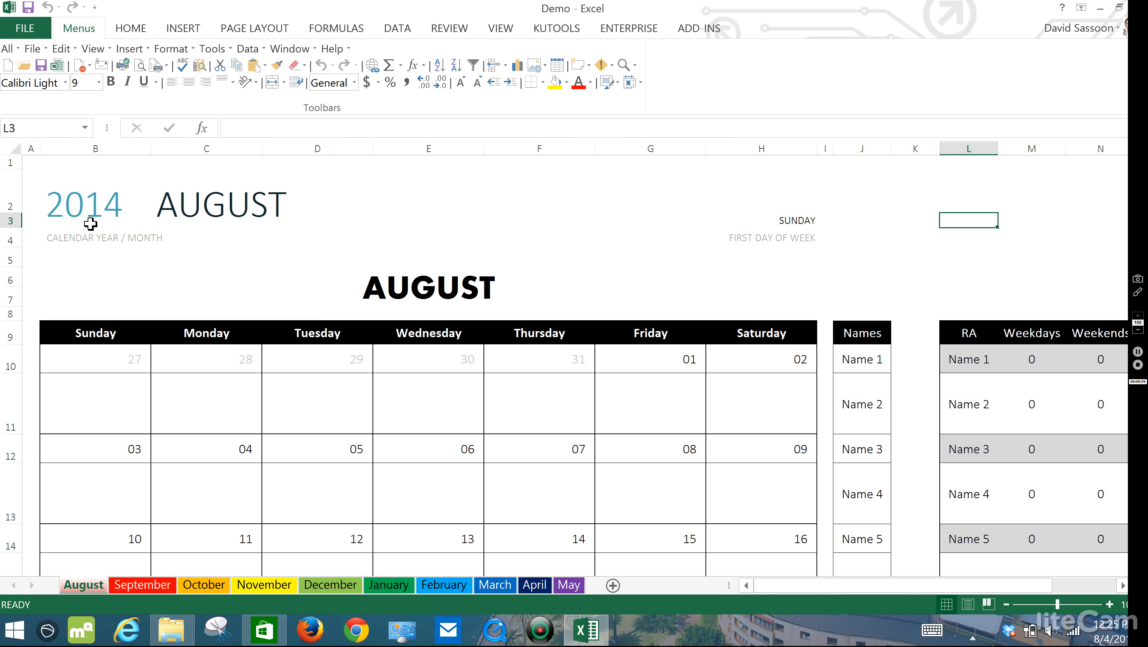
Change the calendar year on the August sheet to 2016, and set it back to 2014.
{"action": "left_click", "coordinate": [70, 203]}
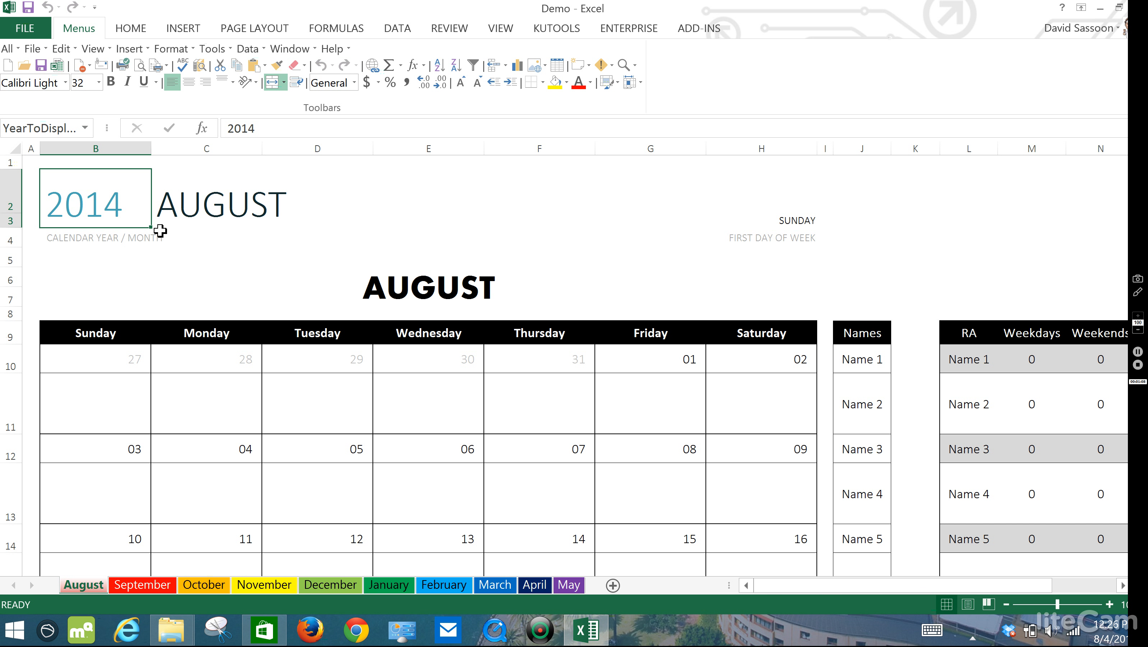
{"action": "type", "text": "2016"}
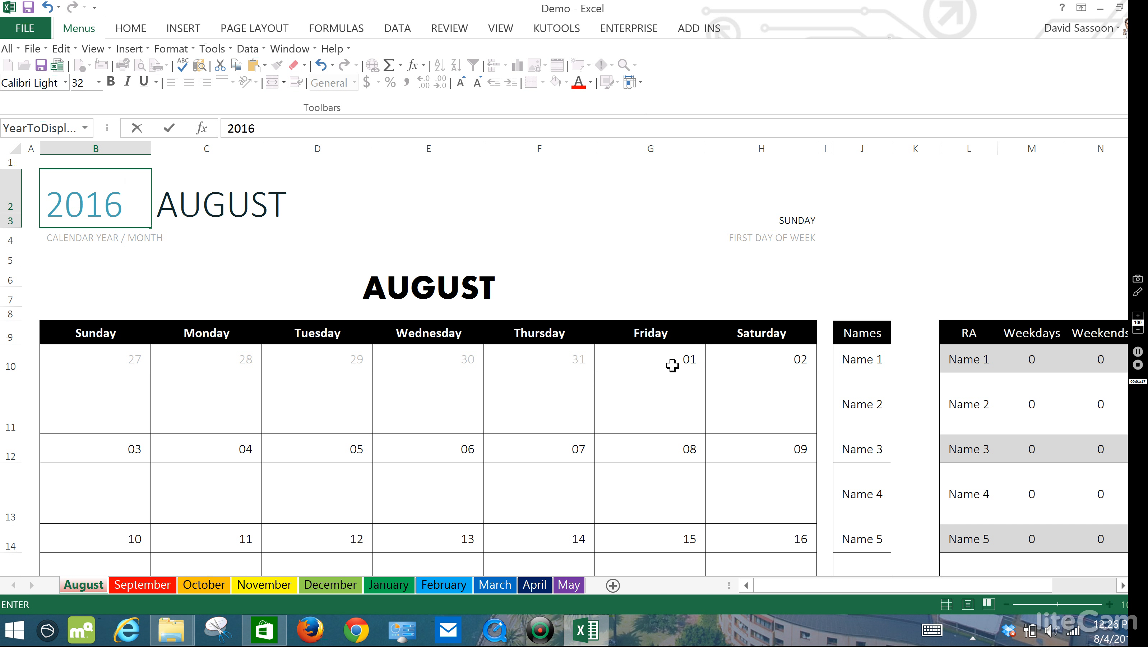
{"action": "key", "text": "Return"}
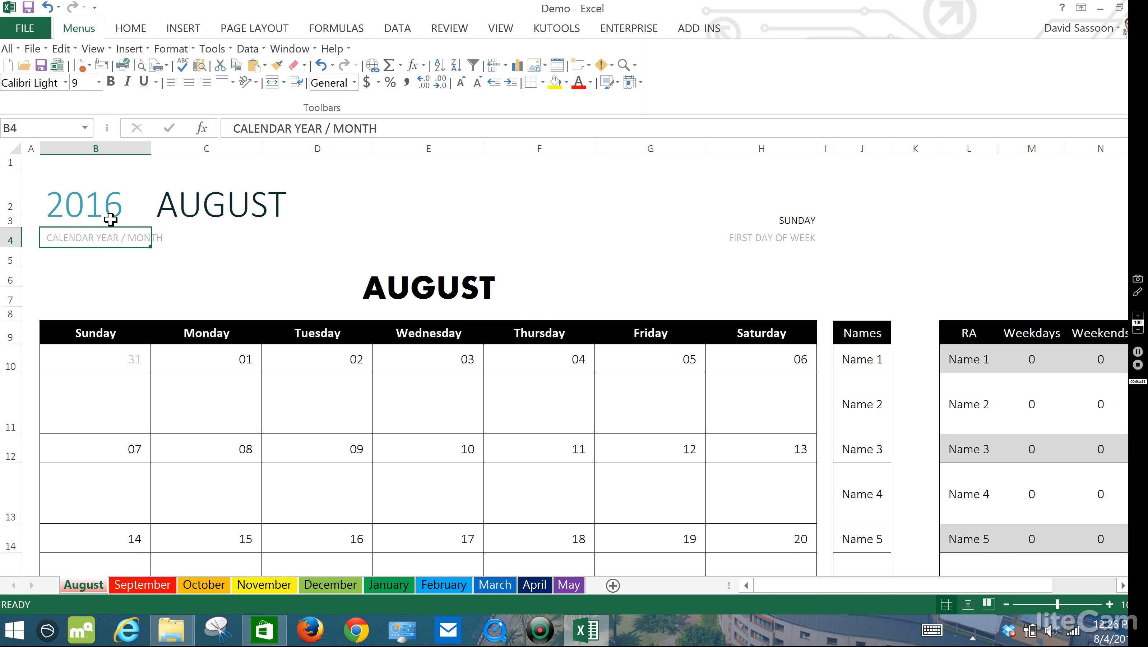
{"action": "left_click", "coordinate": [77, 213]}
{"action": "type", "text": "2014"}
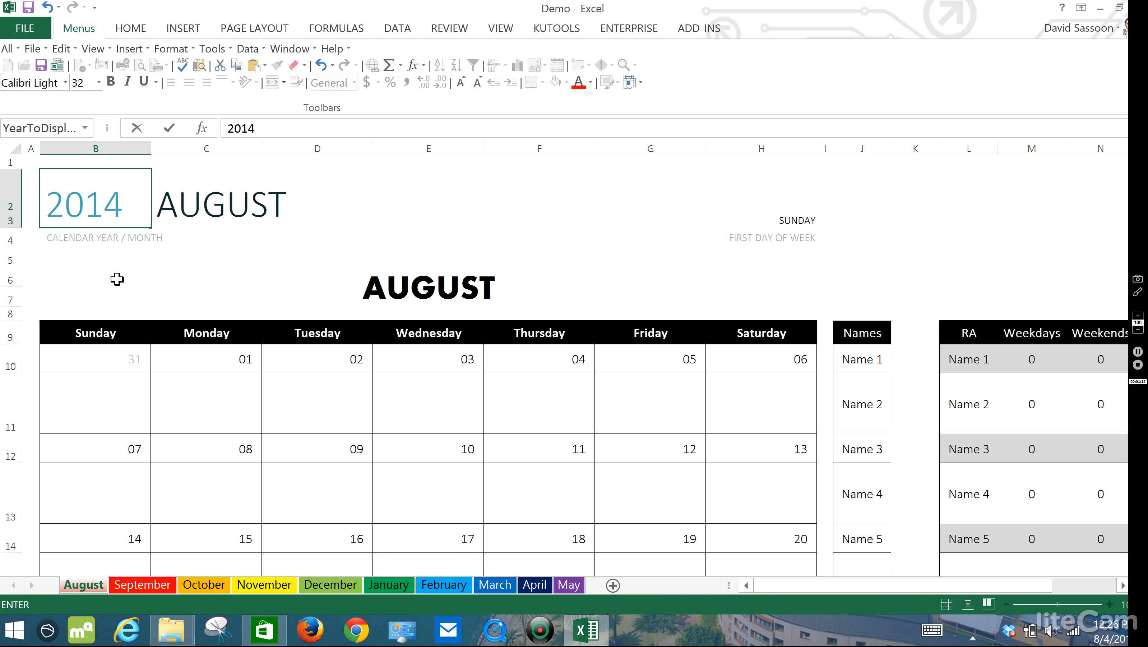
{"action": "key", "text": "Return"}
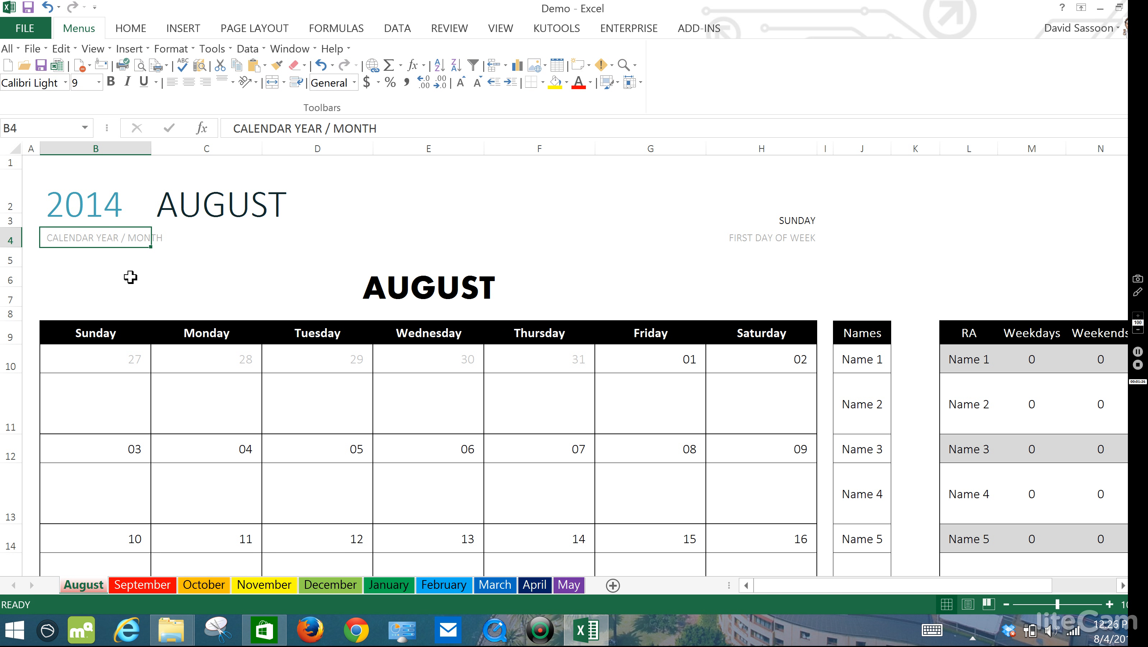
View the September and October sheets to check their calendars, and return to the August sheet.
{"action": "left_click", "coordinate": [126, 589]}
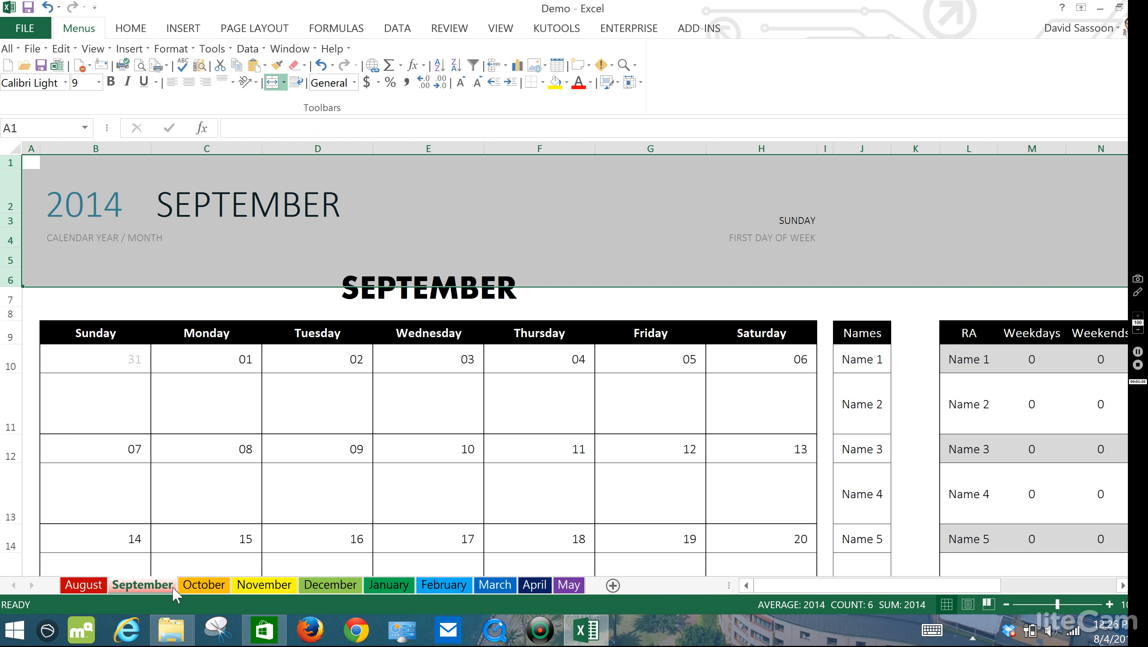
{"action": "left_click", "coordinate": [214, 586]}
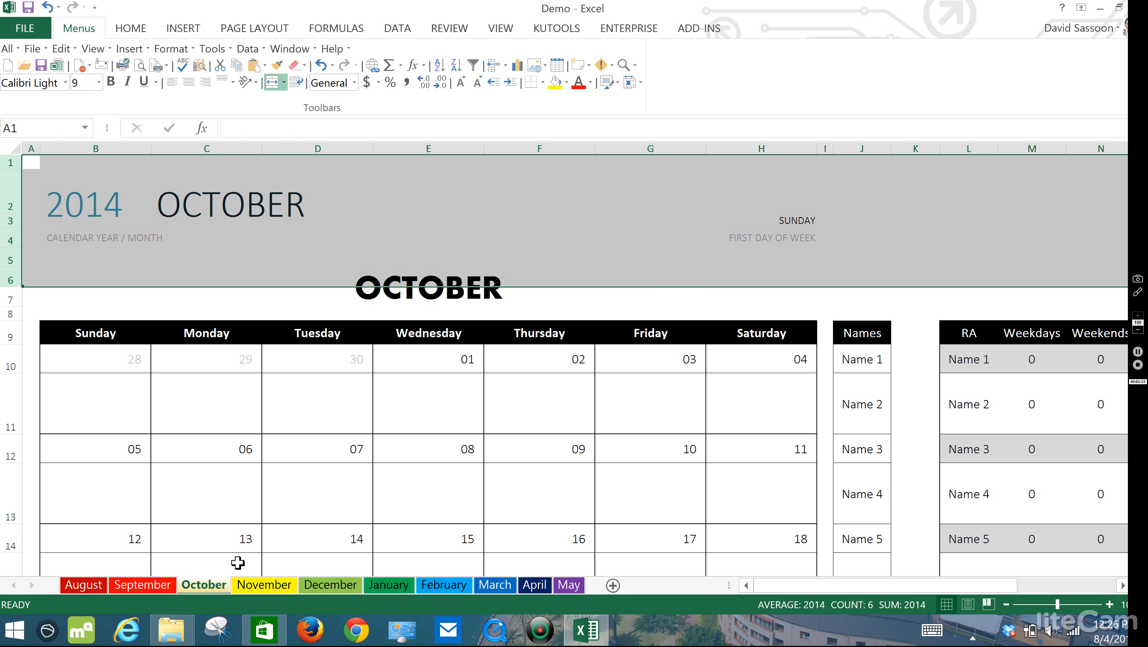
{"action": "left_click", "coordinate": [136, 584]}
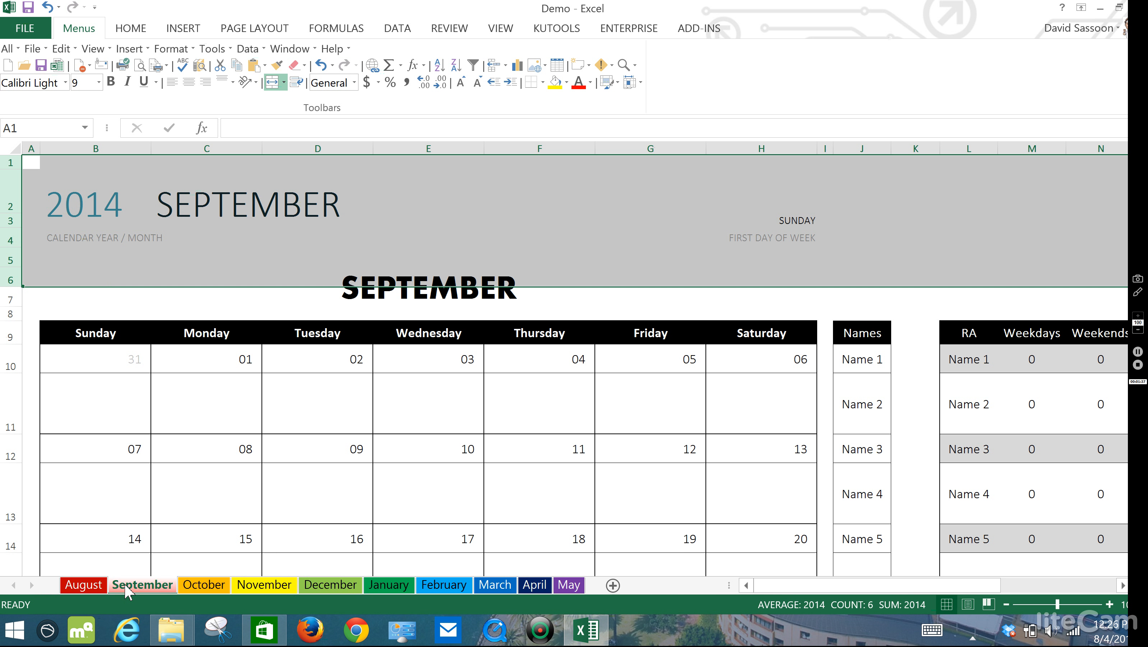
{"action": "left_click", "coordinate": [99, 589]}
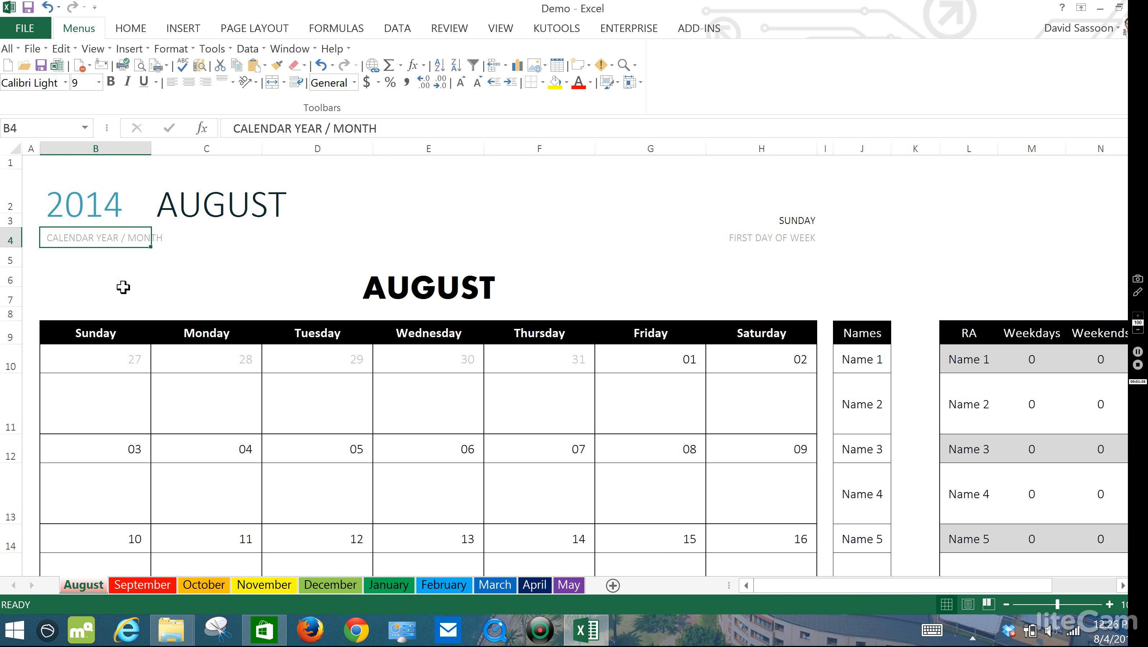
Hide rows 2 to 5, which hold the year and month settings, on the August sheet.
{"action": "left_click", "coordinate": [201, 282]}
{"action": "left_click_drag", "start_coordinate": [11, 184], "coordinate": [8, 257]}
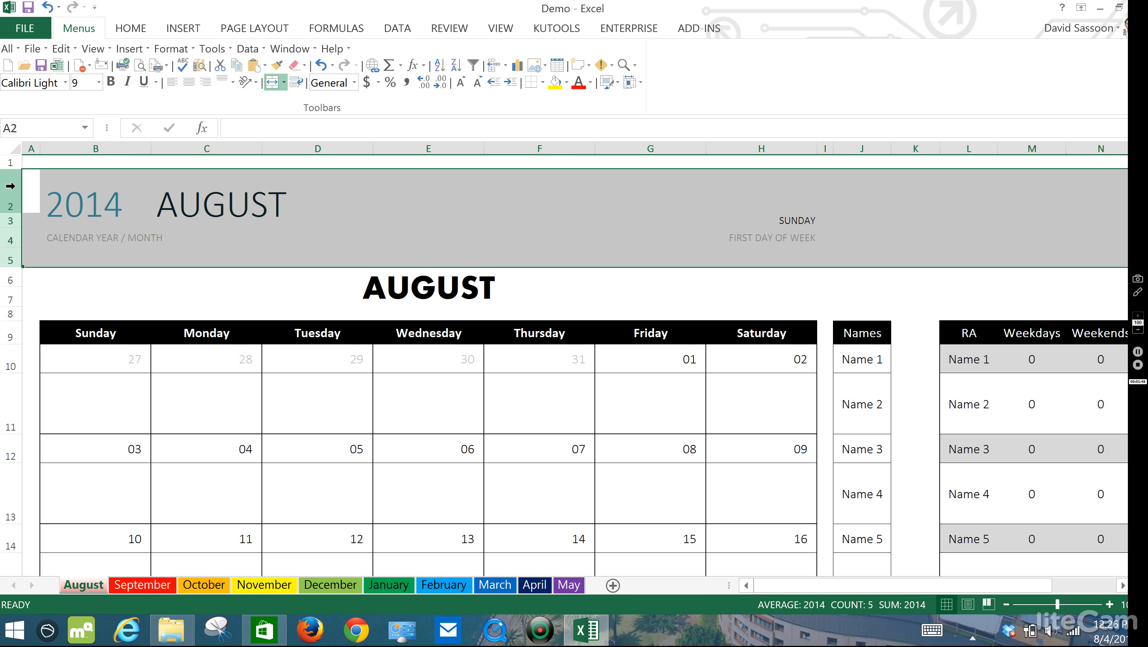
{"action": "left_click_drag", "start_coordinate": [10, 186], "coordinate": [13, 258]}
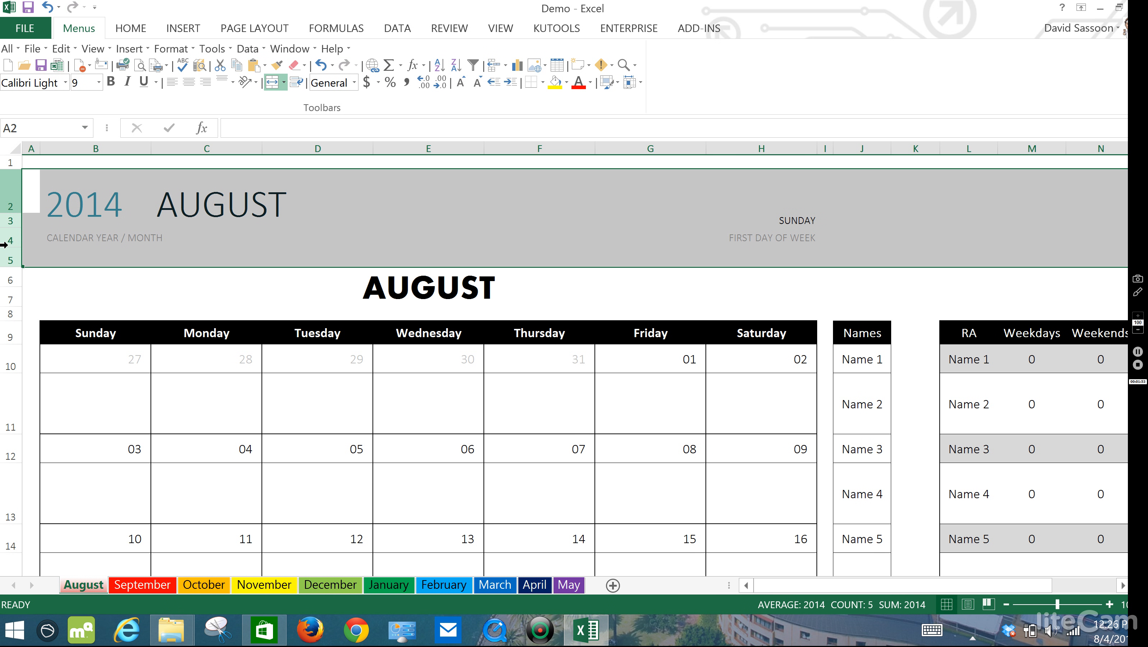
{"action": "right_click", "coordinate": [11, 199]}
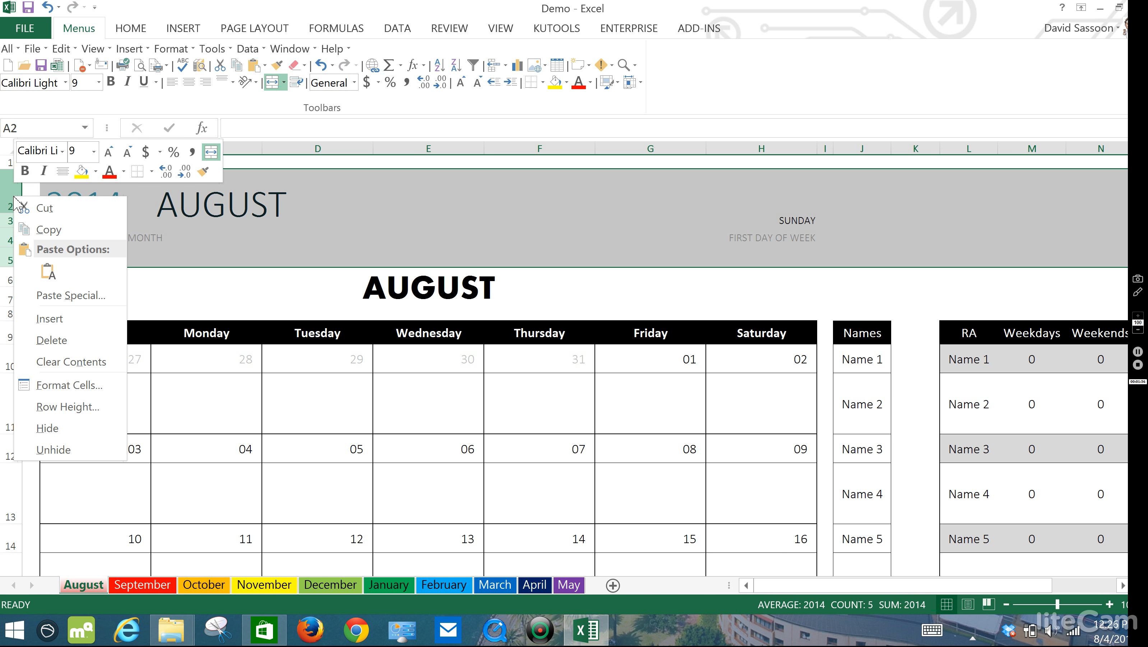
{"action": "left_click", "coordinate": [47, 428]}
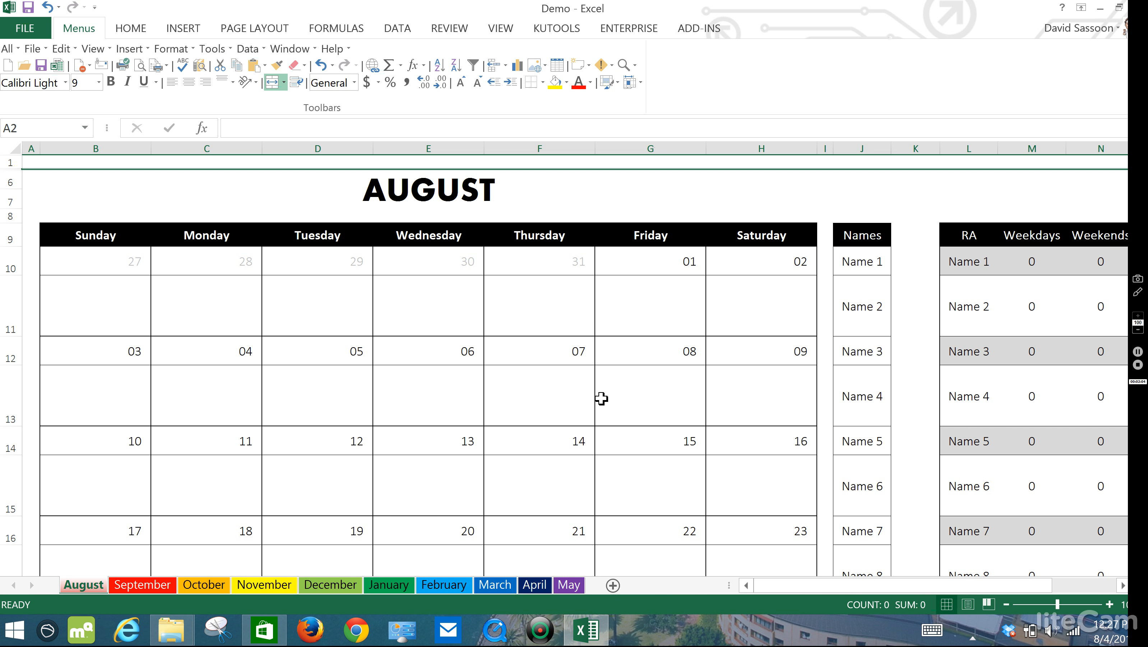
{"action": "left_click", "coordinate": [909, 350]}
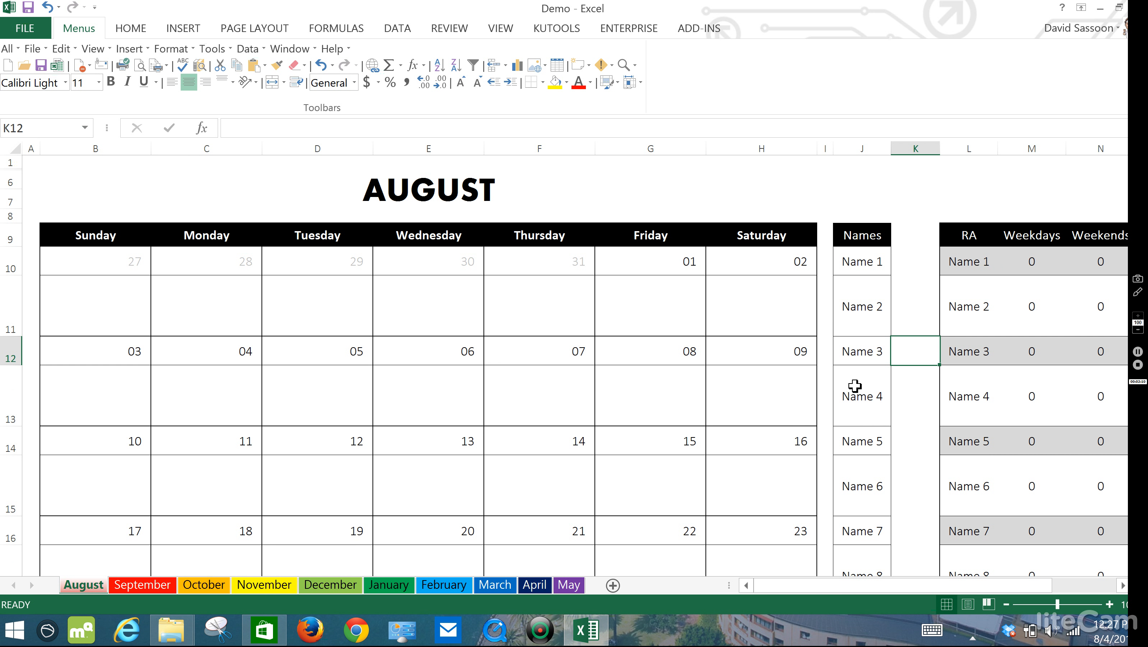
Delete the Name 8 and Name 9 cells from the August sheet's Names list, shifting the cells up.
{"action": "scroll", "coordinate": [854, 379], "scroll_direction": "down", "scroll_amount": 3}
{"action": "scroll", "coordinate": [854, 374], "scroll_direction": "down", "scroll_amount": 1}
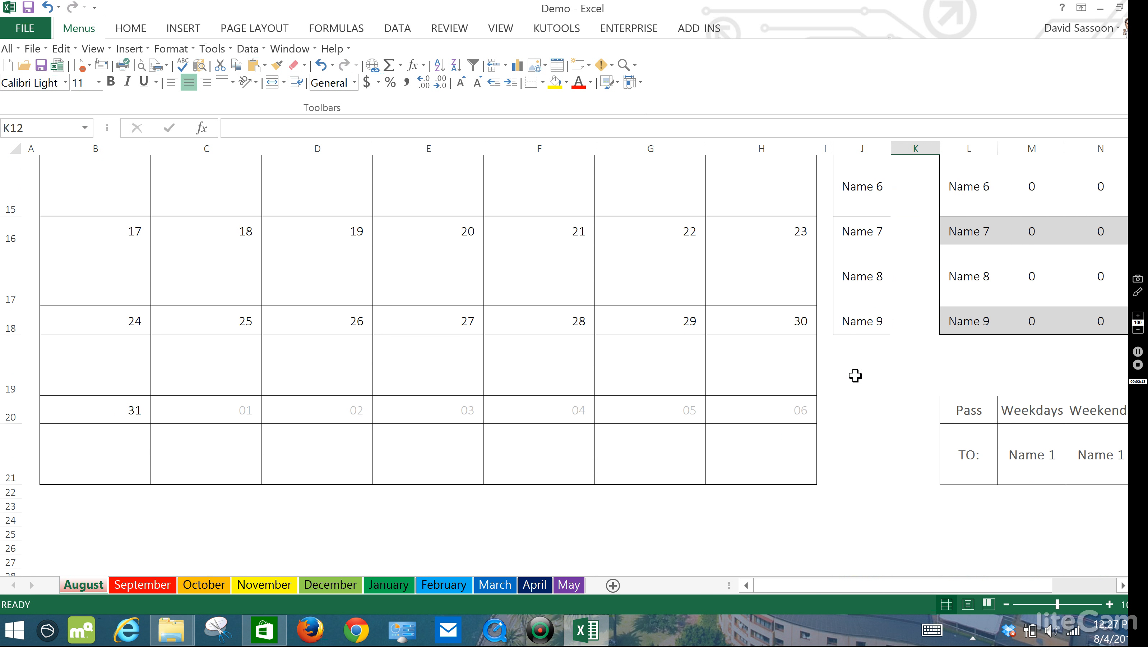
{"action": "scroll", "coordinate": [854, 374], "scroll_direction": "up", "scroll_amount": 2}
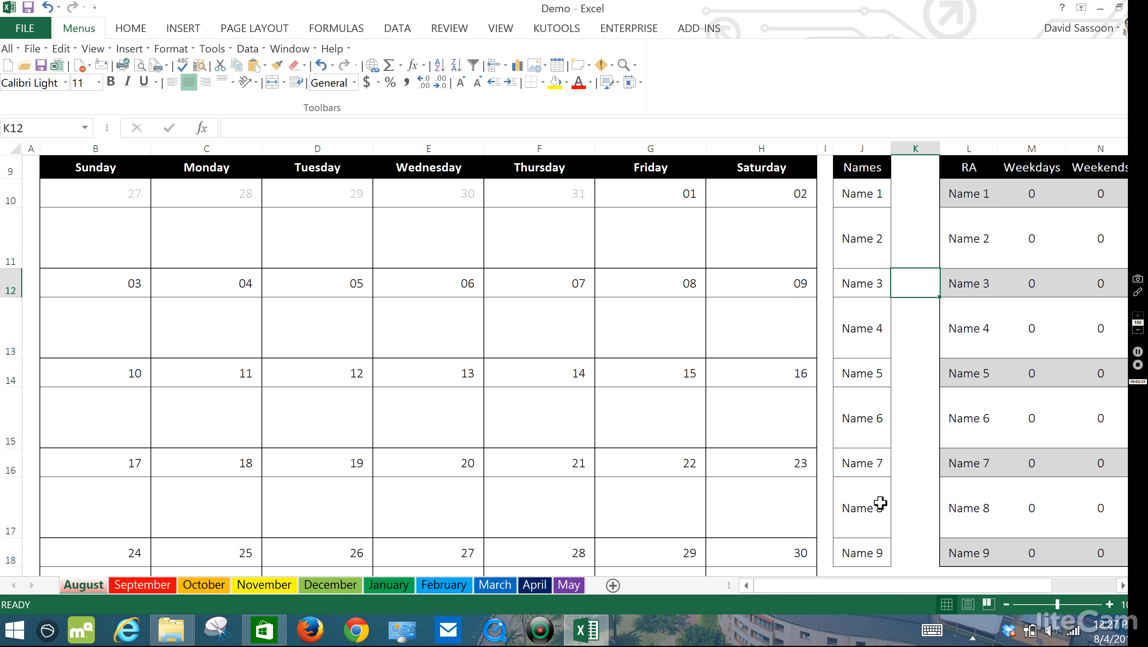
{"action": "left_click_drag", "start_coordinate": [880, 502], "coordinate": [877, 553]}
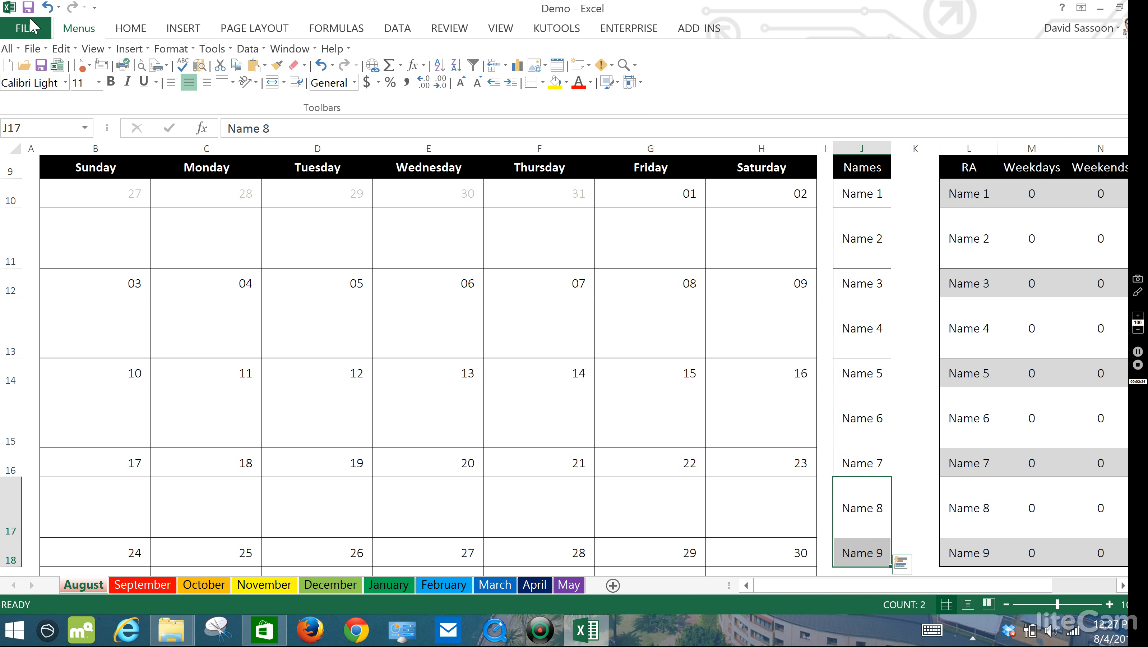
{"action": "left_click", "coordinate": [132, 34]}
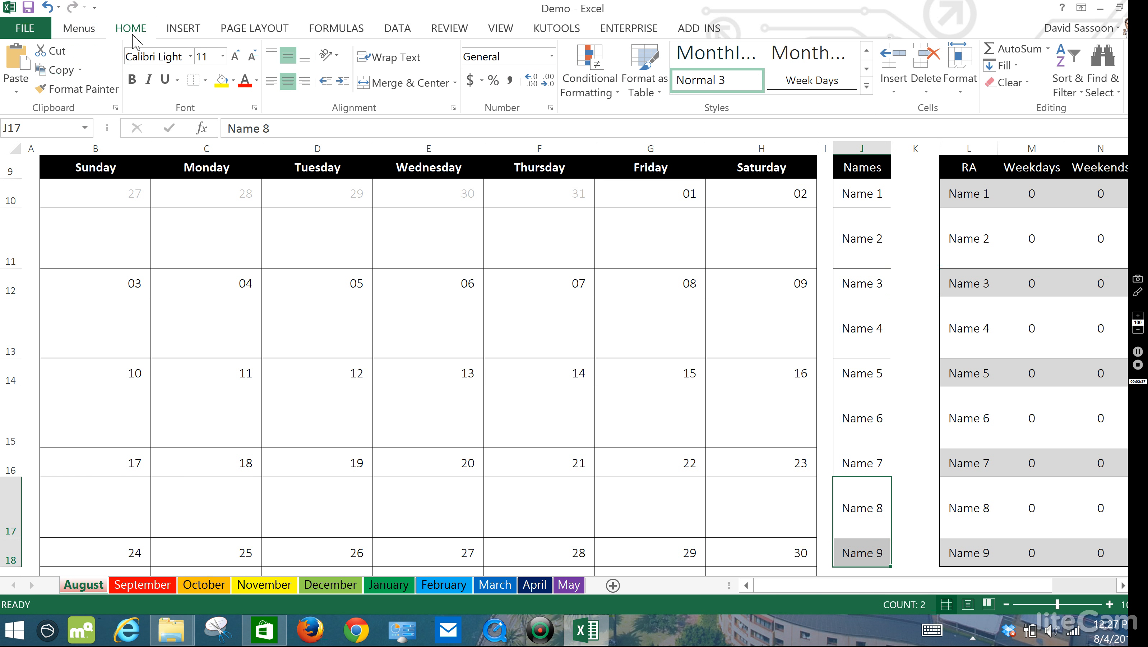
{"action": "left_click", "coordinate": [924, 93]}
{"action": "left_click", "coordinate": [940, 112]}
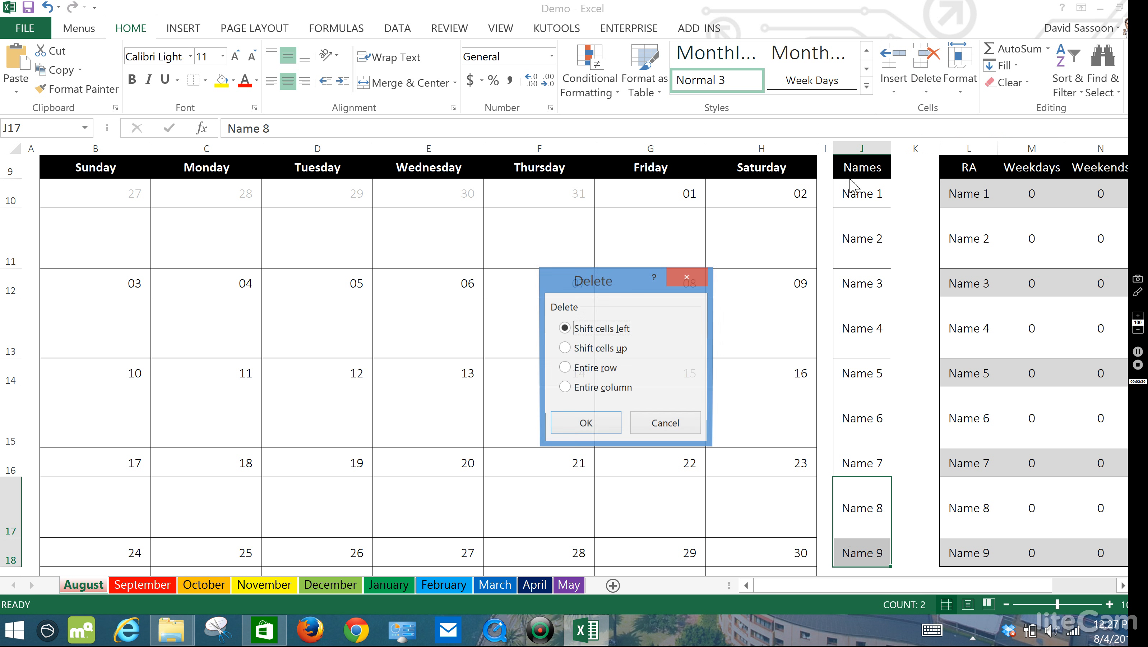
{"action": "left_click", "coordinate": [586, 350]}
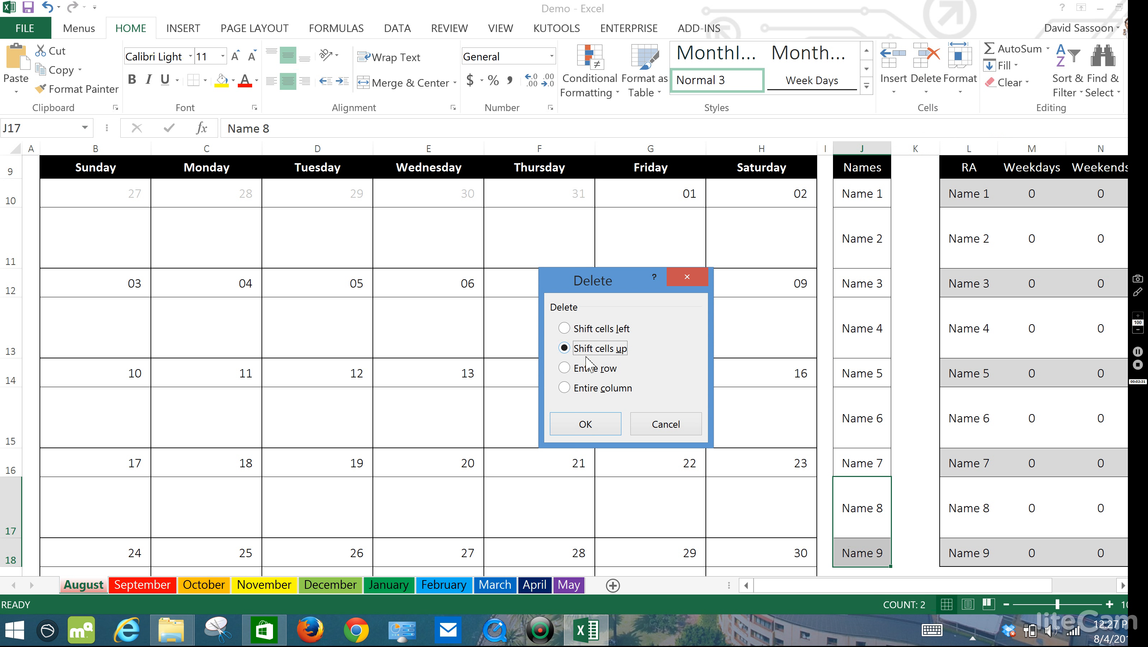
{"action": "left_click", "coordinate": [598, 426]}
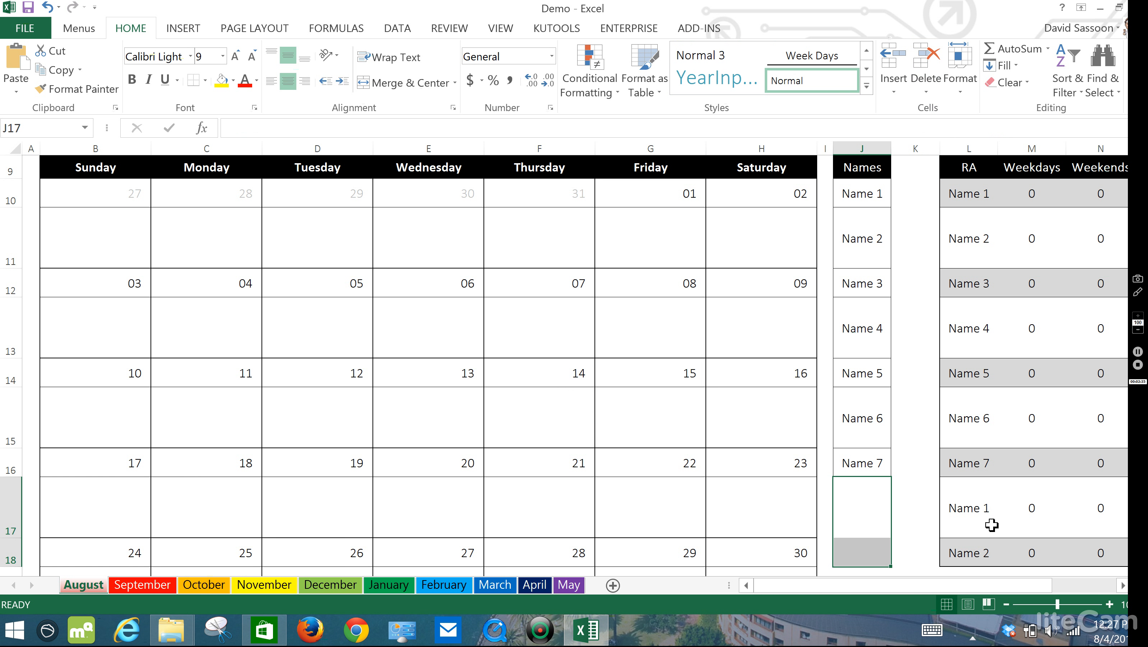
Delete the last two rows of the RA totals table, cells L17 to O18, on the August sheet.
{"action": "left_click_drag", "start_coordinate": [990, 509], "coordinate": [1036, 543]}
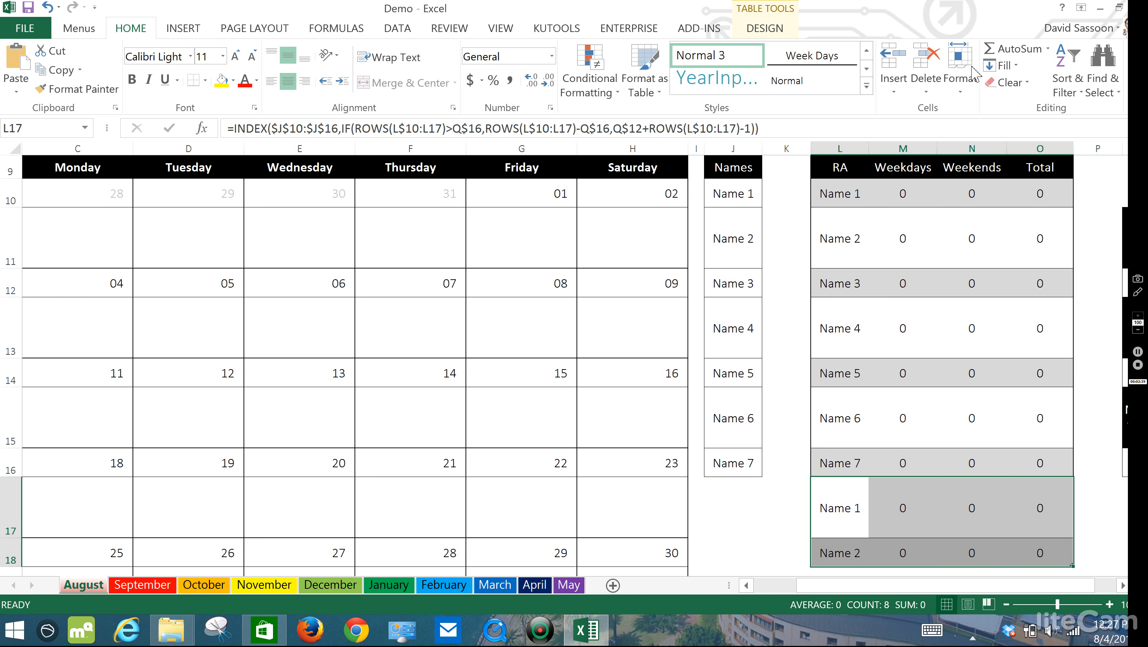
{"action": "left_click", "coordinate": [933, 93]}
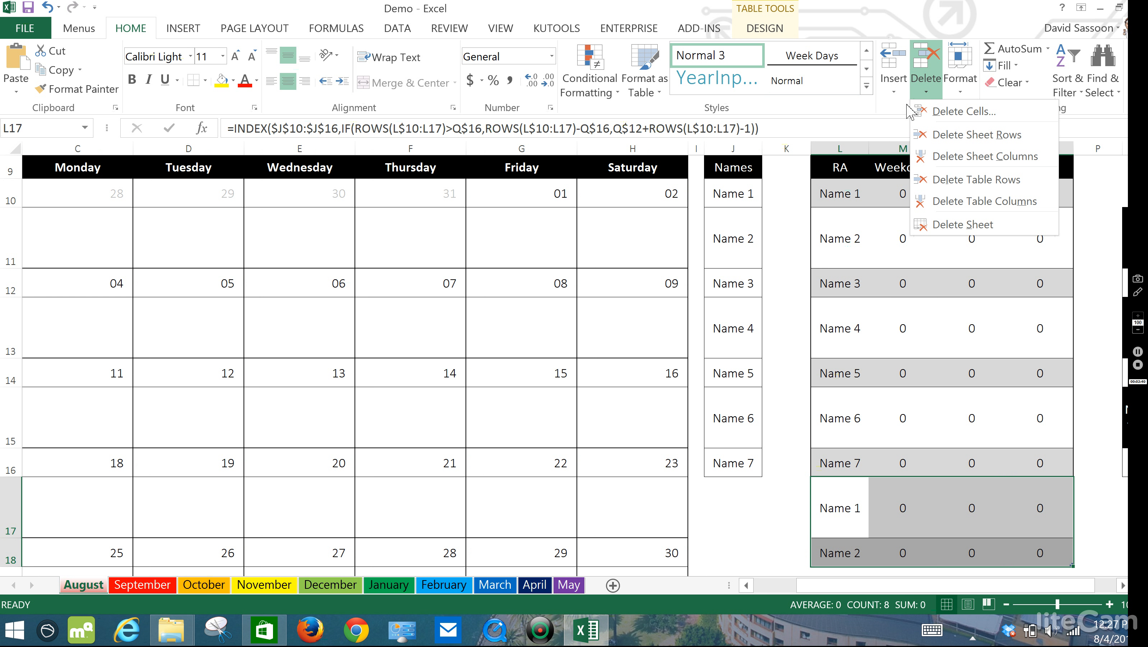
{"action": "left_click", "coordinate": [930, 114]}
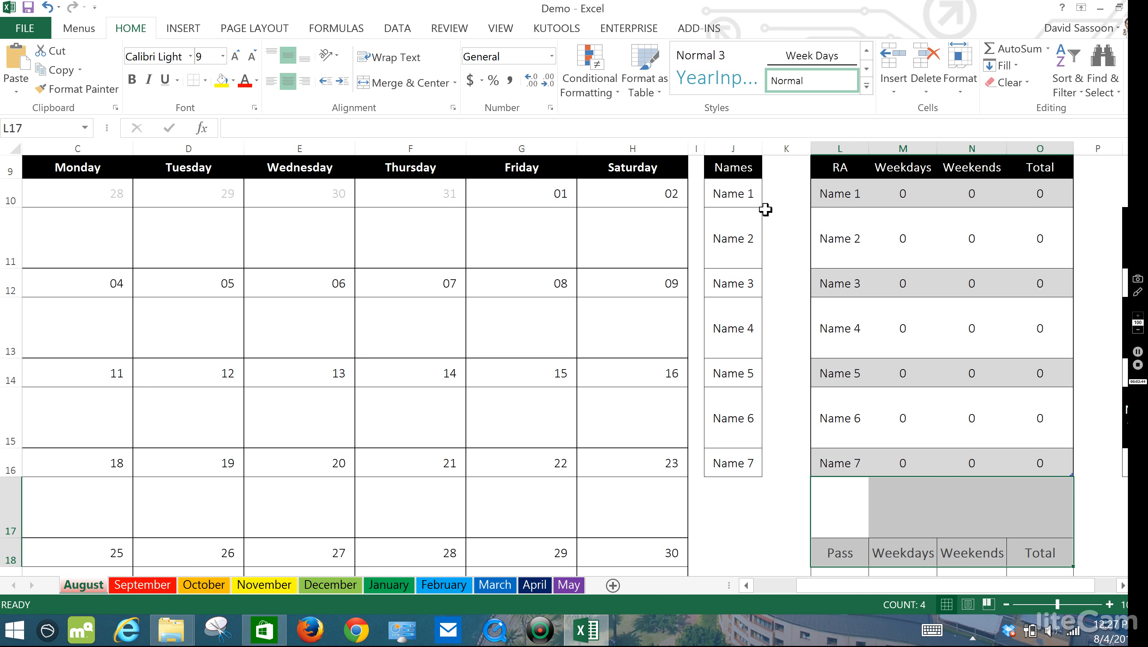
{"action": "left_click", "coordinate": [766, 224]}
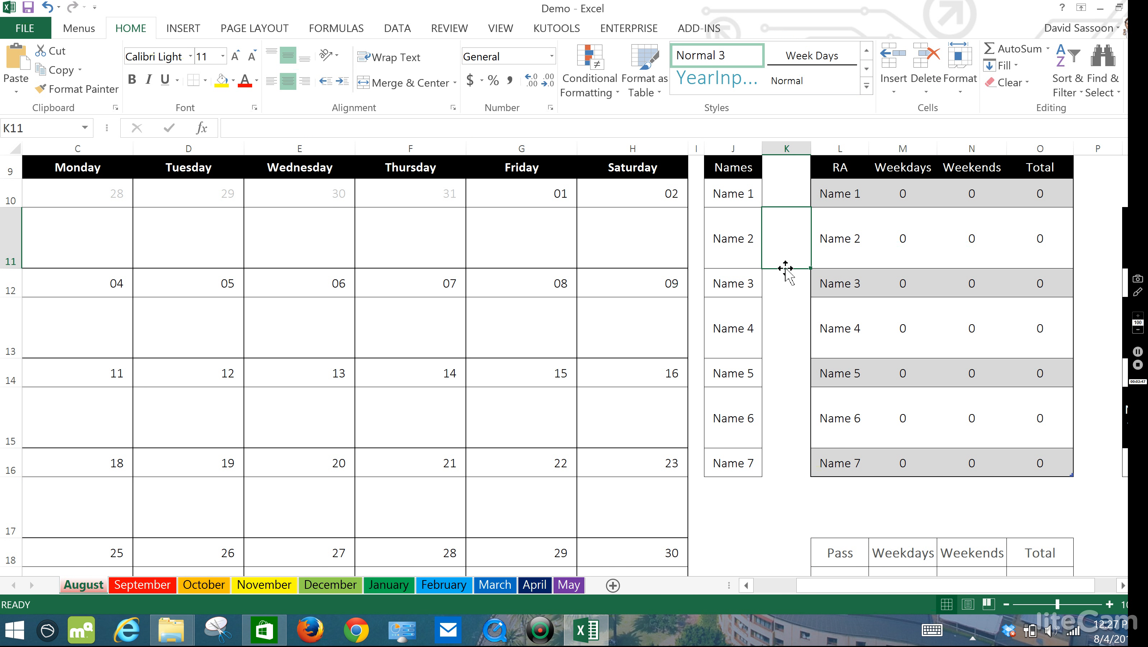
Examine the name lists and RA tables on the September and October sheets.
{"action": "left_click", "coordinate": [160, 584]}
{"action": "scroll", "coordinate": [951, 448], "scroll_direction": "down", "scroll_amount": 3}
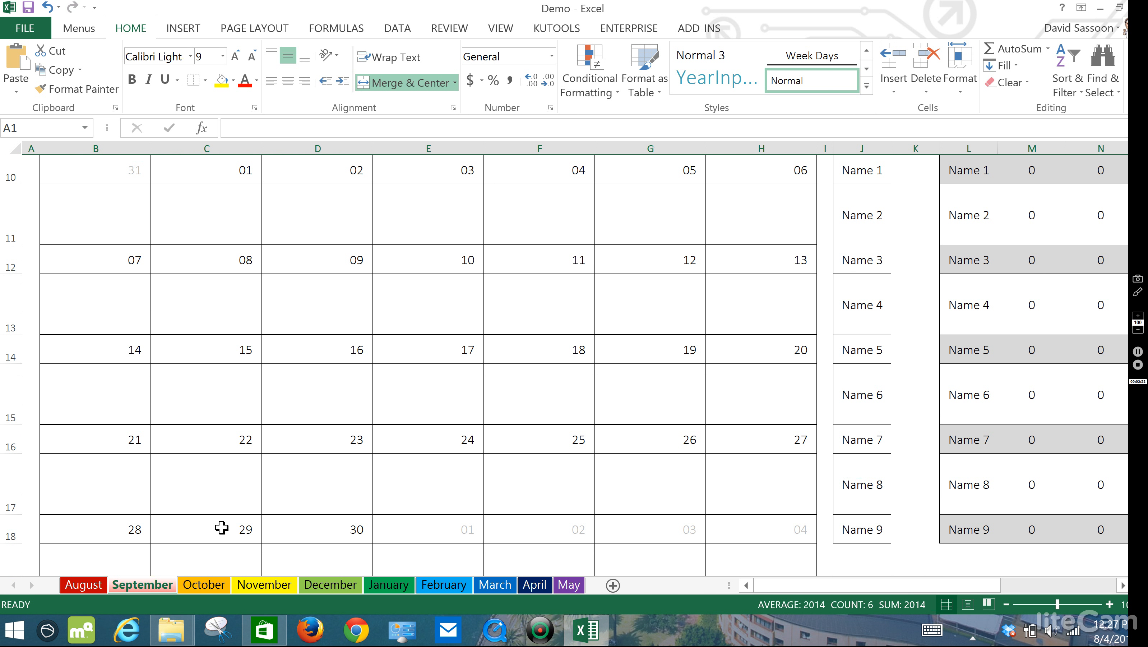
{"action": "left_click", "coordinate": [208, 585]}
{"action": "scroll", "coordinate": [815, 398], "scroll_direction": "down", "scroll_amount": 8}
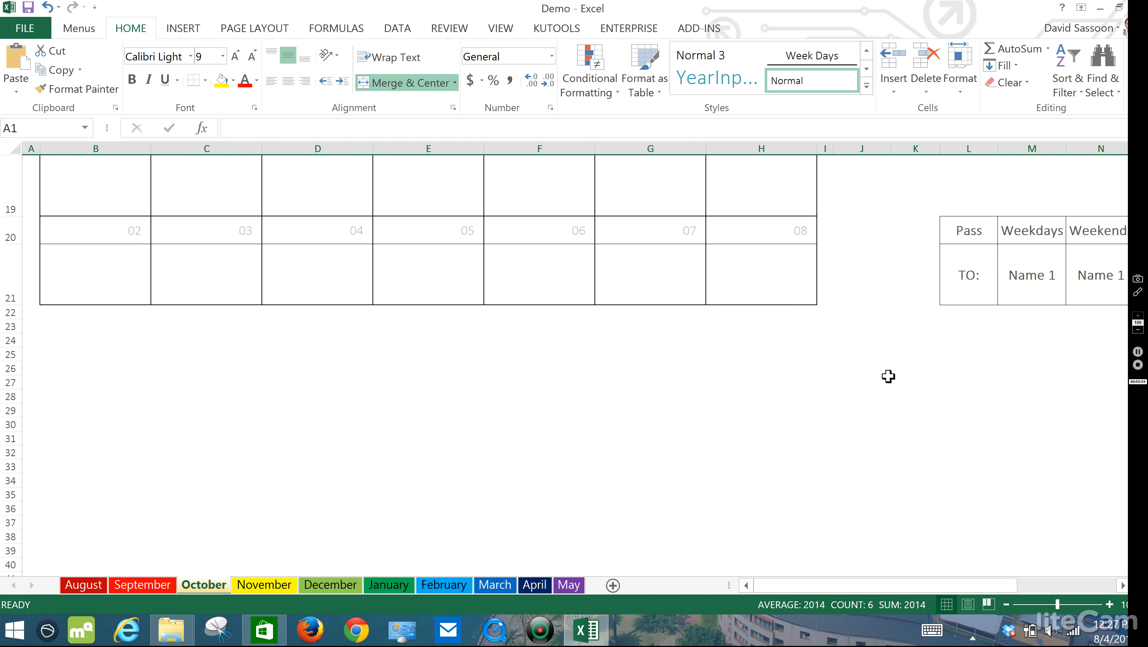
{"action": "scroll", "coordinate": [727, 410], "scroll_direction": "up", "scroll_amount": 8}
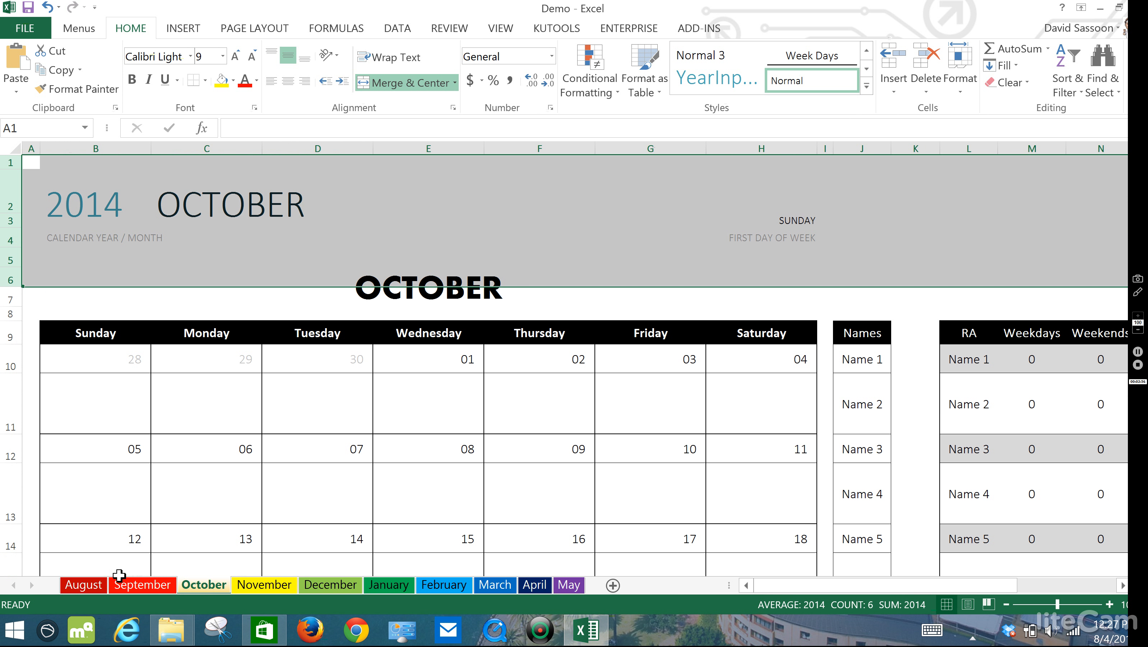
Replace Name 1 in the August sheet's Names list, cell J10, with the first person's name.
{"action": "left_click", "coordinate": [98, 589]}
{"action": "scroll", "coordinate": [725, 367], "scroll_direction": "up", "scroll_amount": 1}
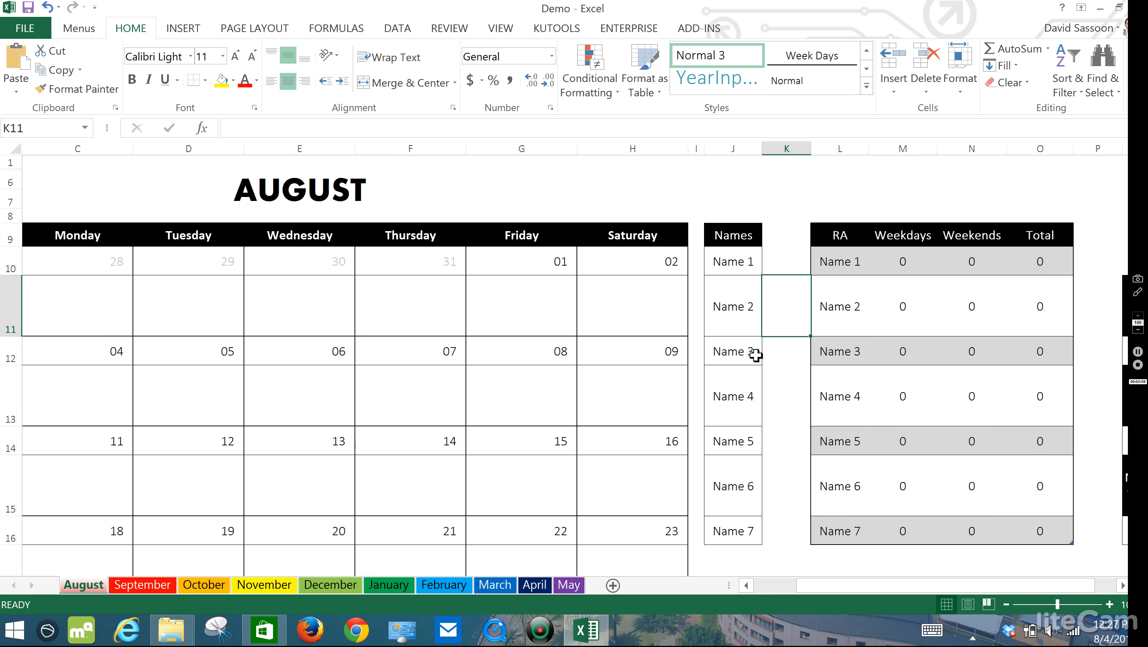
{"action": "left_click_drag", "start_coordinate": [852, 585], "coordinate": [799, 597]}
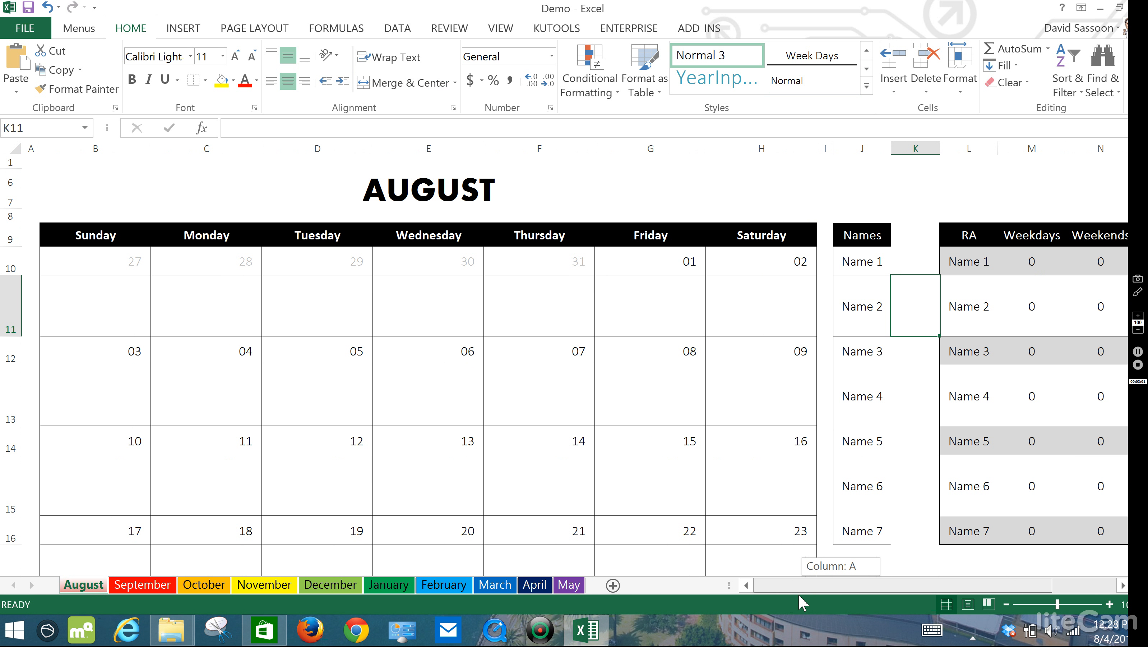
{"action": "left_click", "coordinate": [879, 266]}
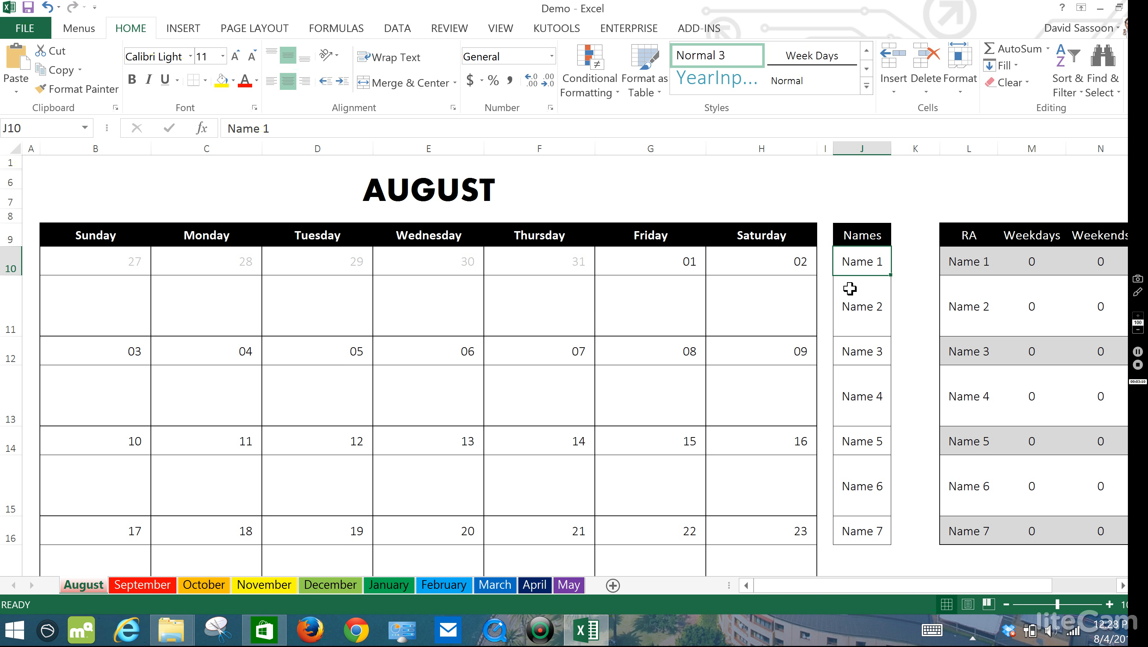
{"action": "type", "text": "David"}
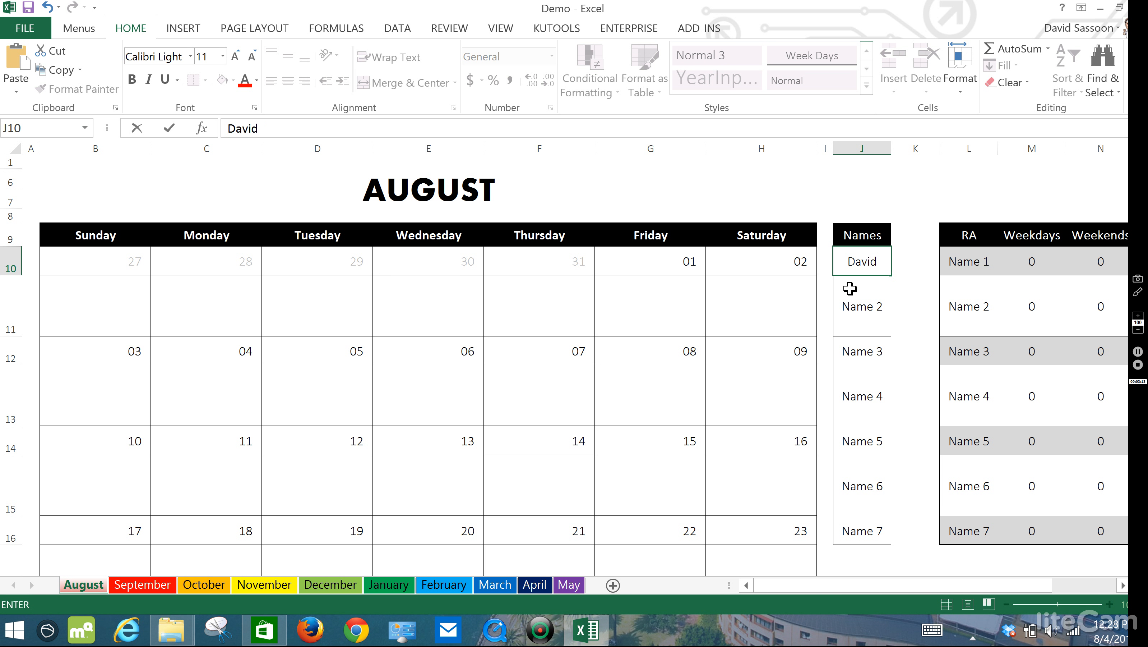
{"action": "key", "text": "Return"}
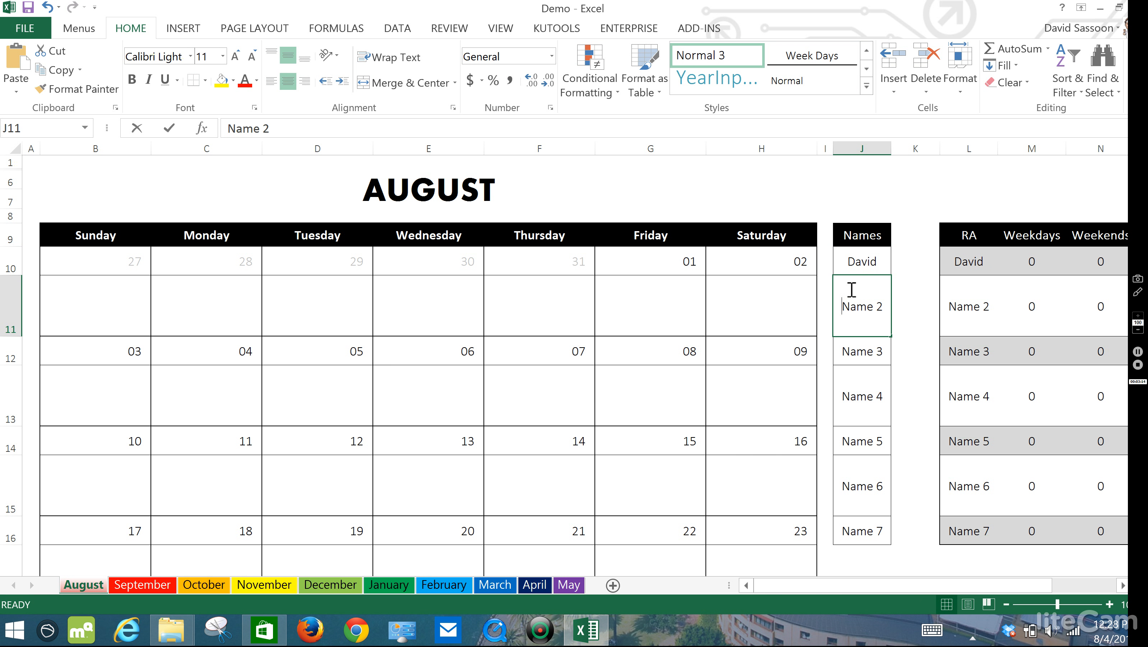
Replace Name 2 and Name 3 in the August Names list with the second and third people's names.
{"action": "type", "text": "Jerem"}
{"action": "key", "text": "BackSpace"}
{"action": "key", "text": "BackSpace"}
{"action": "key", "text": "BackSpace"}
{"action": "key", "text": "BackSpace"}
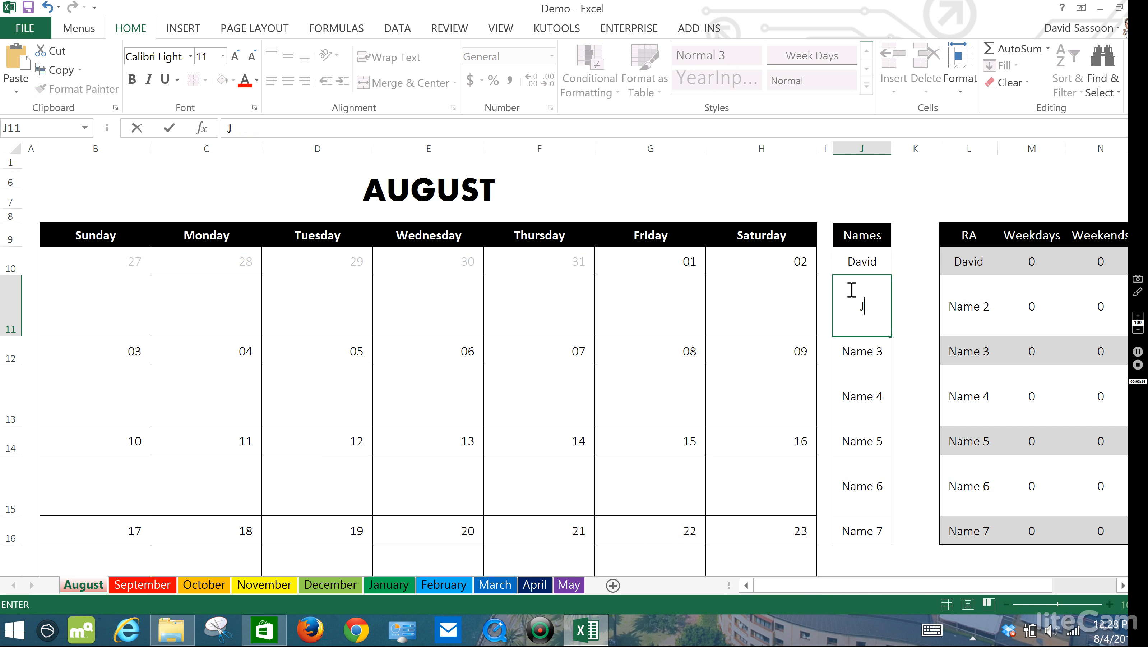
{"action": "type", "text": "Kelsey"}
{"action": "key", "text": "Return"}
{"action": "type", "text": "Caitlin"}
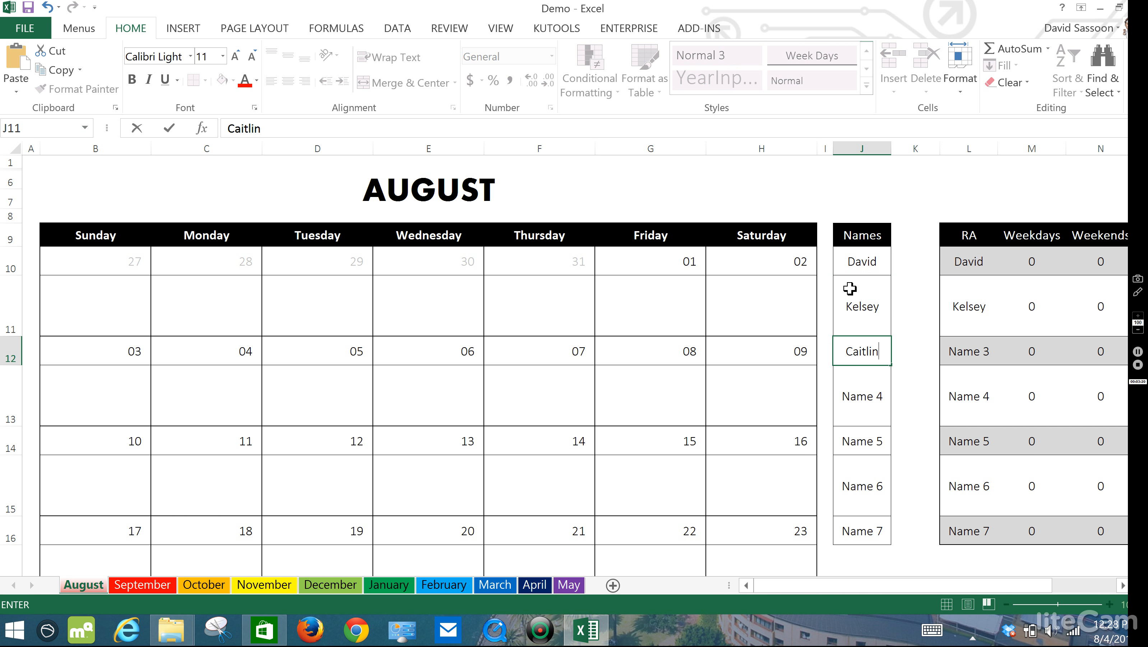
{"action": "left_click", "coordinate": [850, 288]}
{"action": "key", "text": "Return"}
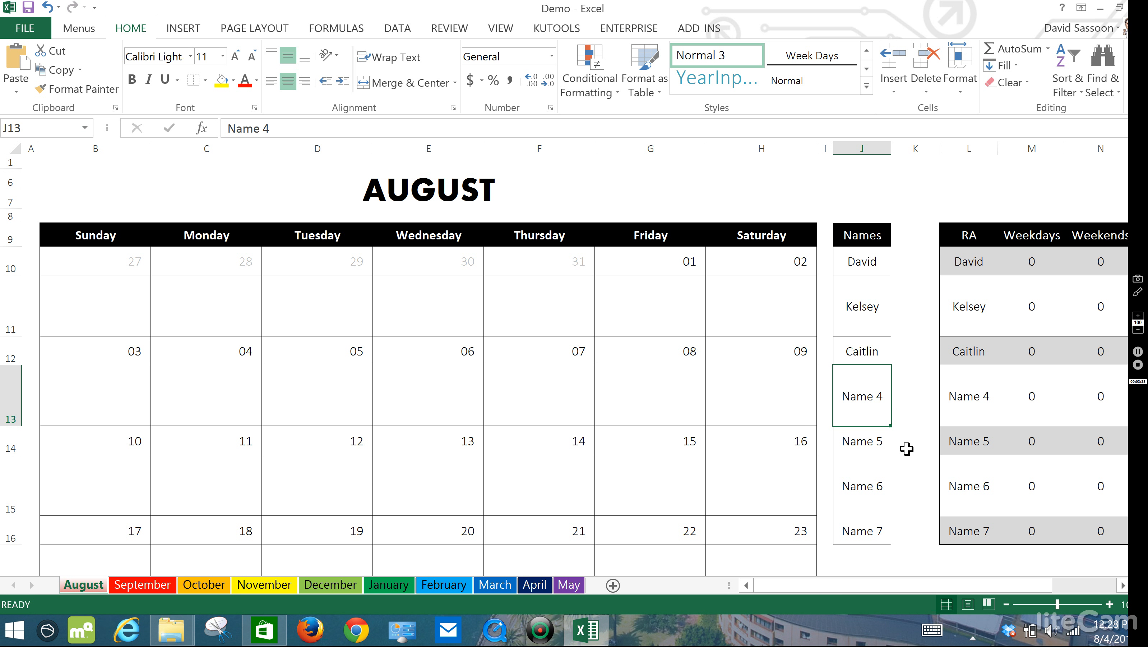
Replace Name 4 in the August Names list, cell J13, with the fourth person's name.
{"action": "key", "text": "Delete"}
{"action": "type", "text": "HCannah"}
{"action": "key", "text": "BackSpace"}
{"action": "key", "text": "BackSpace"}
{"action": "key", "text": "BackSpace"}
{"action": "key", "text": "BackSpace"}
{"action": "key", "text": "BackSpace"}
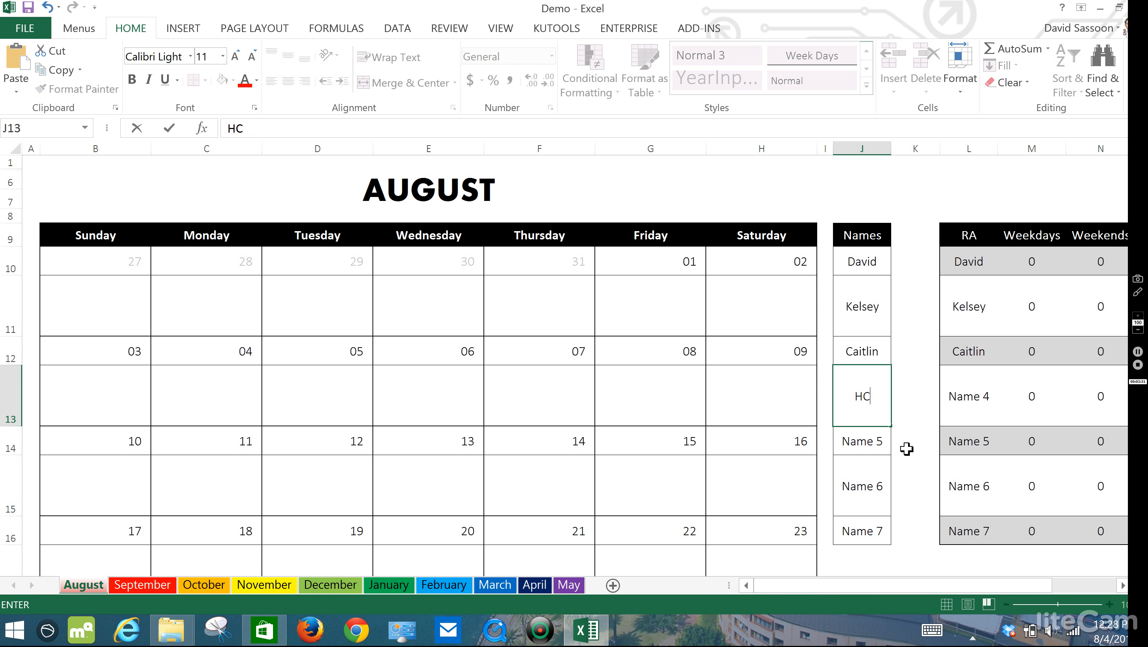
{"action": "type", "text": "nnah"}
{"action": "key", "text": "Return"}
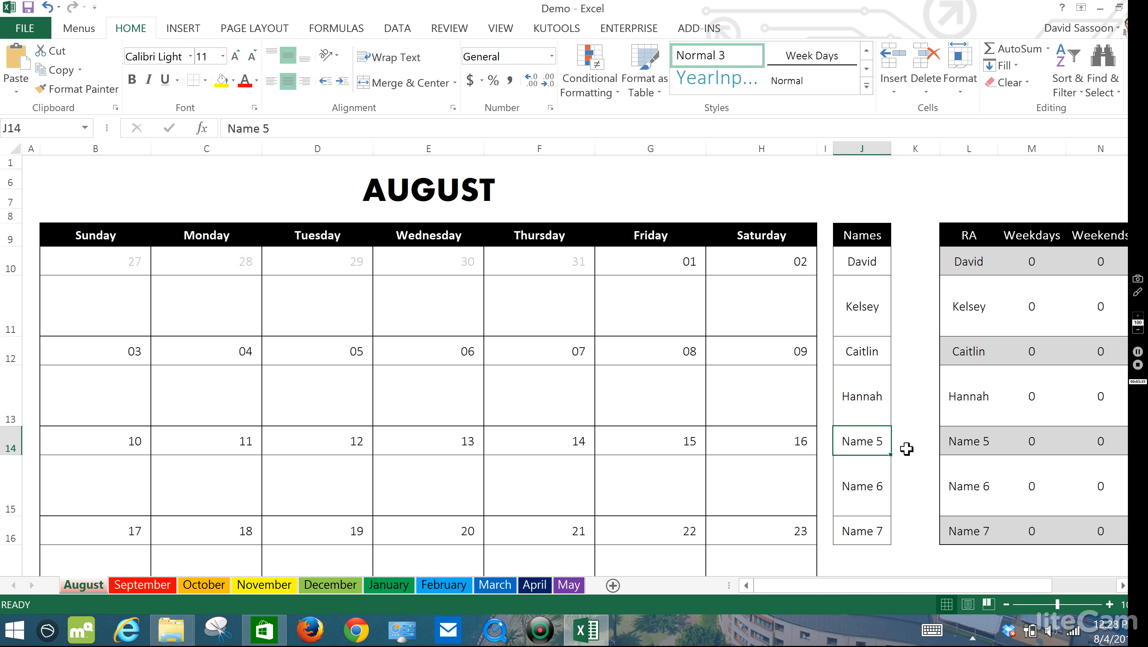
Replace Name 5, Name 6 and Name 7 in cells J14 to J16 with the remaining three people's names.
{"action": "type", "text": "ny"}
{"action": "key", "text": "Return"}
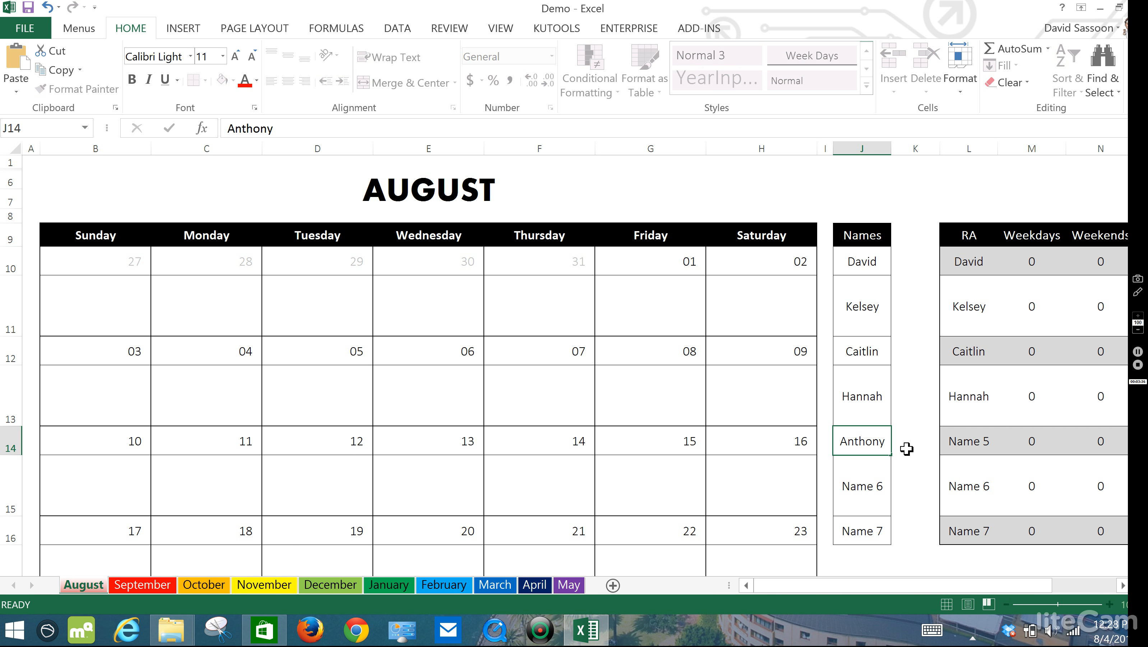
{"action": "type", "text": "Khush"}
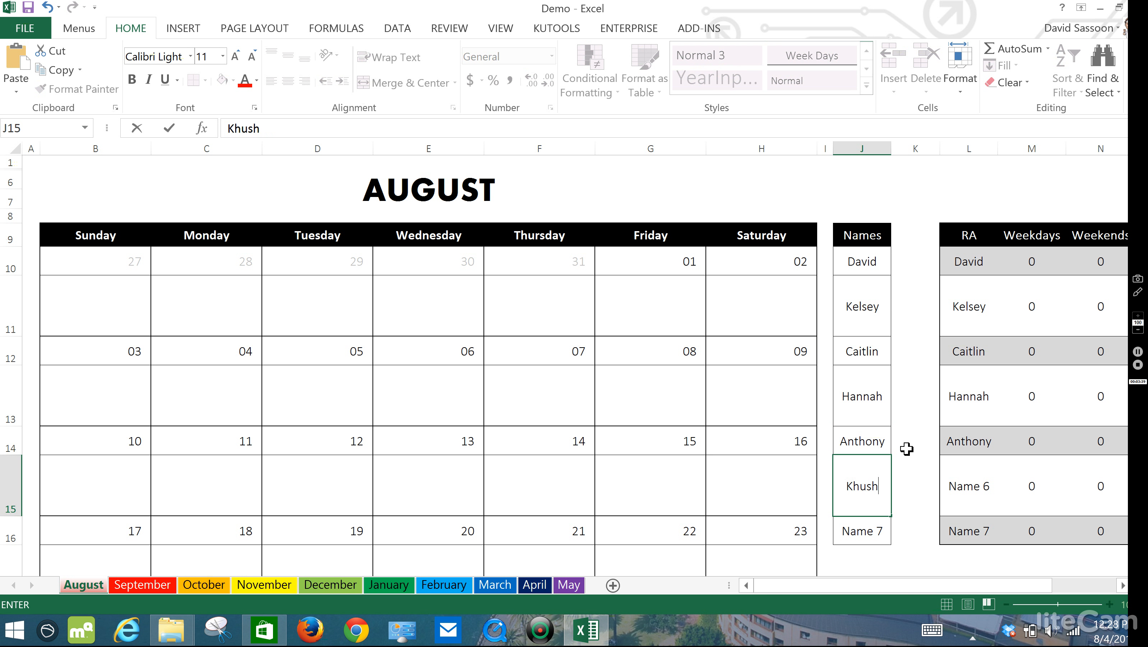
{"action": "type", "text": "bu"}
{"action": "key", "text": "Return"}
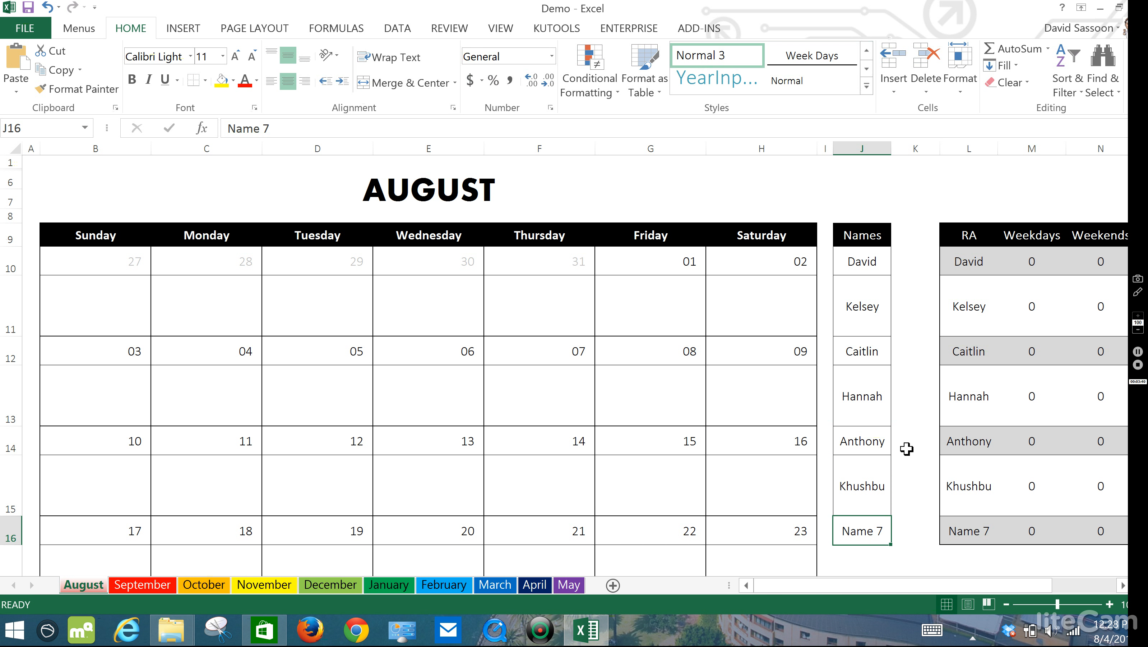
{"action": "type", "text": "Will"}
{"action": "key", "text": "Return"}
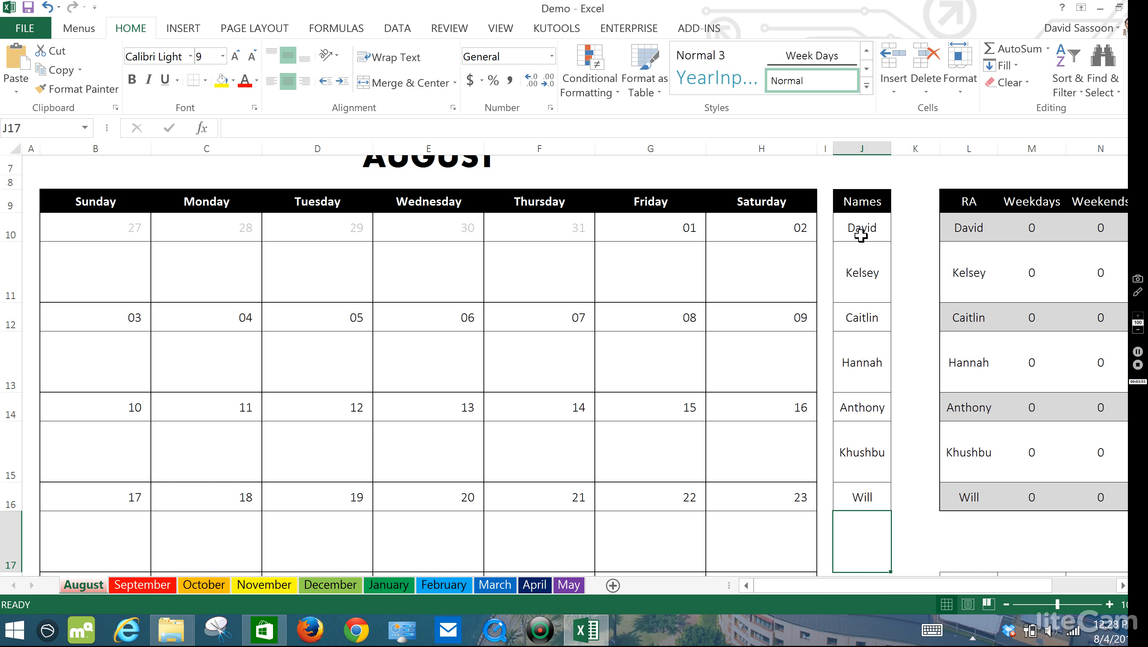
Copy the seven names in J10 to J16 on the August sheet and paste them as values from J10 on the September sheet.
{"action": "left_click_drag", "start_coordinate": [870, 230], "coordinate": [851, 490]}
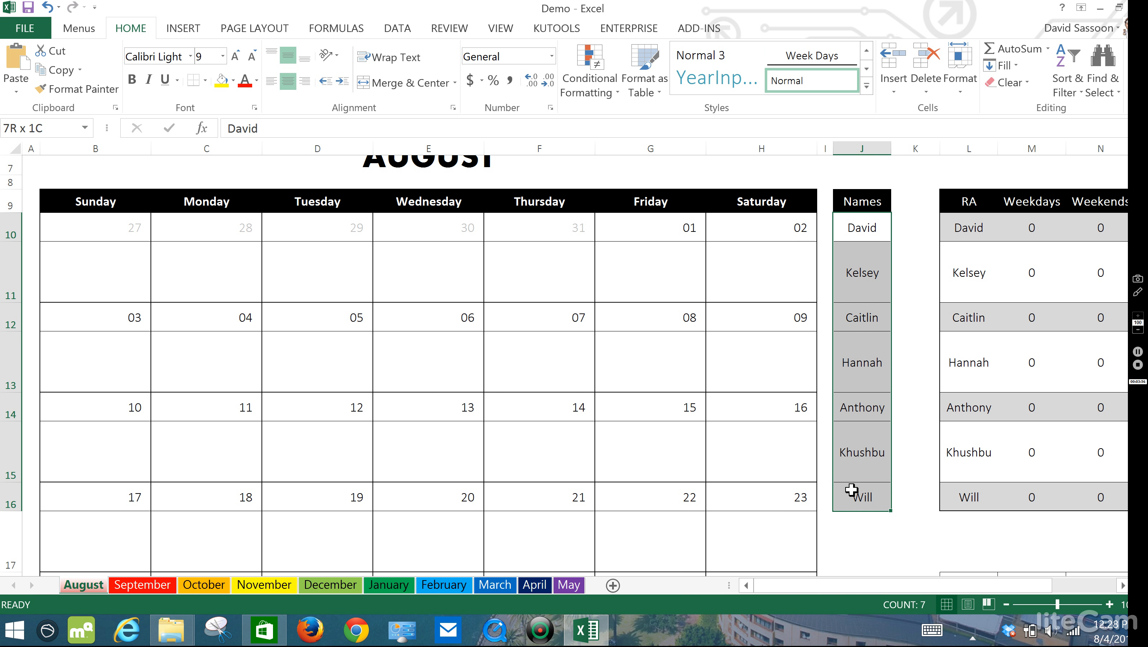
{"action": "right_click", "coordinate": [856, 426]}
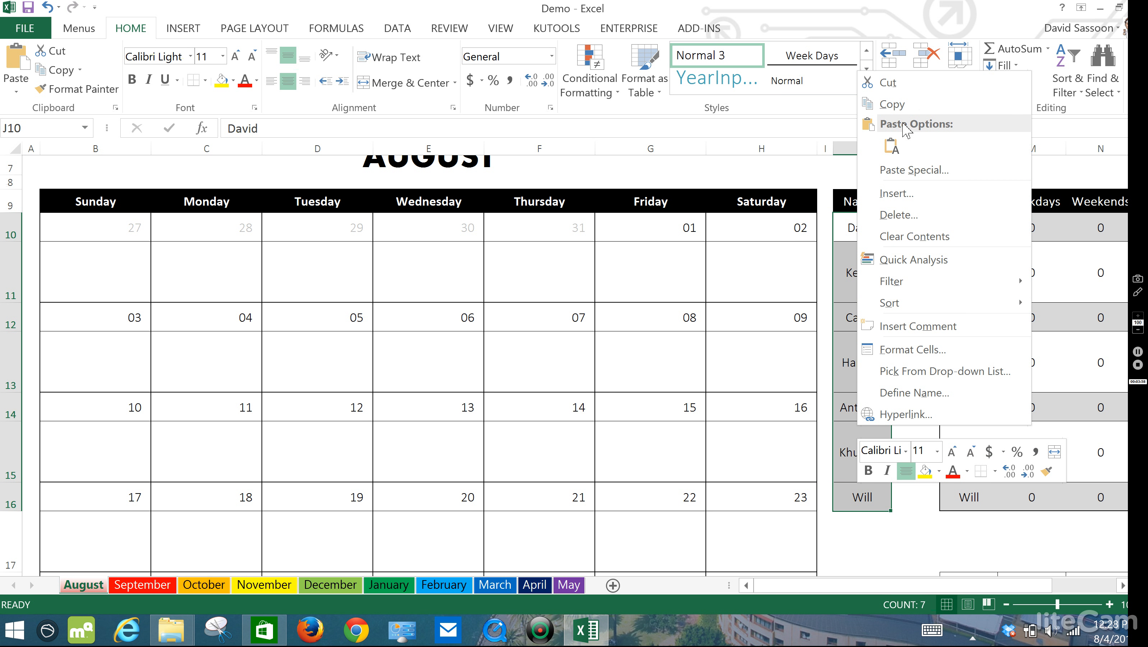
{"action": "left_click", "coordinate": [941, 103]}
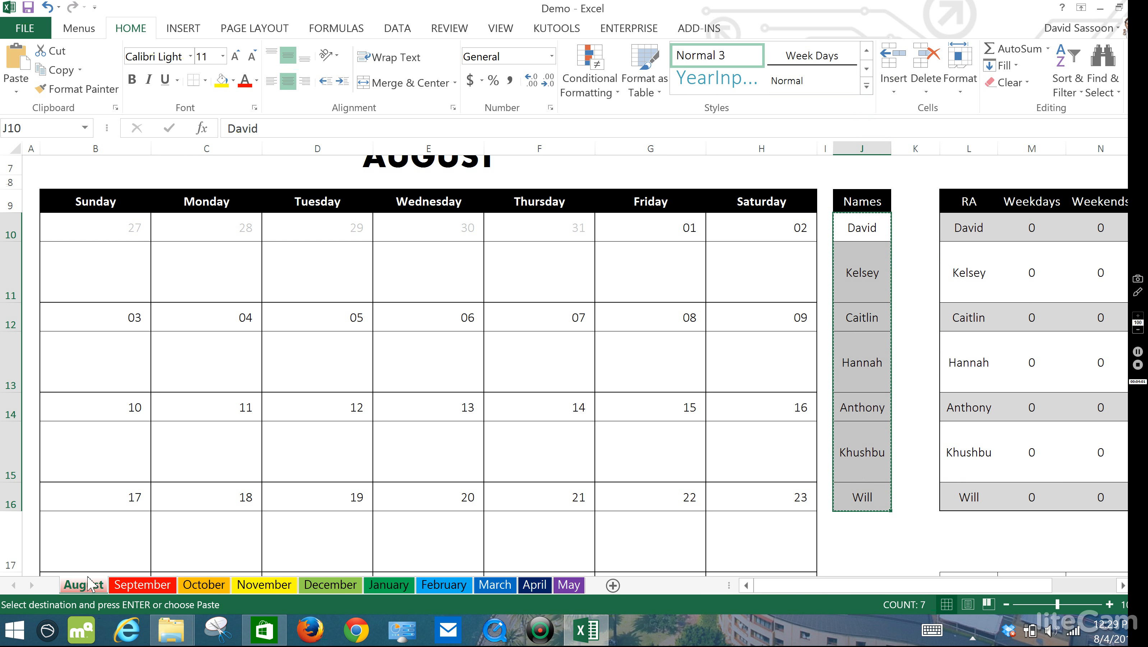
{"action": "left_click", "coordinate": [144, 584]}
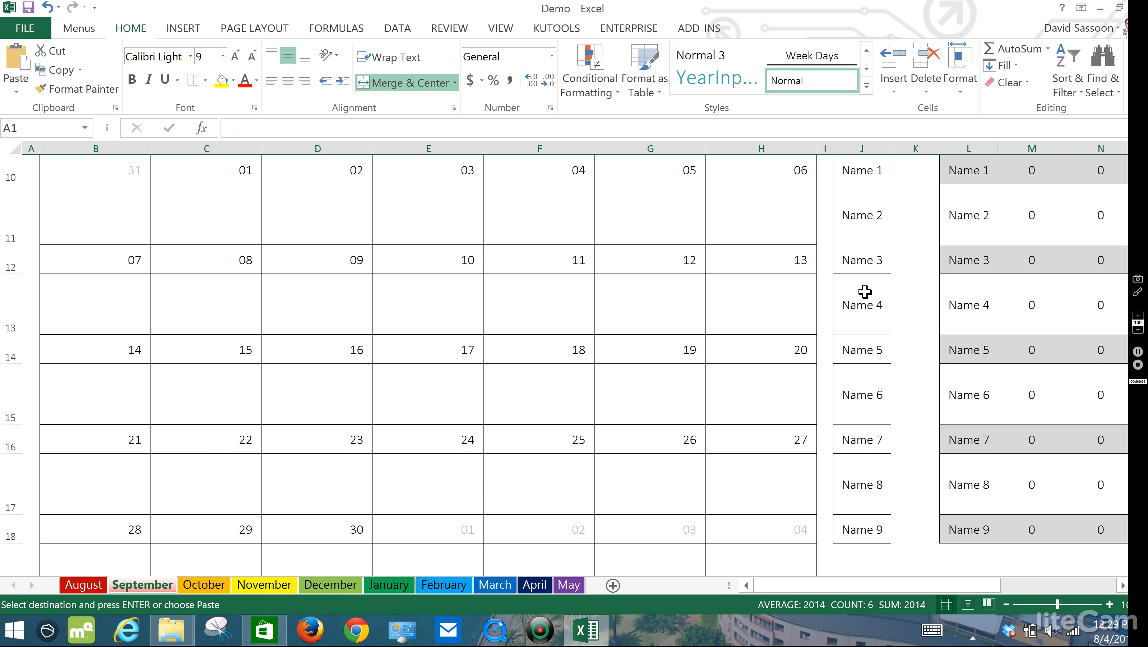
{"action": "scroll", "coordinate": [865, 292], "scroll_direction": "up", "scroll_amount": 3}
{"action": "left_click", "coordinate": [868, 367]}
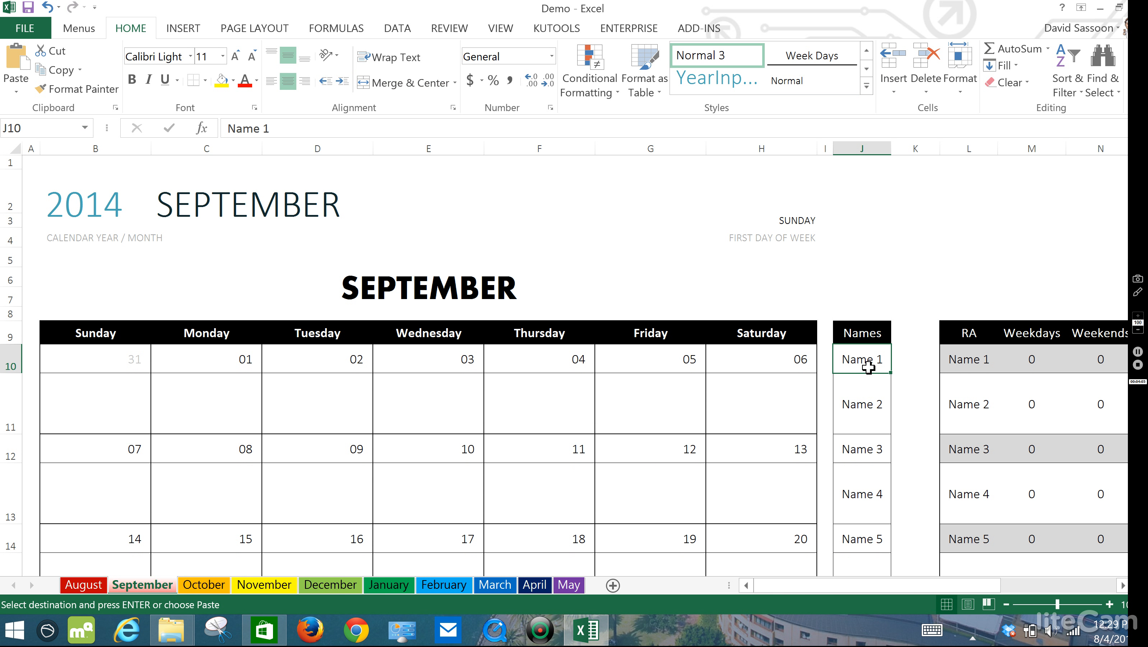
{"action": "right_click", "coordinate": [868, 367]}
{"action": "left_click", "coordinate": [922, 93]}
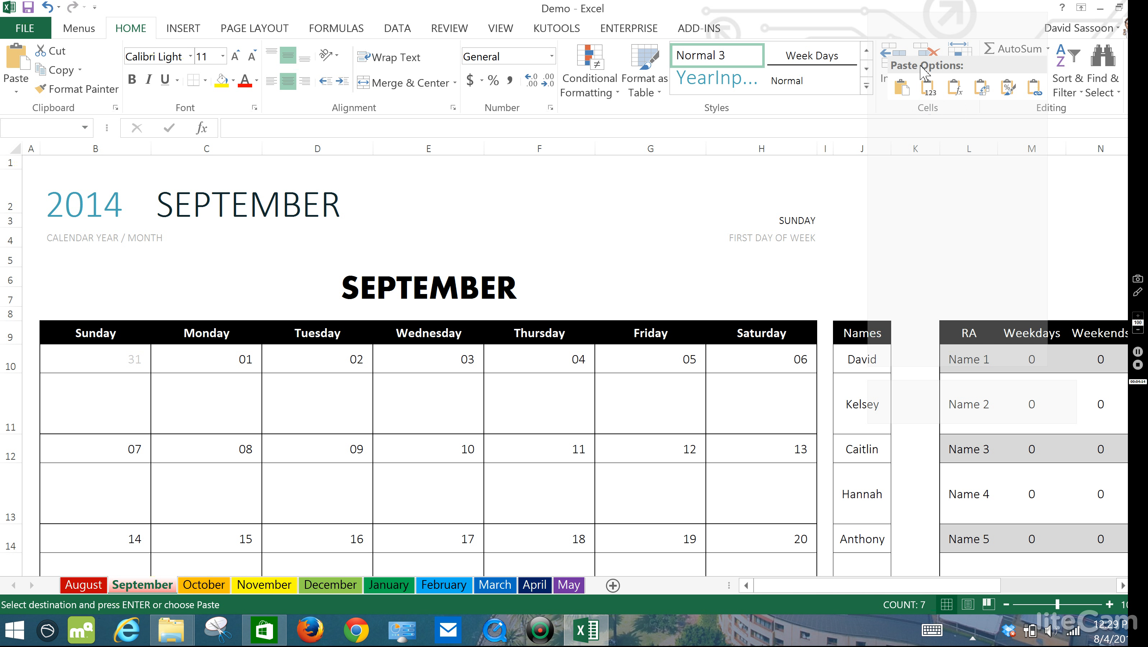
{"action": "left_click", "coordinate": [927, 92]}
{"action": "key", "text": "ctrl+v"}
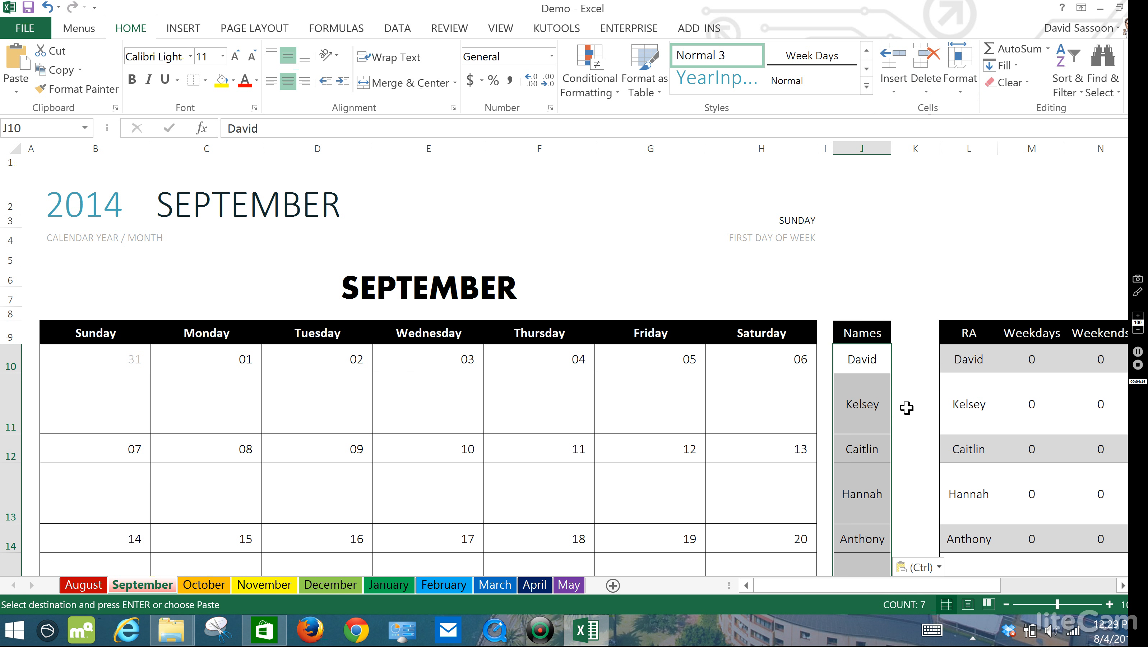
{"action": "scroll", "coordinate": [923, 393], "scroll_direction": "down", "scroll_amount": 5}
{"action": "scroll", "coordinate": [931, 374], "scroll_direction": "up", "scroll_amount": 2}
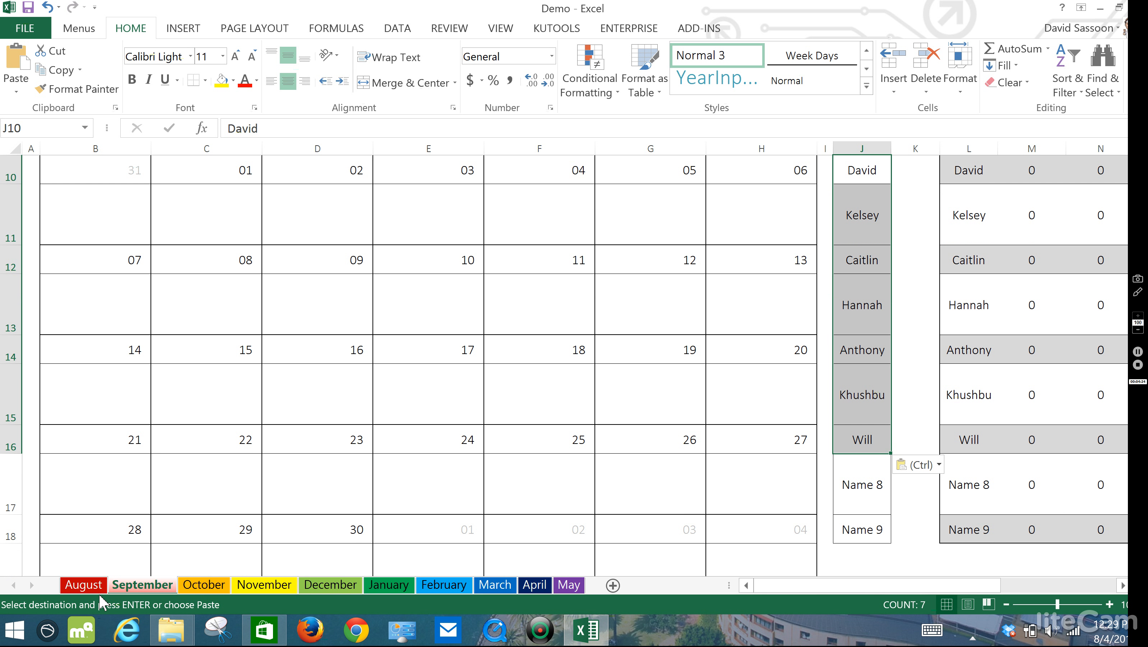
Return to the August sheet, end the copy selection, and show the conditional formatting rules for This Worksheet in the Rules Manager.
{"action": "left_click", "coordinate": [85, 585]}
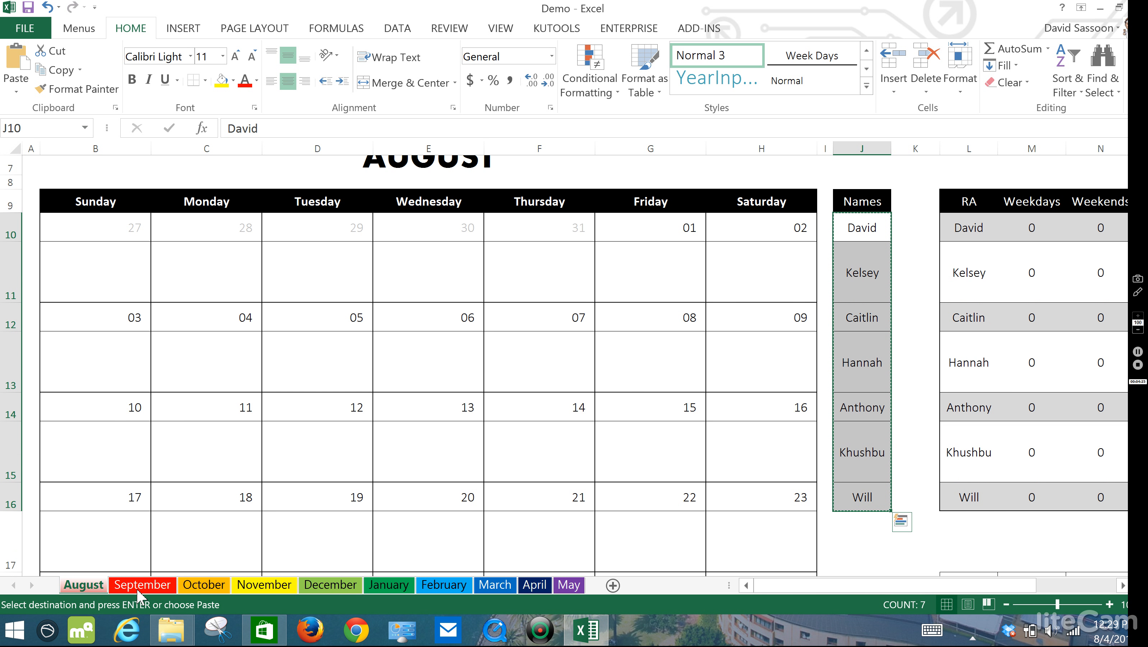
{"action": "left_click", "coordinate": [909, 410]}
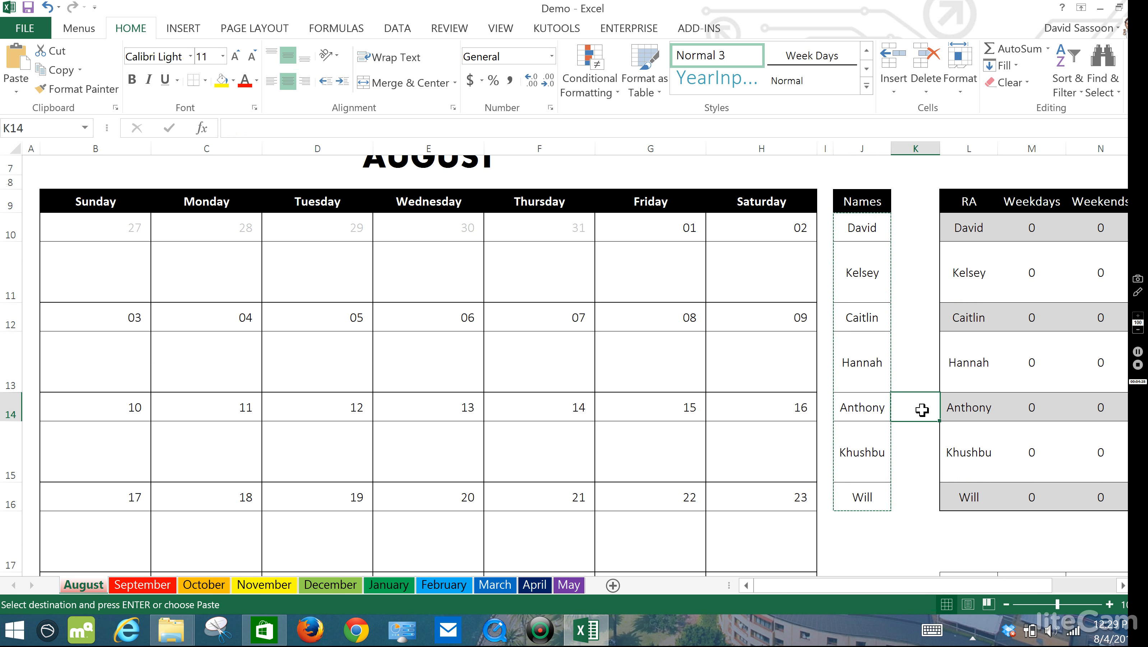
{"action": "double_click", "coordinate": [917, 410]}
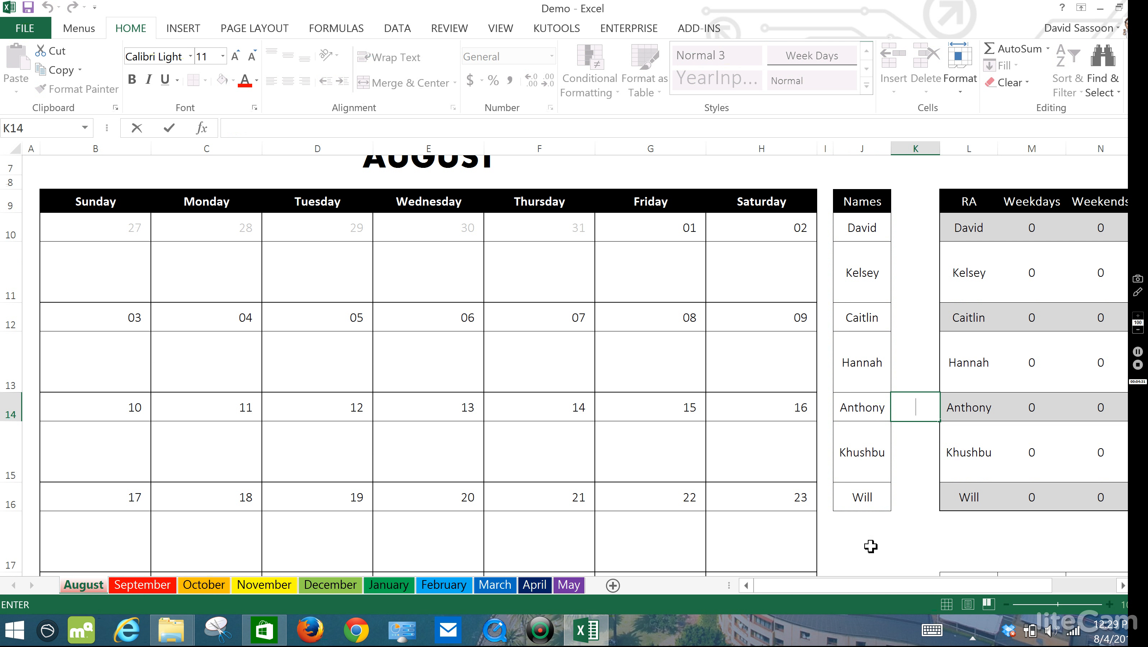
{"action": "left_click", "coordinate": [919, 337]}
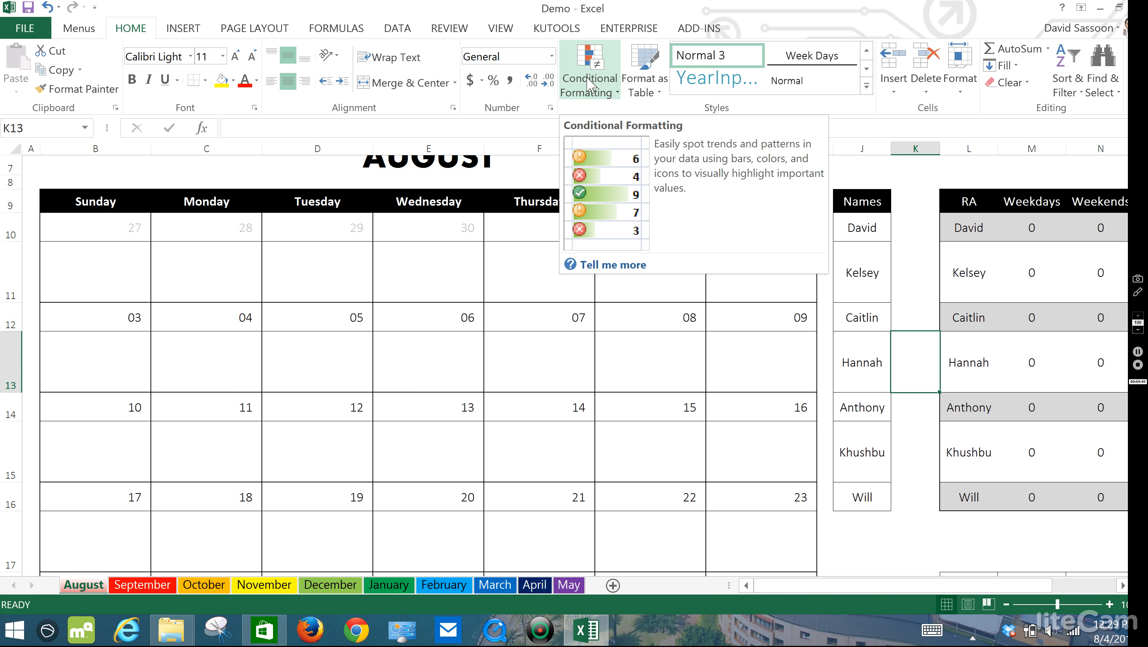
{"action": "left_click", "coordinate": [619, 95]}
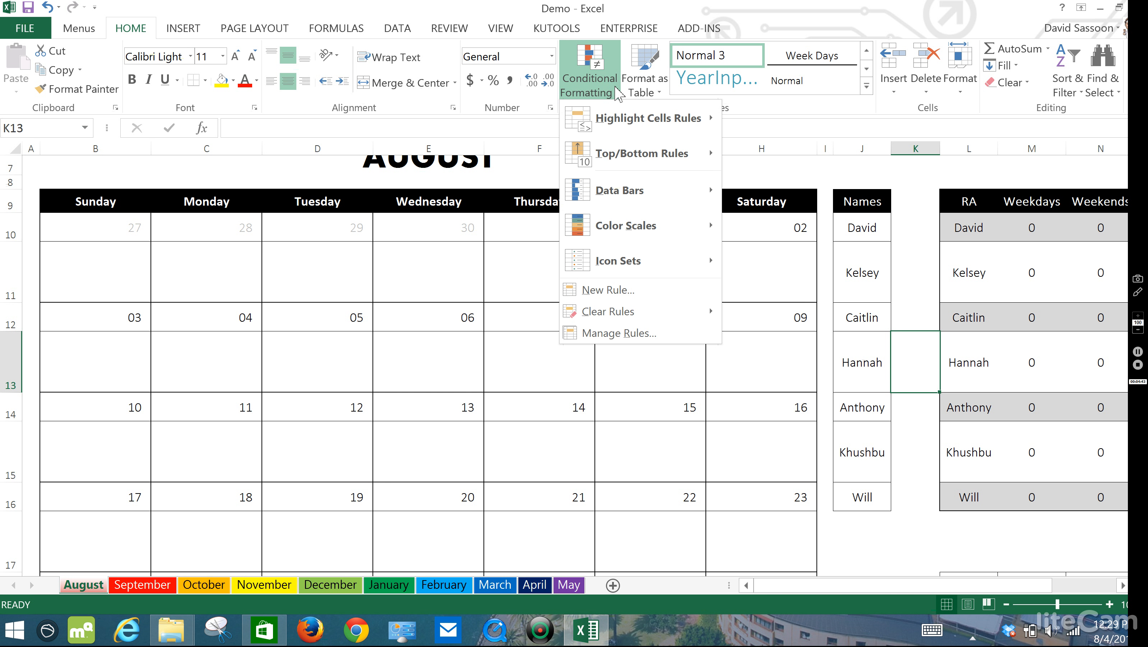
{"action": "left_click", "coordinate": [635, 336]}
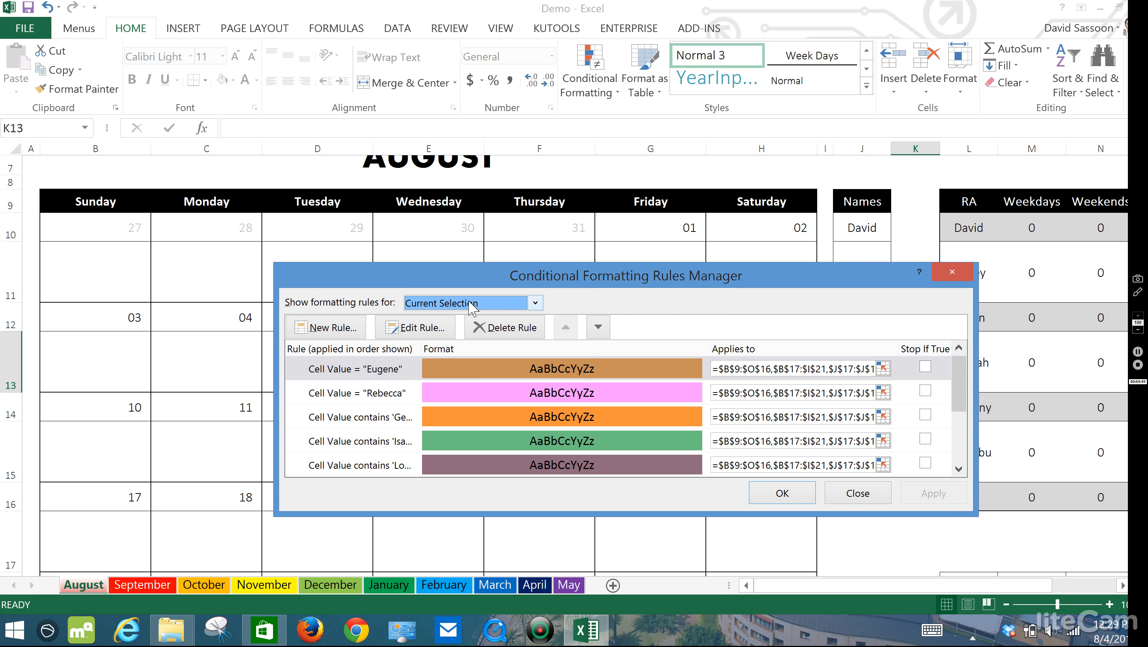
{"action": "left_click", "coordinate": [536, 303]}
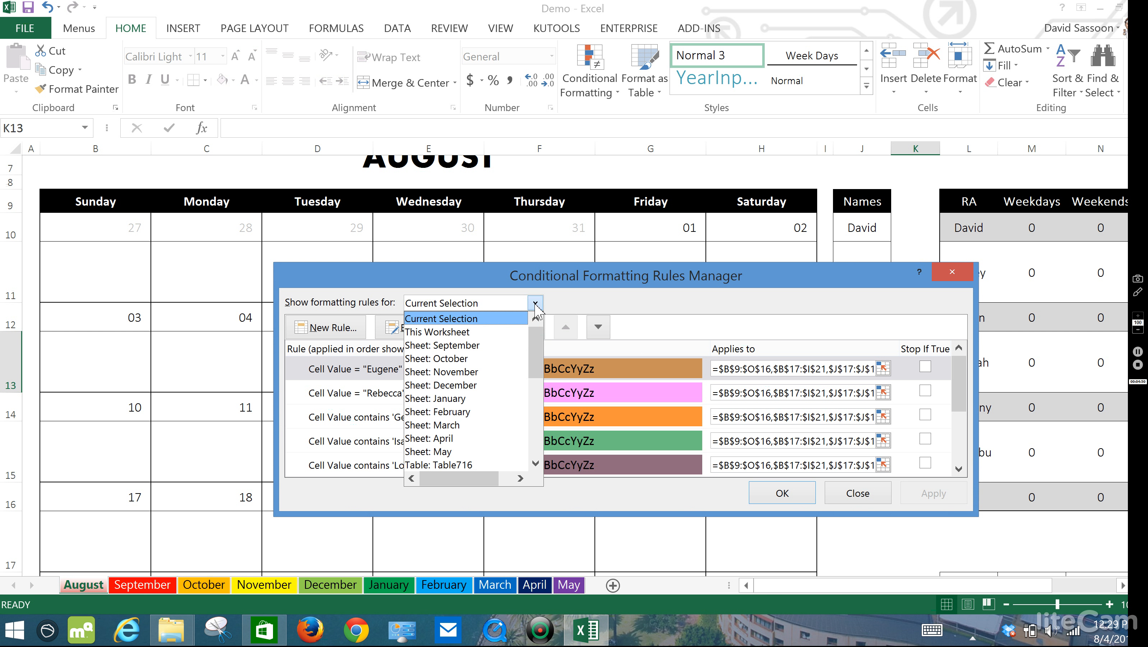
{"action": "left_click", "coordinate": [497, 335]}
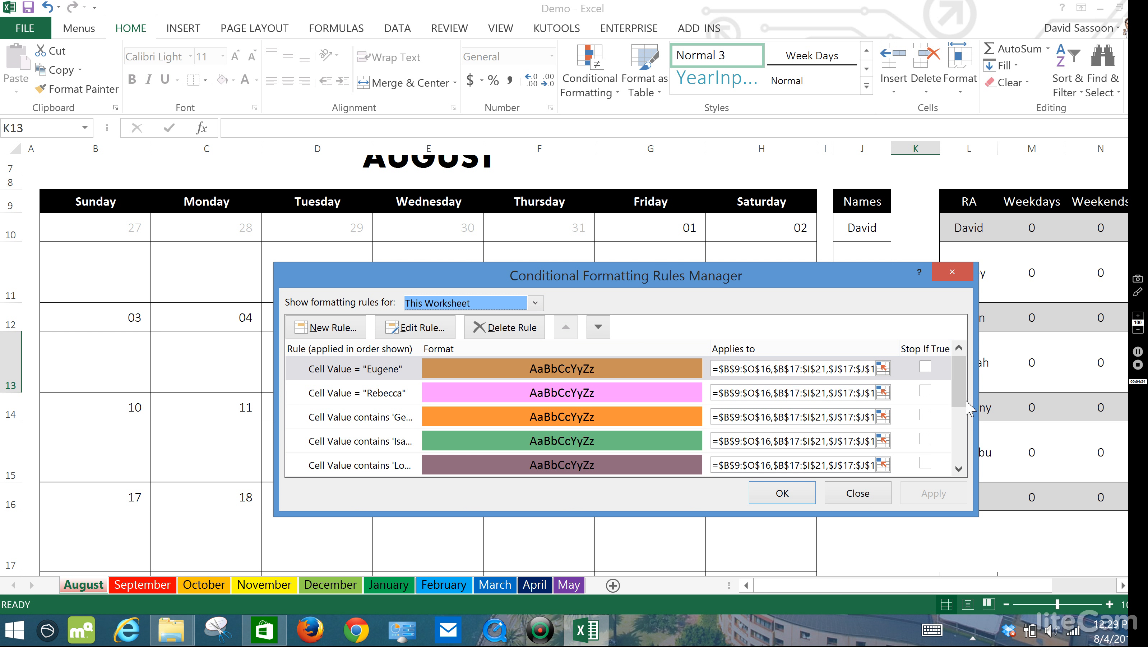
Edit the teal rule so it formats cells containing the first person's name from the August Names list (J10).
{"action": "left_click_drag", "start_coordinate": [966, 400], "coordinate": [957, 447]}
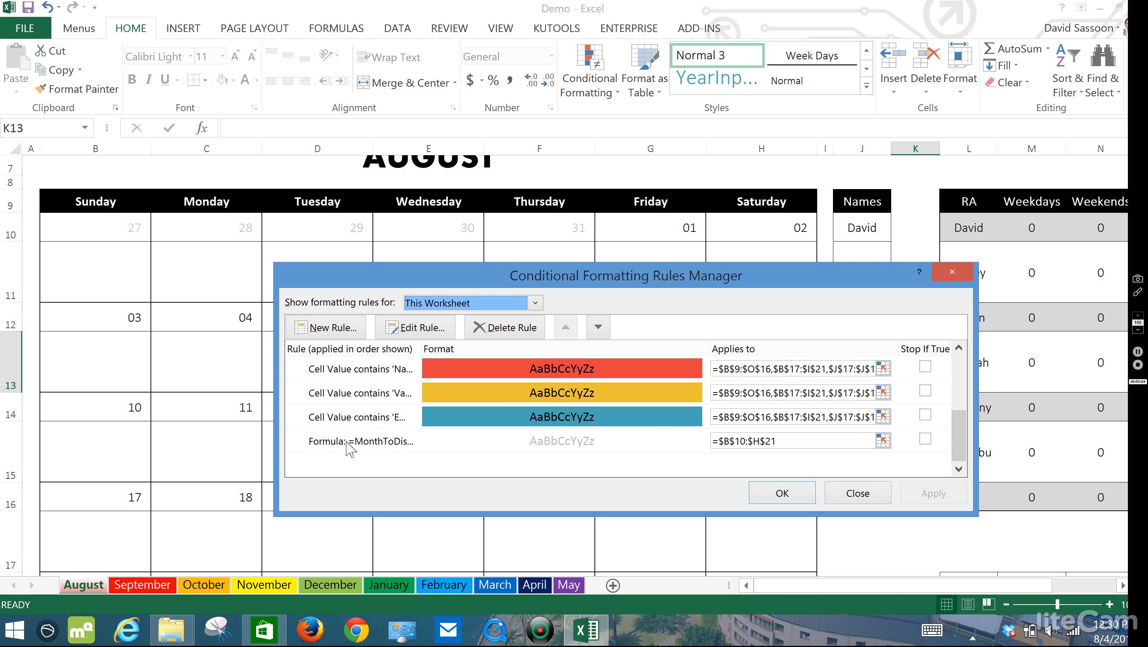
{"action": "left_click", "coordinate": [375, 416]}
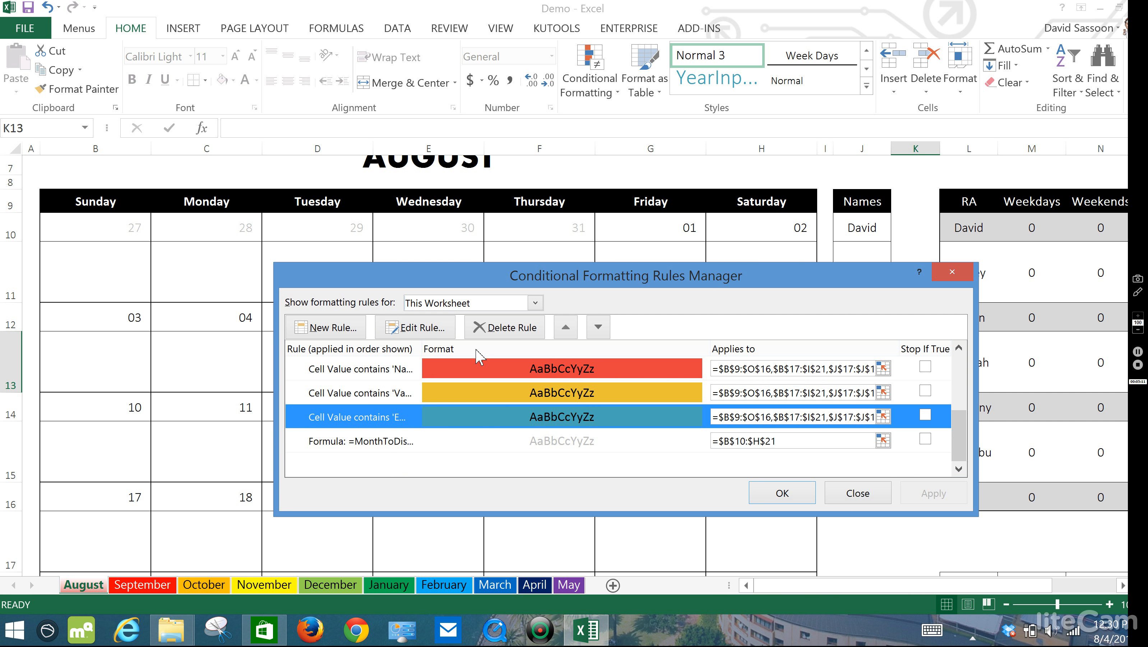
{"action": "left_click", "coordinate": [426, 327]}
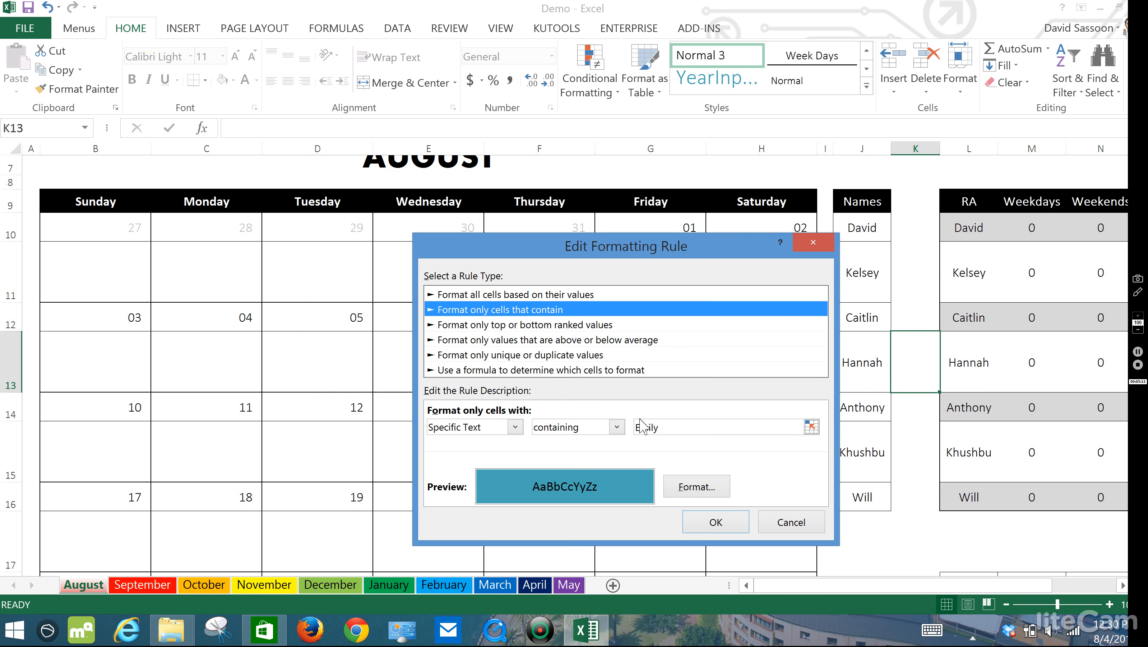
{"action": "double_click", "coordinate": [647, 427]}
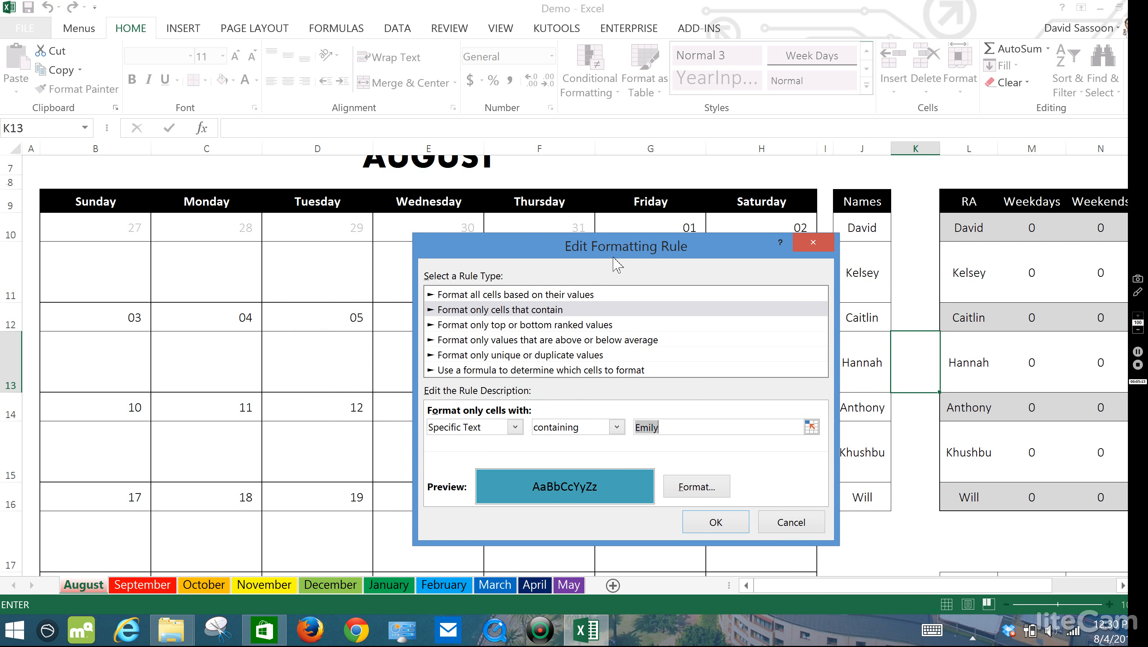
{"action": "left_click_drag", "start_coordinate": [627, 250], "coordinate": [555, 225]}
{"action": "type", "text": "David"}
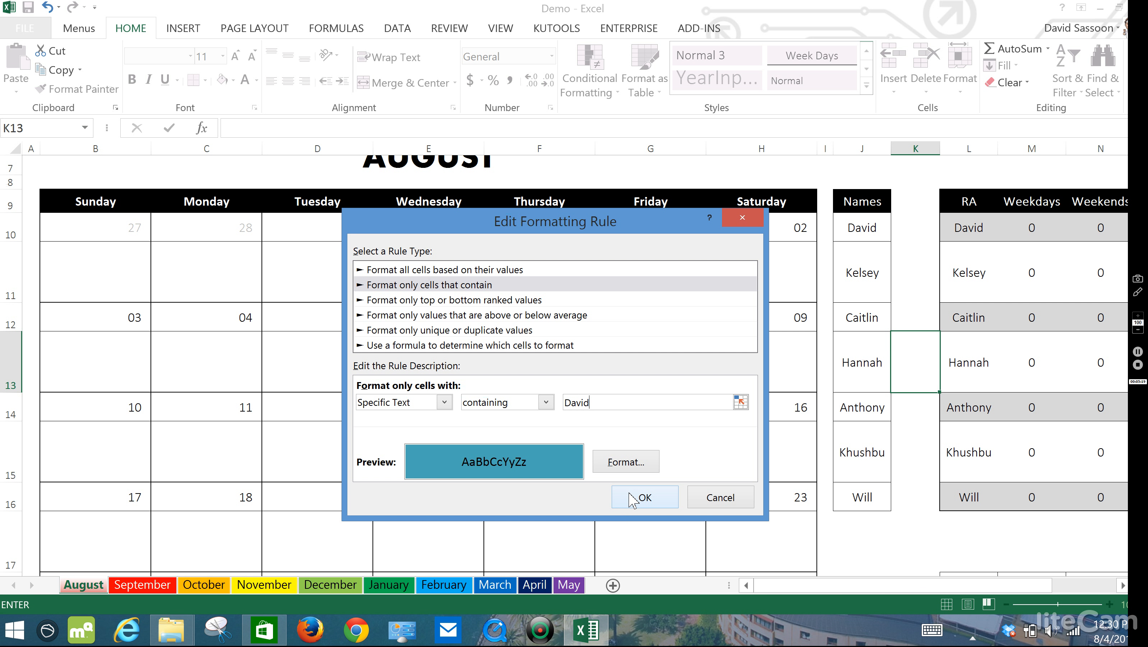
{"action": "left_click", "coordinate": [644, 497]}
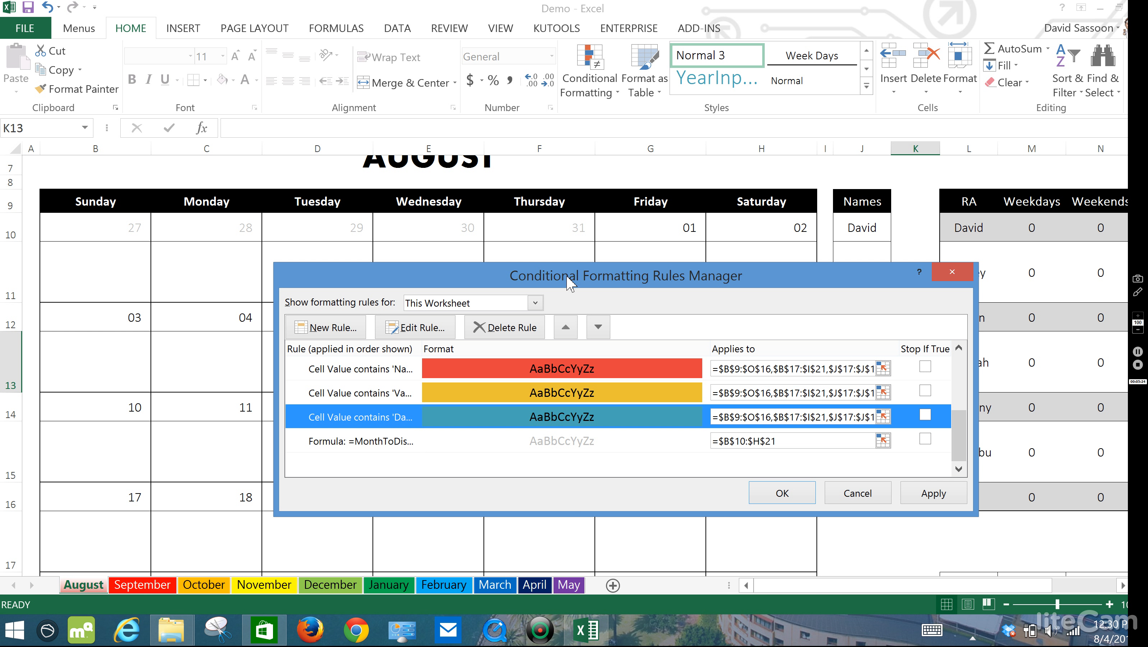
Change the text in the yellow formatting rule to the second person's name from the Names list (J11).
{"action": "left_click_drag", "start_coordinate": [580, 282], "coordinate": [433, 262]}
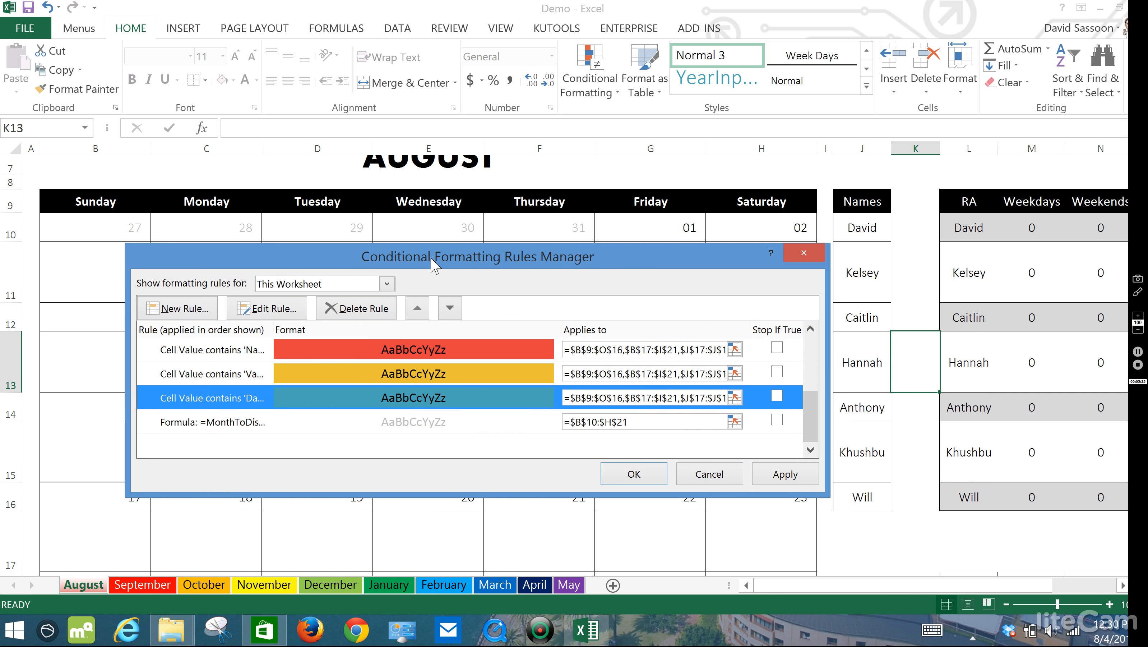
{"action": "left_click", "coordinate": [239, 375]}
{"action": "left_click", "coordinate": [264, 315]}
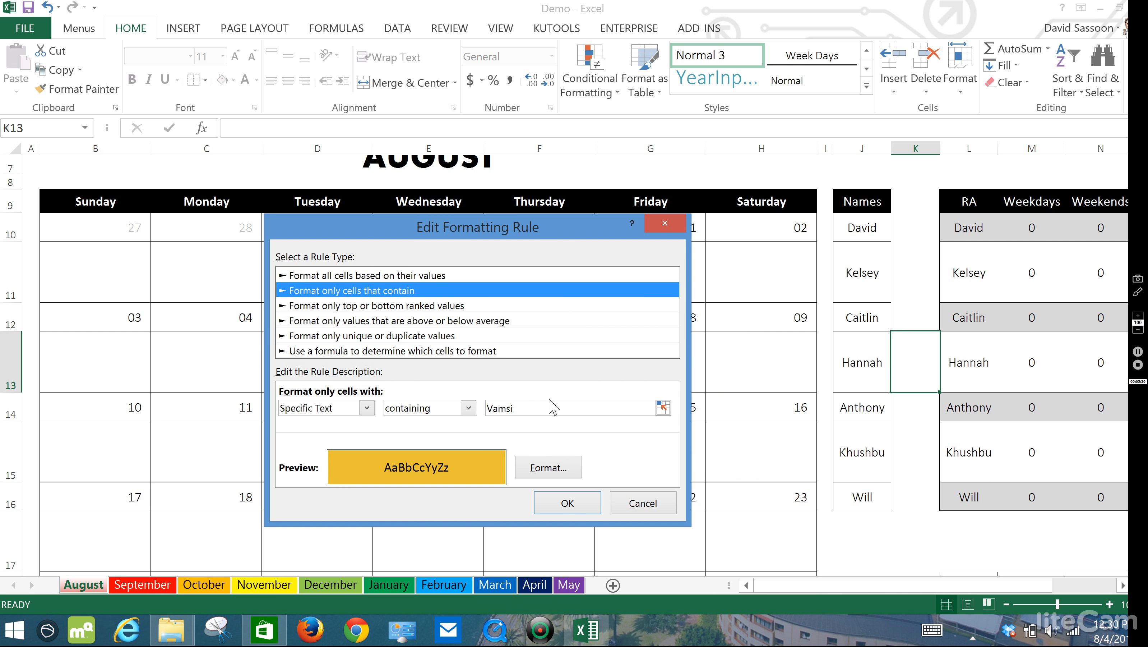
{"action": "double_click", "coordinate": [532, 410]}
{"action": "type", "text": "Kelsey"}
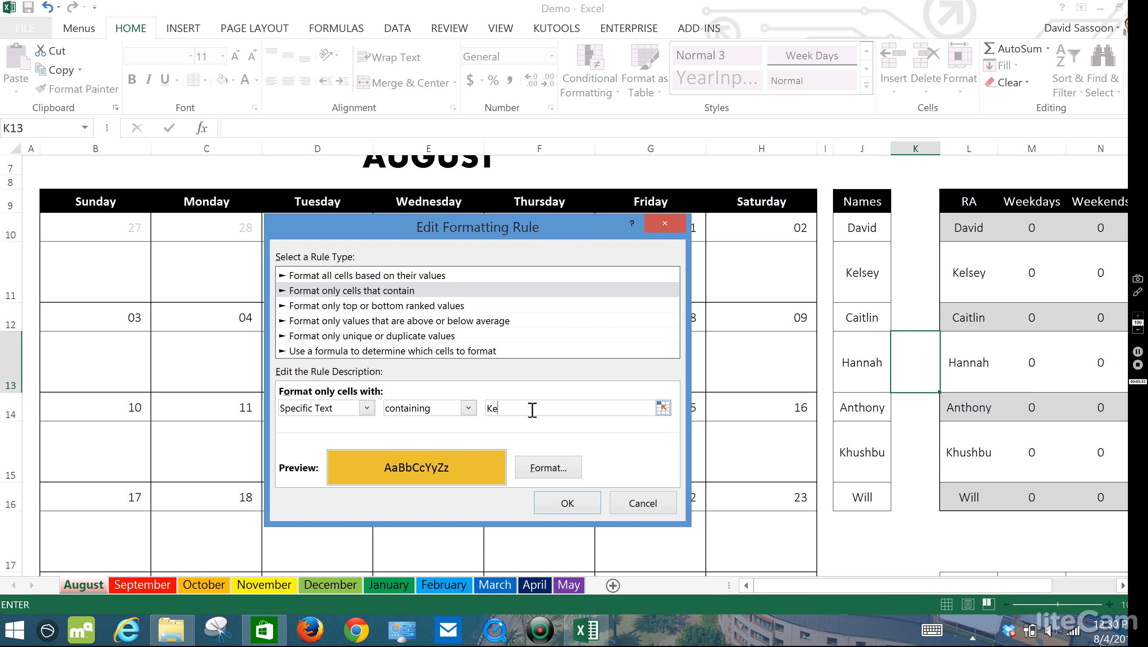
{"action": "left_click", "coordinate": [547, 496]}
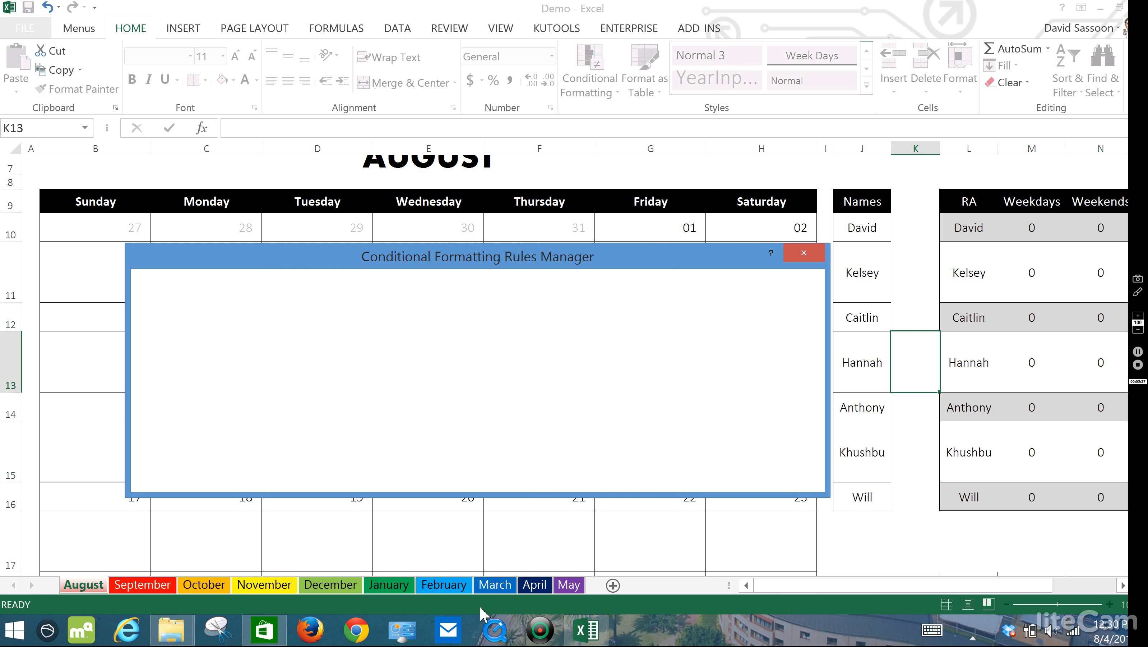
Change the text in the red formatting rule to the third person's name from the Names list (J12).
{"action": "left_click", "coordinate": [186, 351]}
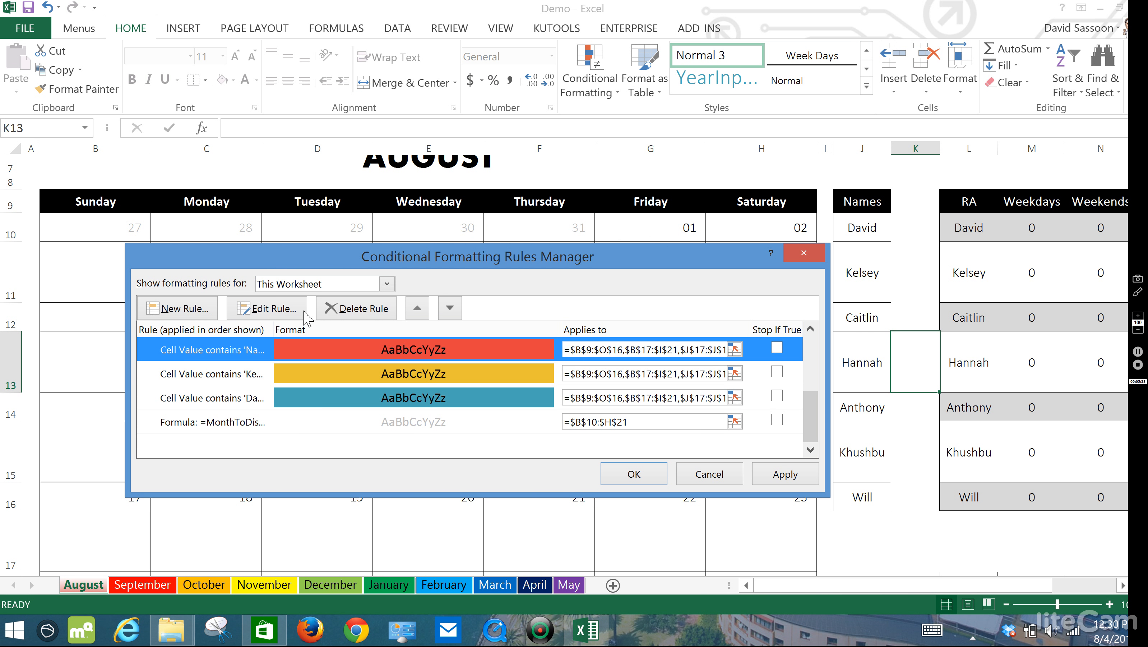
{"action": "left_click", "coordinate": [274, 309]}
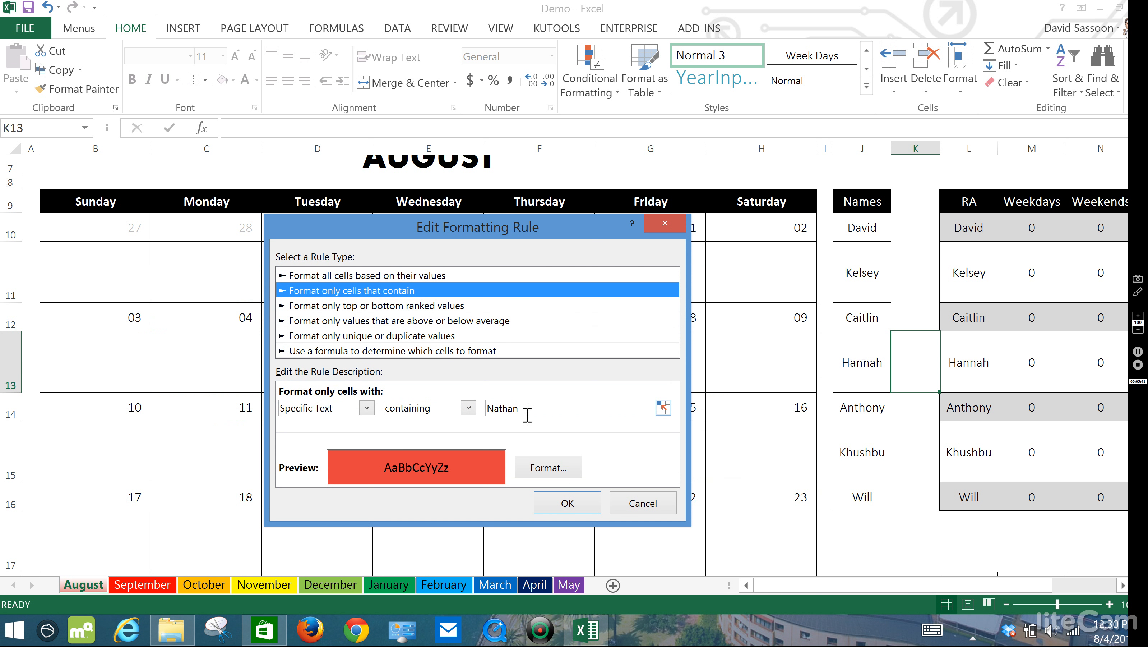
{"action": "left_click", "coordinate": [532, 406]}
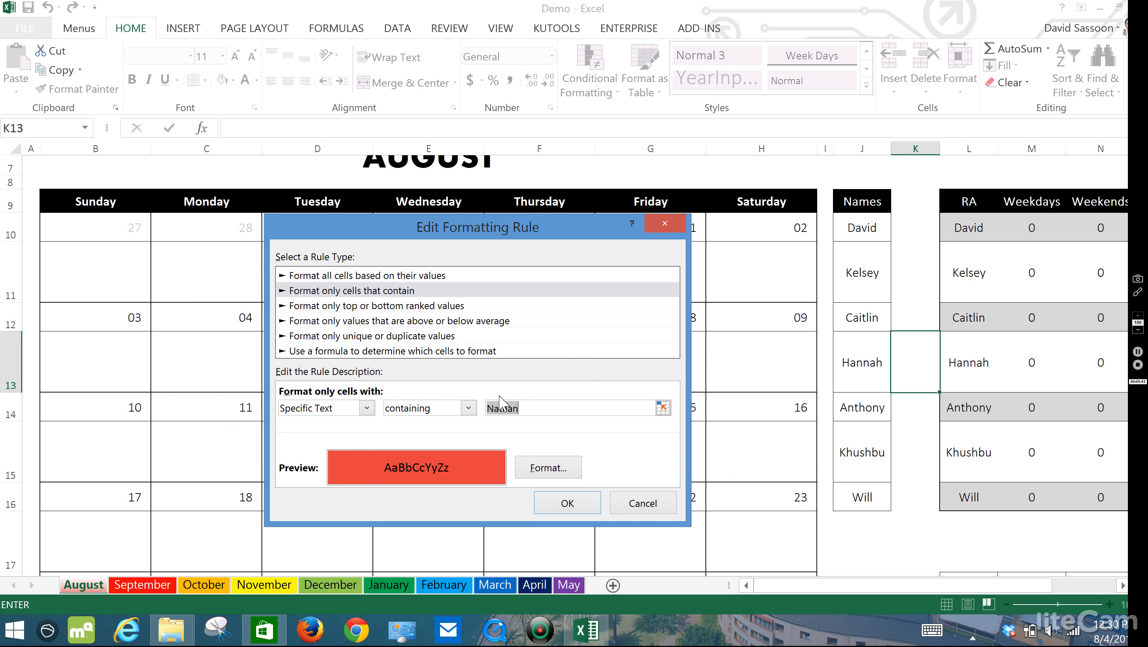
{"action": "type", "text": "Caitli"}
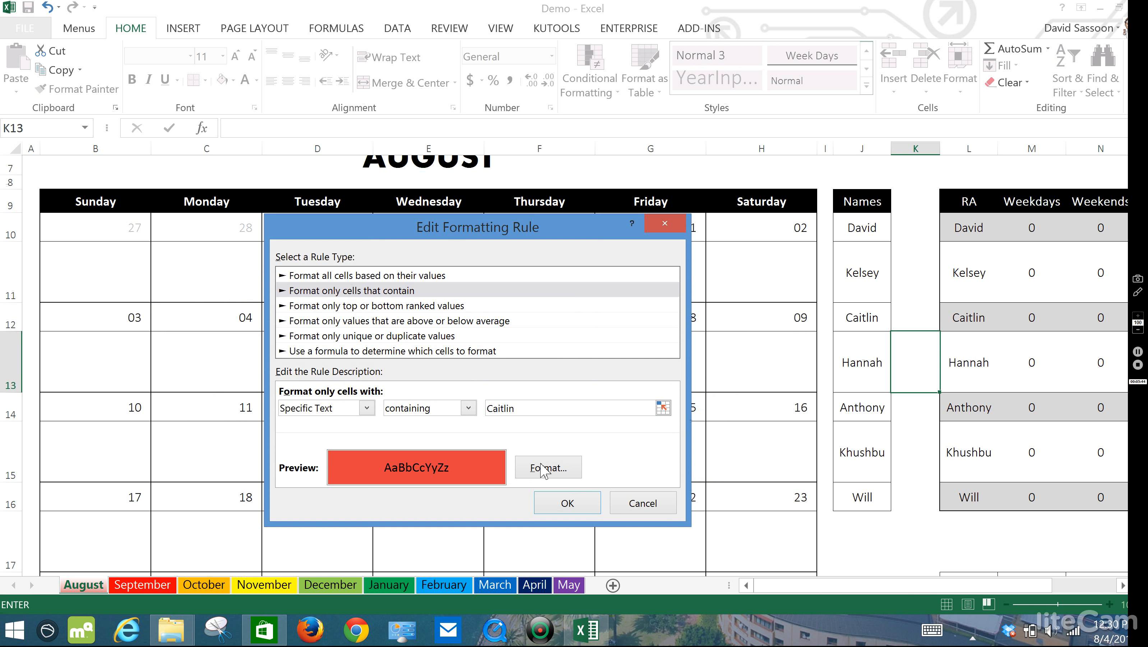
{"action": "left_click", "coordinate": [571, 502]}
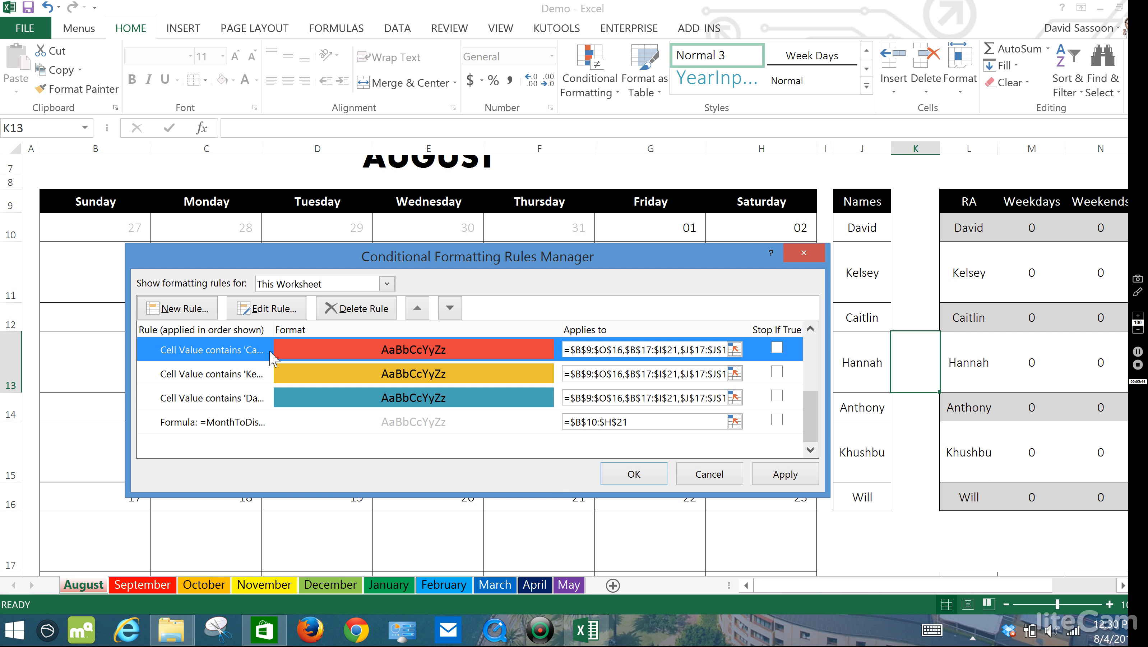
Change the text in the grey formatting rule to the fourth person's name from the Names list (J13).
{"action": "left_click", "coordinate": [811, 329]}
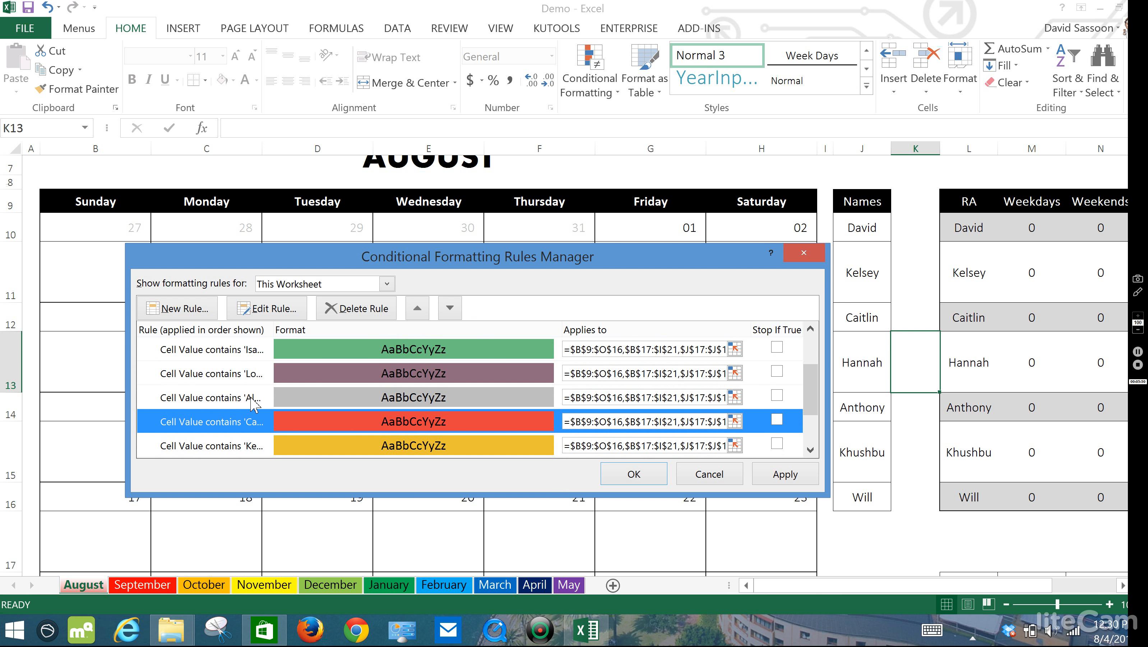
{"action": "left_click", "coordinate": [254, 396]}
{"action": "left_click", "coordinate": [283, 309]}
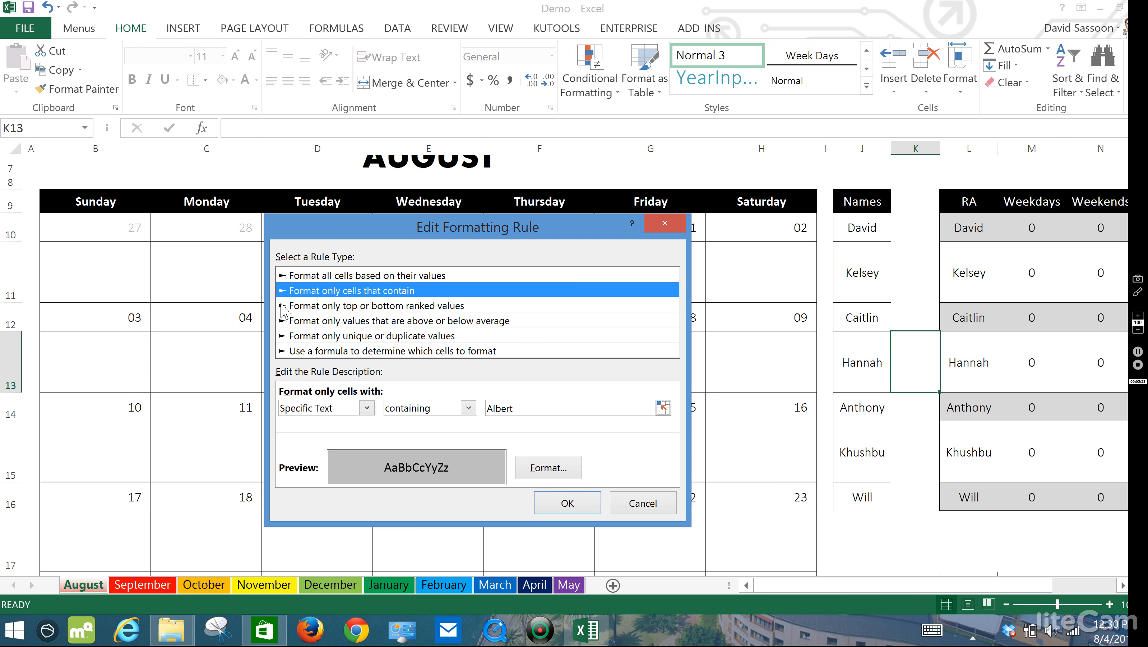
{"action": "double_click", "coordinate": [540, 408]}
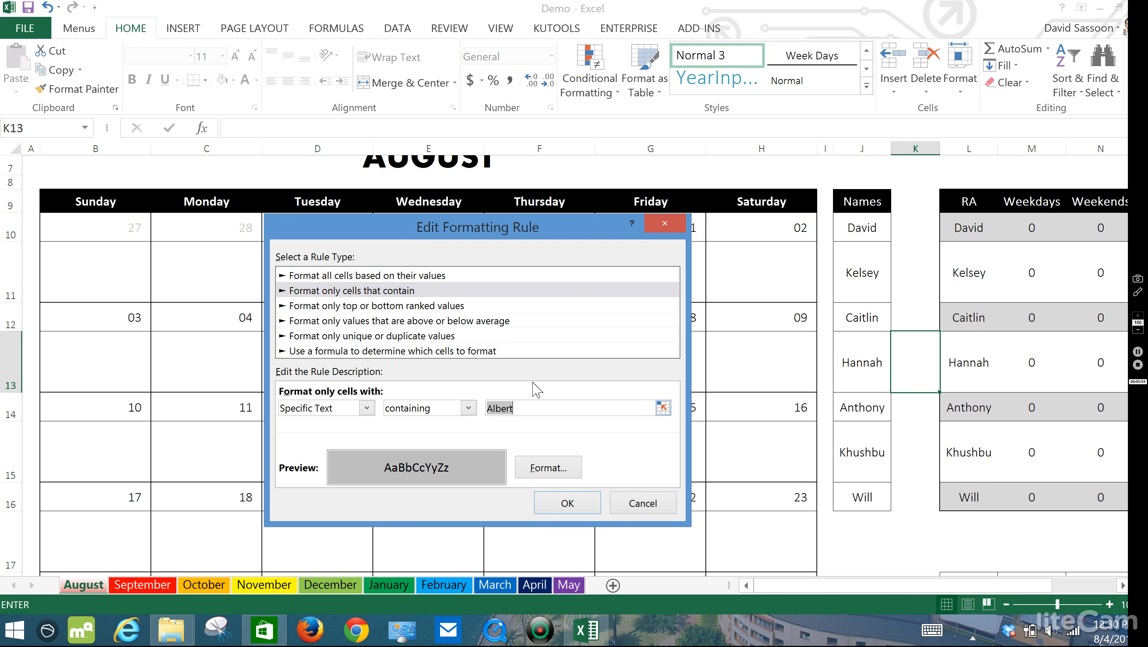
{"action": "type", "text": "Hannah"}
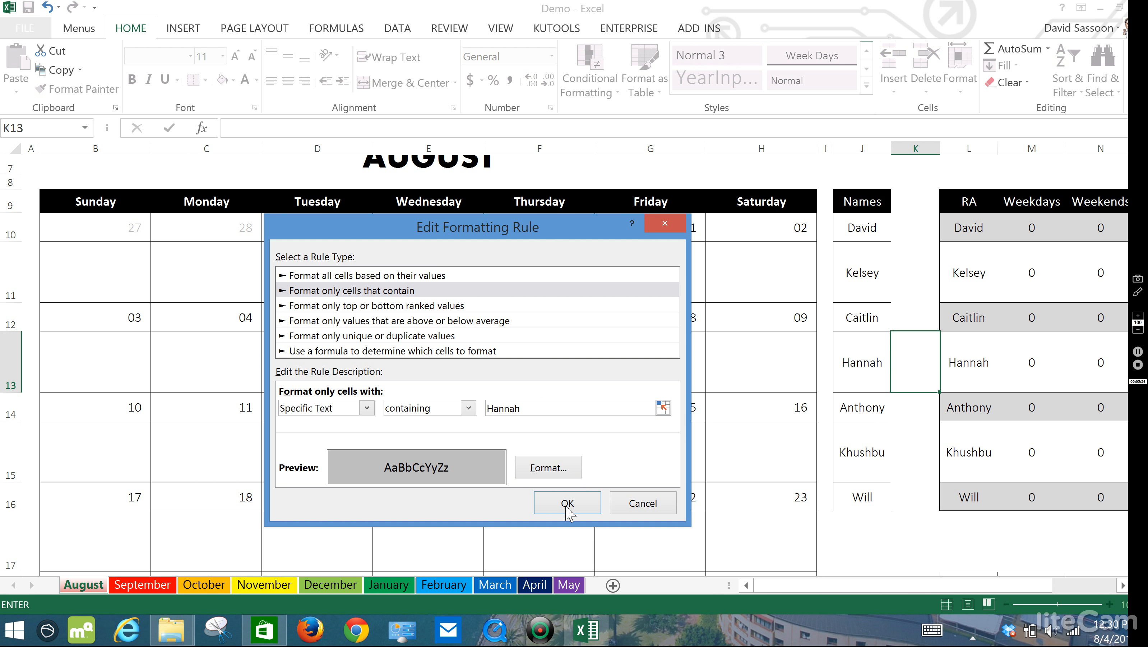
{"action": "left_click", "coordinate": [567, 503]}
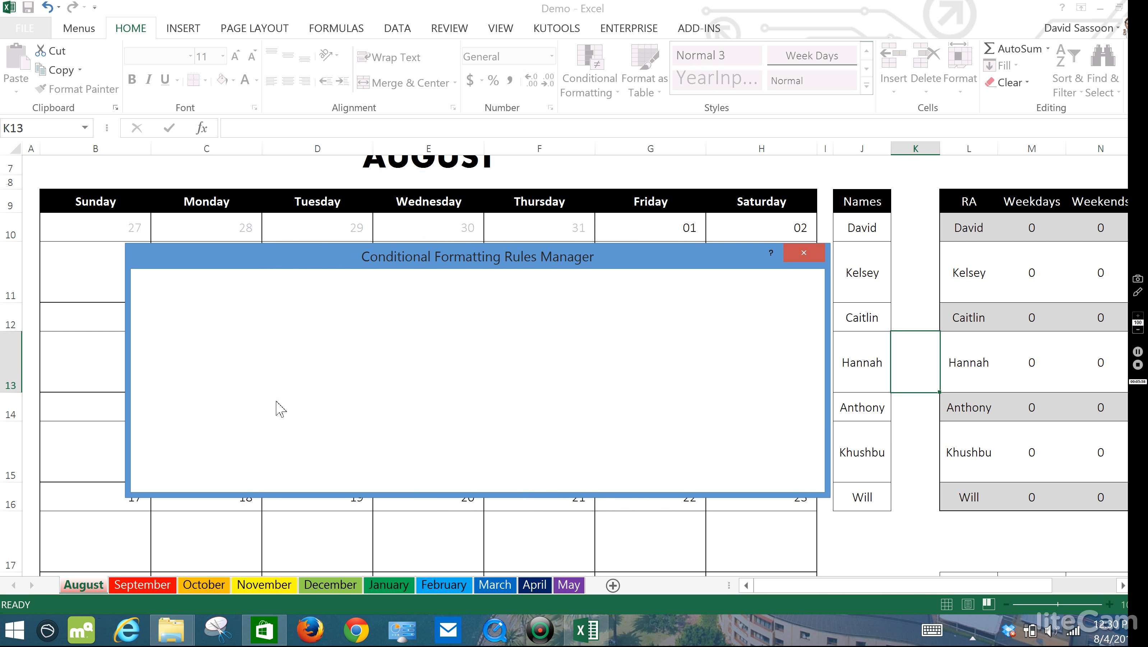
Change the text in the purple formatting rule to the fifth person's name from the Names list (J14).
{"action": "left_click", "coordinate": [248, 373]}
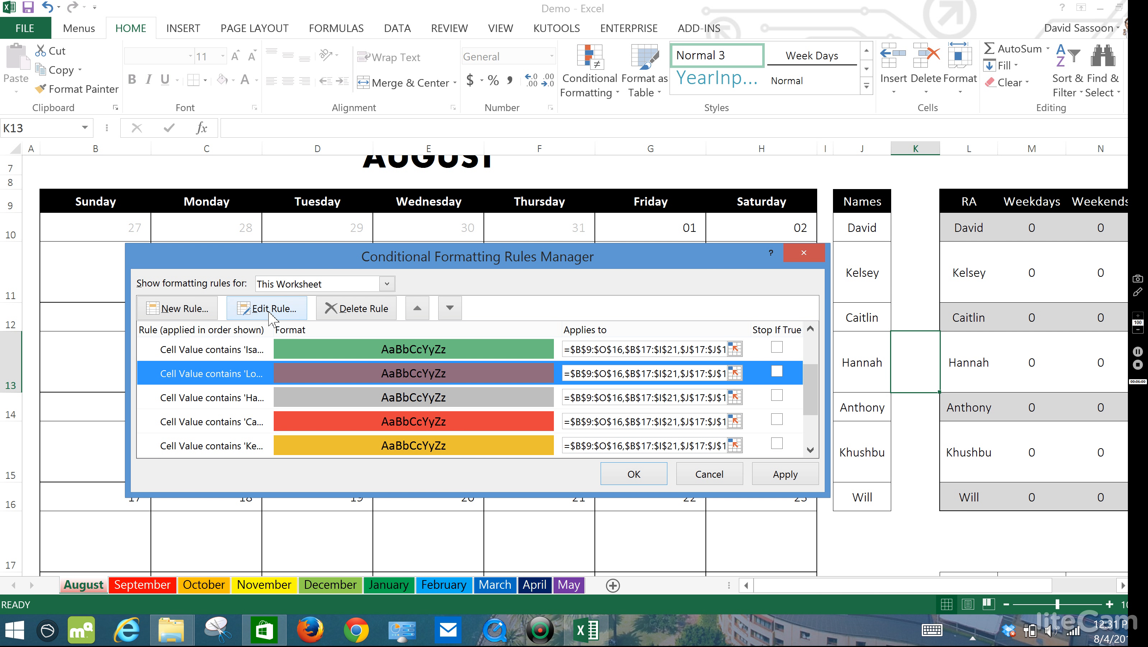
{"action": "left_click", "coordinate": [269, 312]}
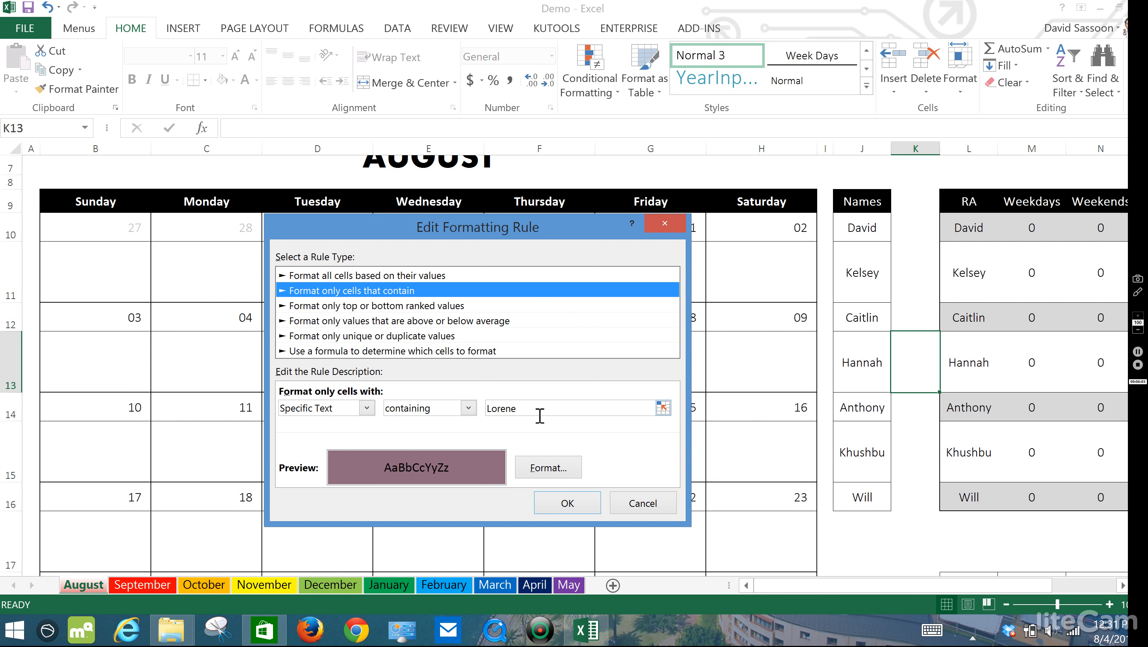
{"action": "double_click", "coordinate": [539, 403]}
{"action": "type", "text": "Anthony"}
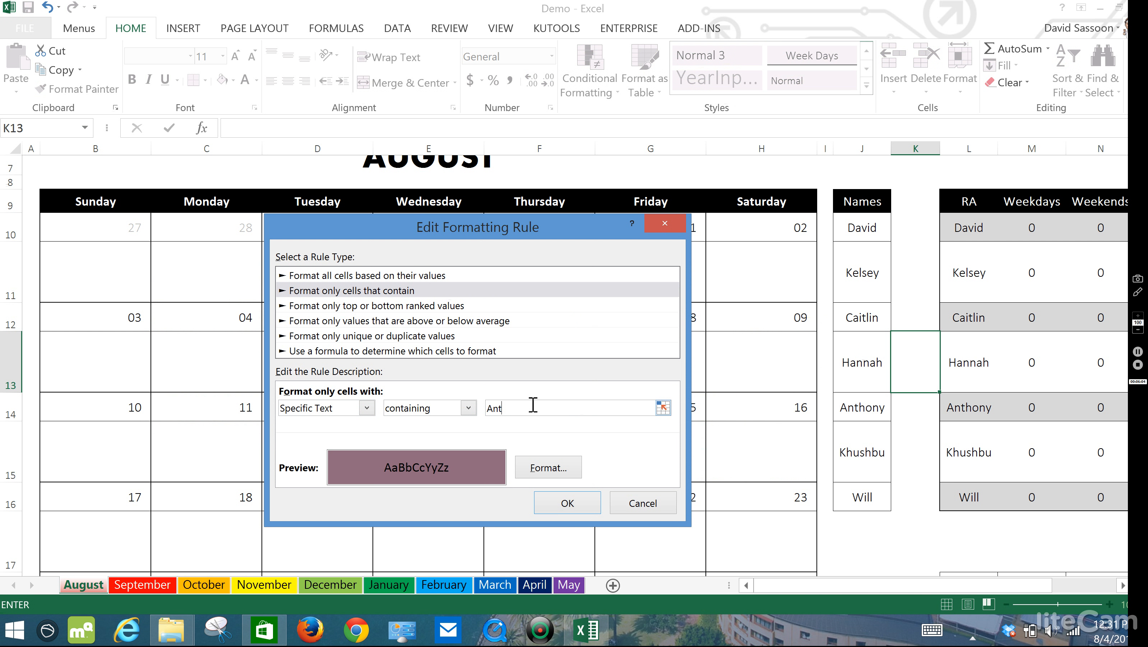
{"action": "left_click", "coordinate": [594, 504]}
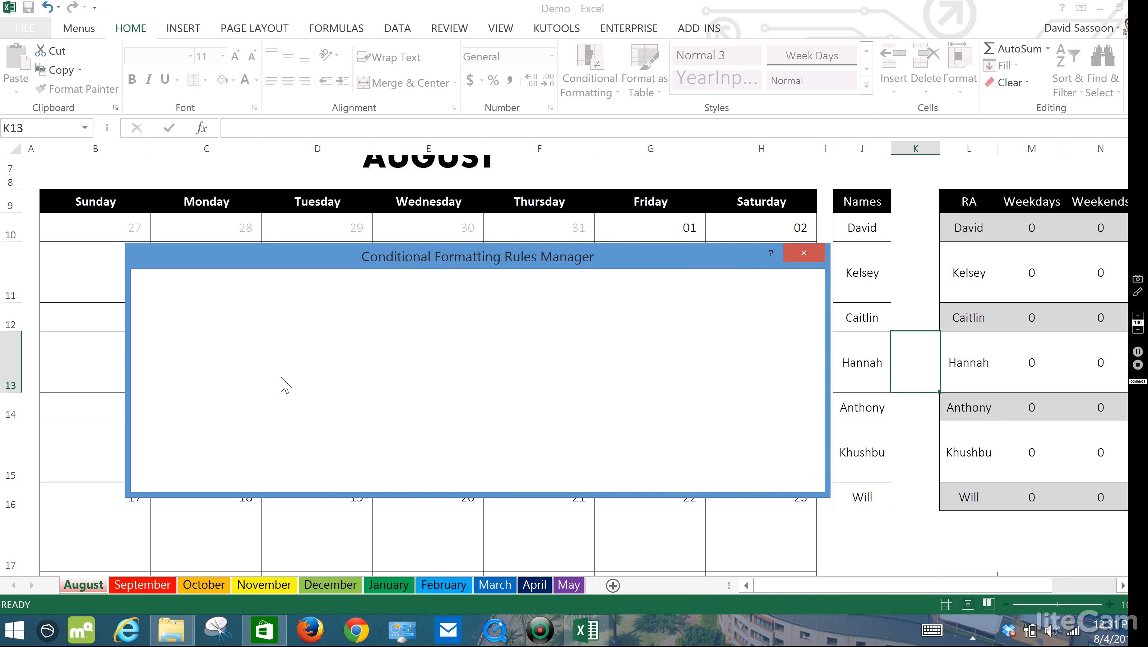
Change the text in the green formatting rule to the sixth person's name from the Names list (J15).
{"action": "left_click", "coordinate": [225, 351]}
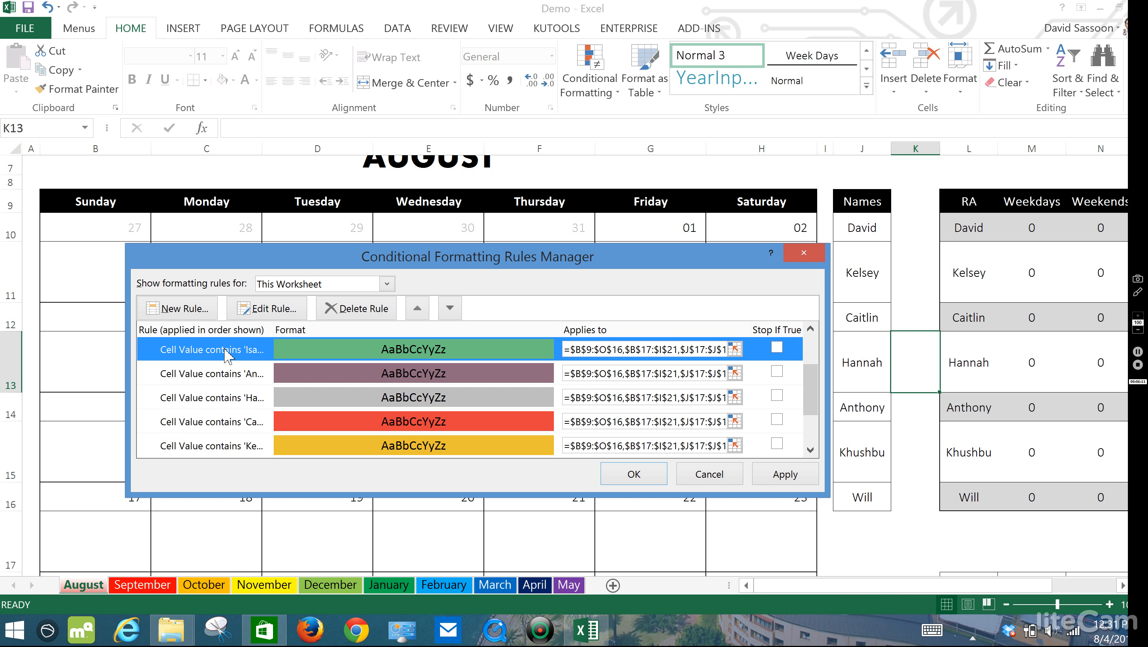
{"action": "left_click", "coordinate": [267, 310]}
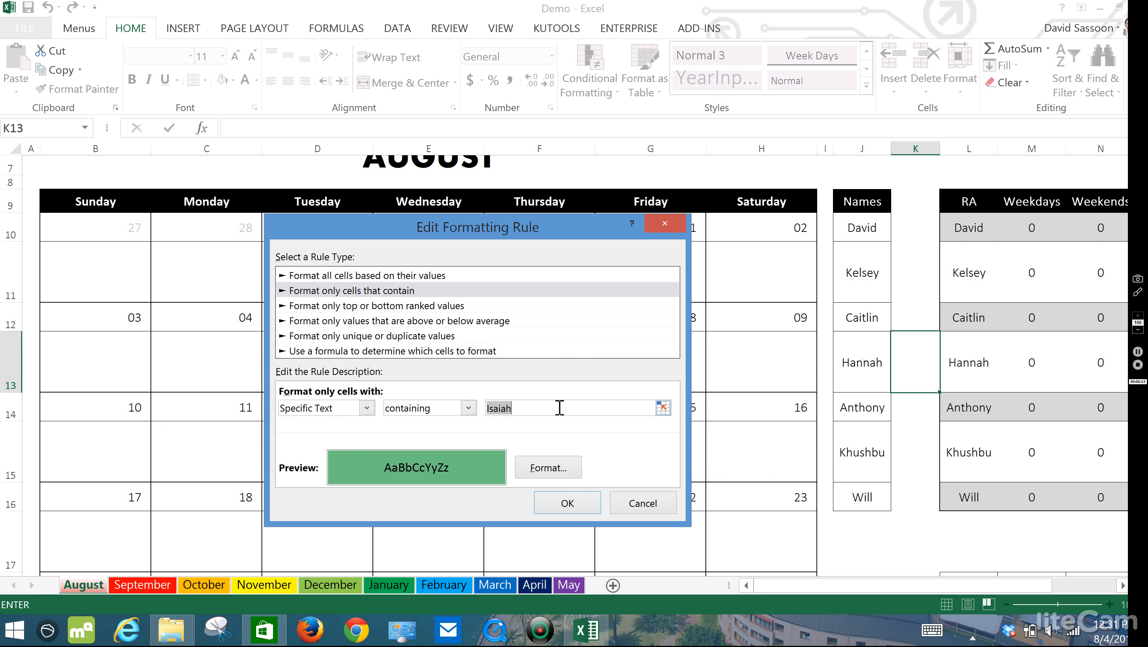
{"action": "type", "text": "Khushbu"}
{"action": "left_click", "coordinate": [567, 503]}
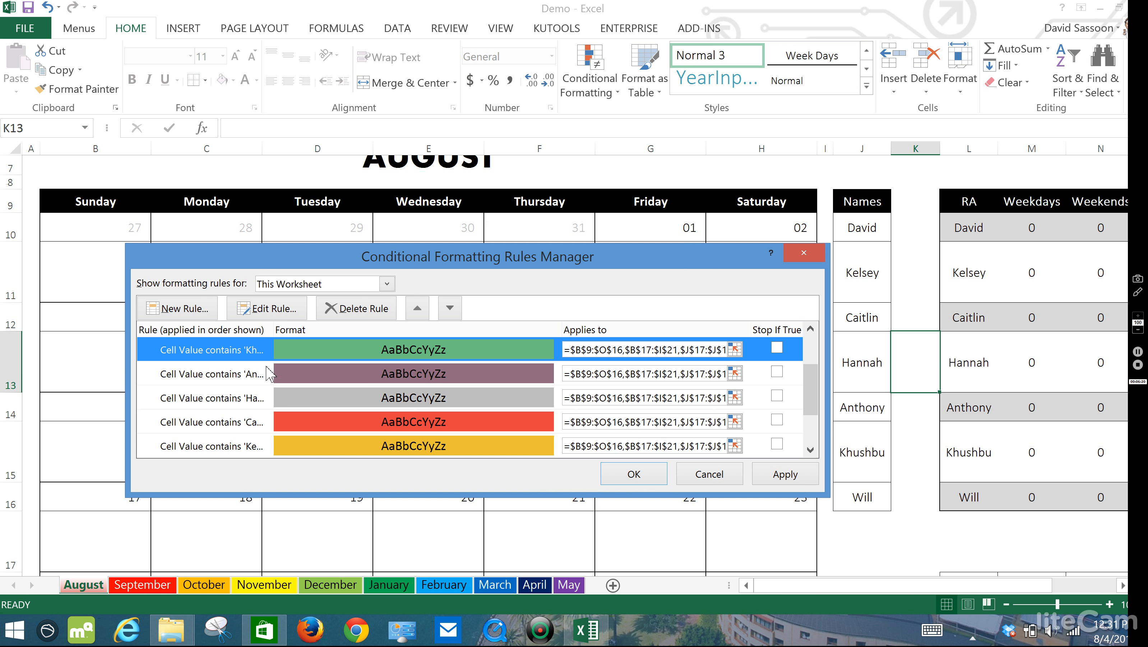
Set the orange rule's text to the seventh person's name (J16), and apply all the edited rules to the August sheet.
{"action": "left_click", "coordinate": [811, 329]}
{"action": "left_click", "coordinate": [233, 357]}
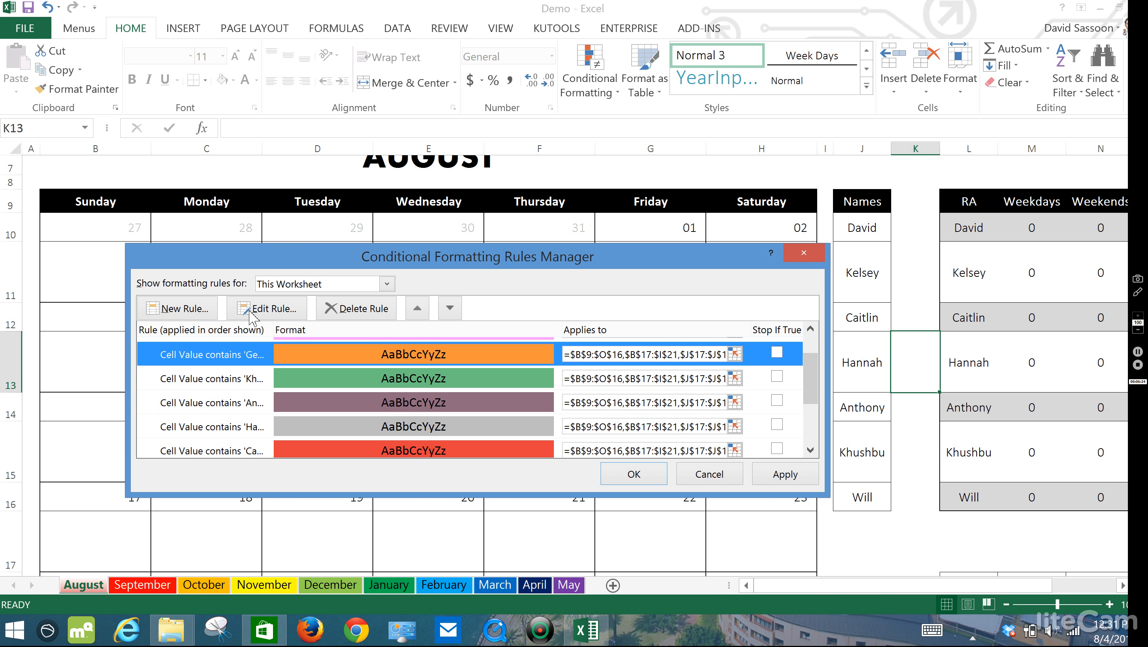
{"action": "left_click", "coordinate": [252, 313]}
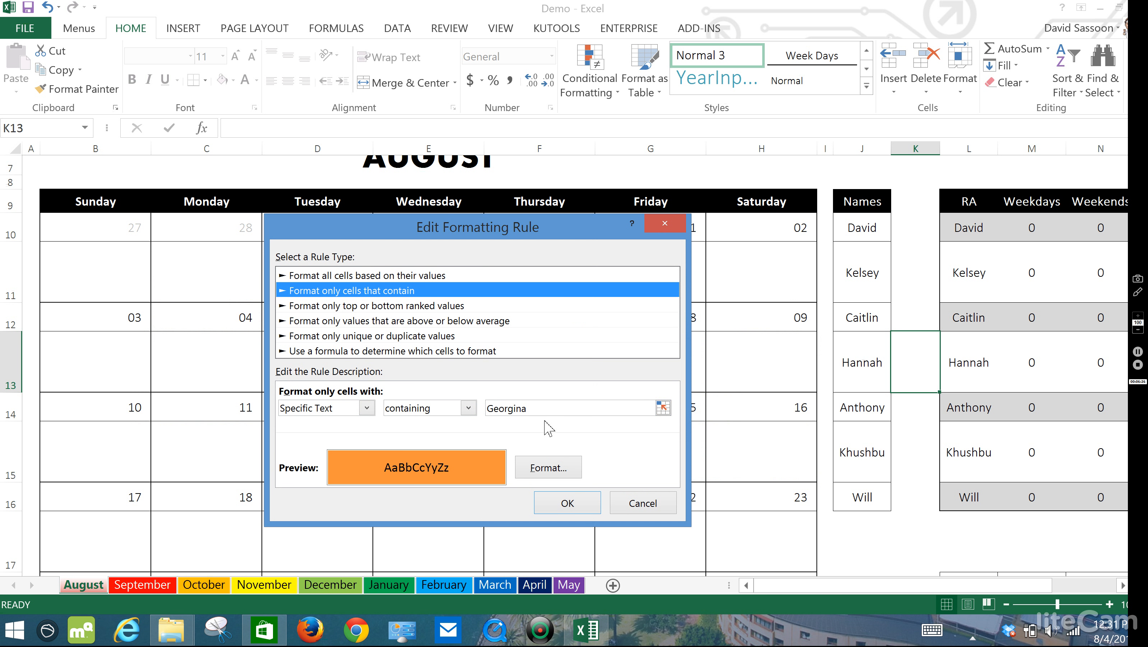
{"action": "double_click", "coordinate": [542, 408]}
{"action": "type", "text": "Will"}
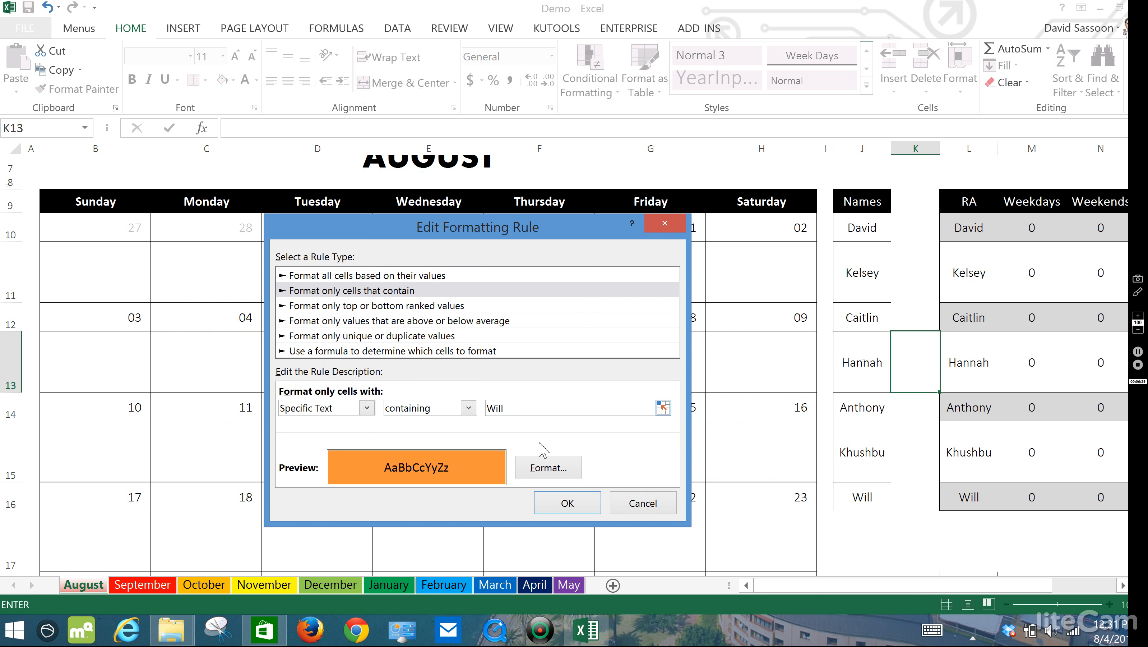
{"action": "left_click", "coordinate": [562, 506]}
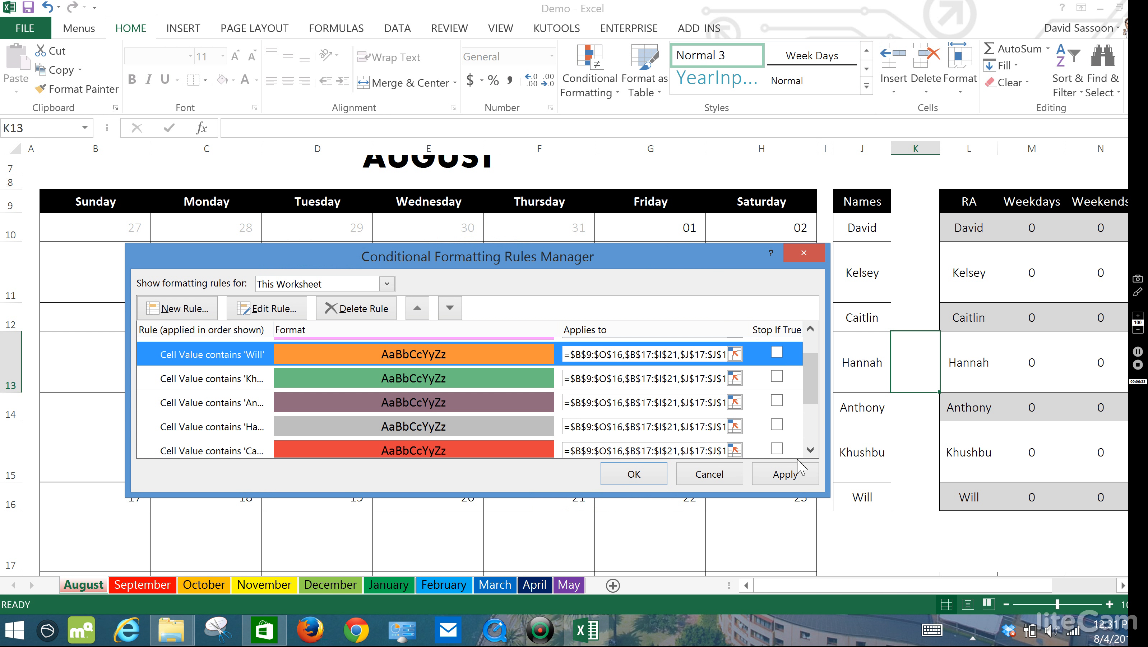
{"action": "left_click", "coordinate": [785, 476]}
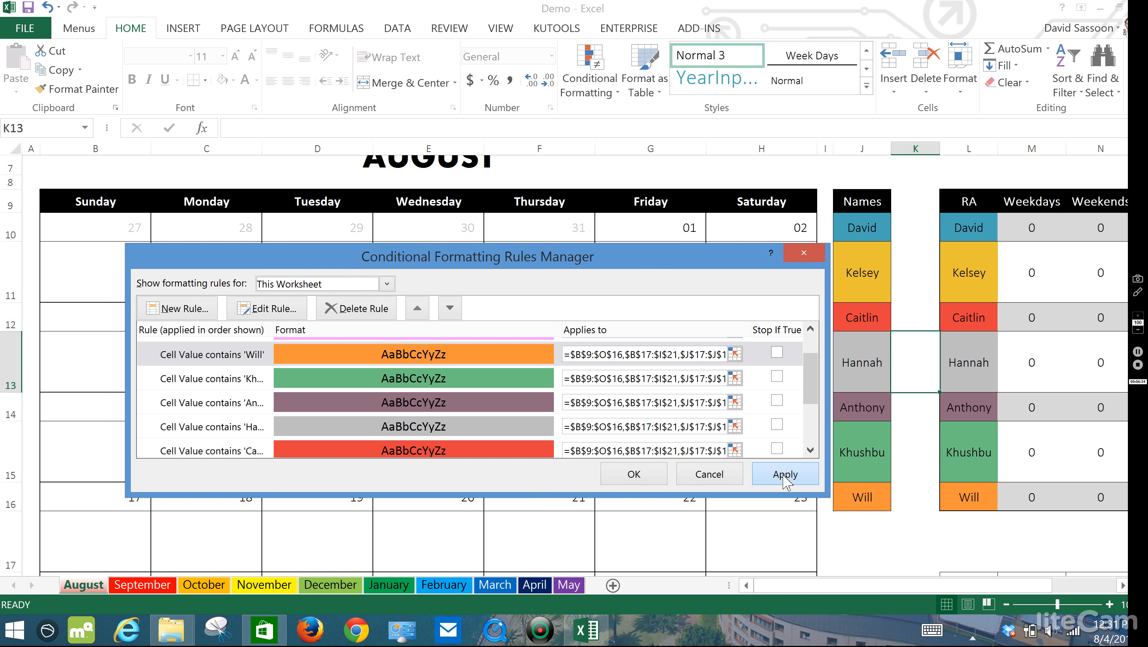
{"action": "left_click", "coordinate": [645, 480]}
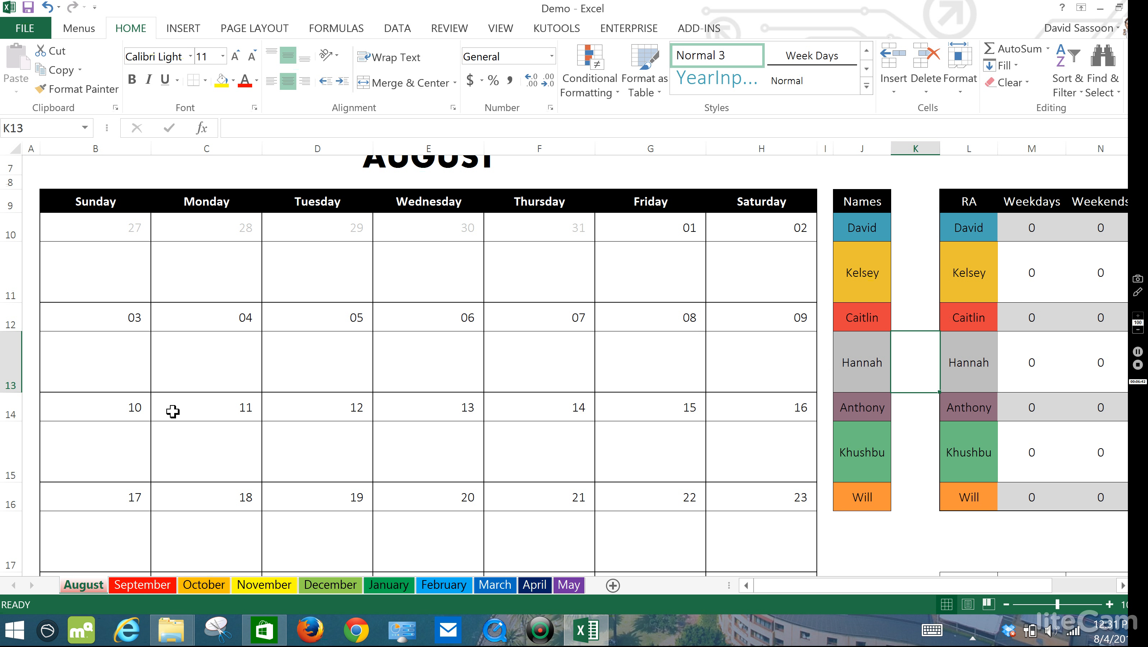
Enter the first person's name as the duty for Wednesday 06 August in cell E13.
{"action": "left_click", "coordinate": [437, 361]}
{"action": "type", "text": "Da"}
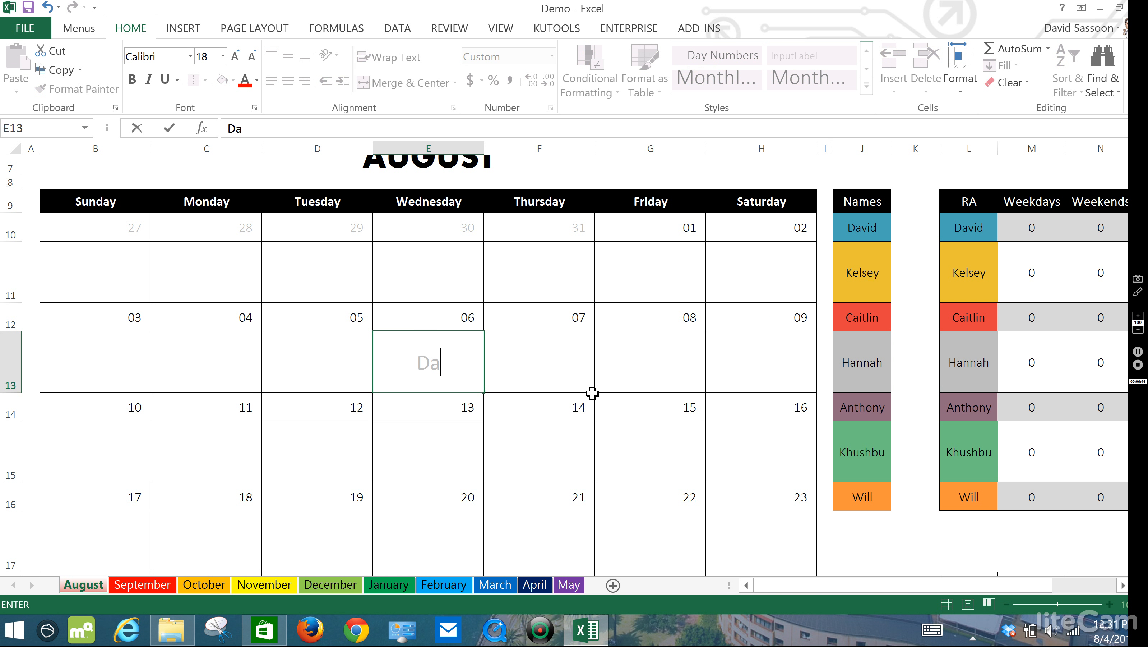
{"action": "type", "text": "vid"}
{"action": "key", "text": "Return"}
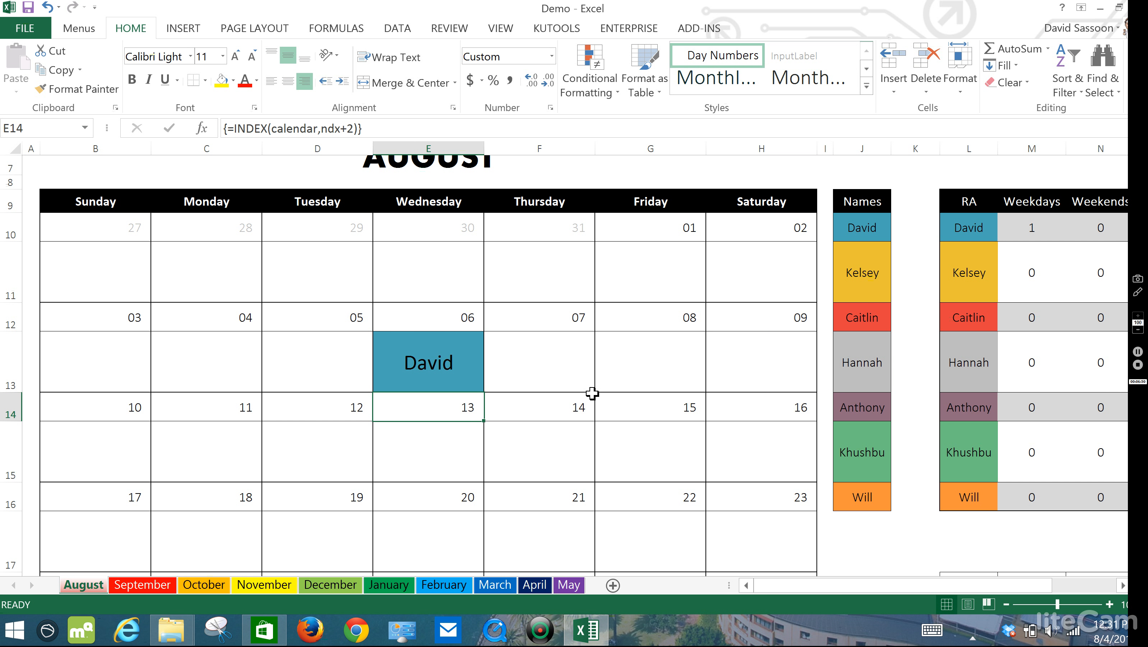
Enter the fourth person's name as the duty for Thursday 14 August in cell F15.
{"action": "key", "text": "Down"}
{"action": "key", "text": "Right"}
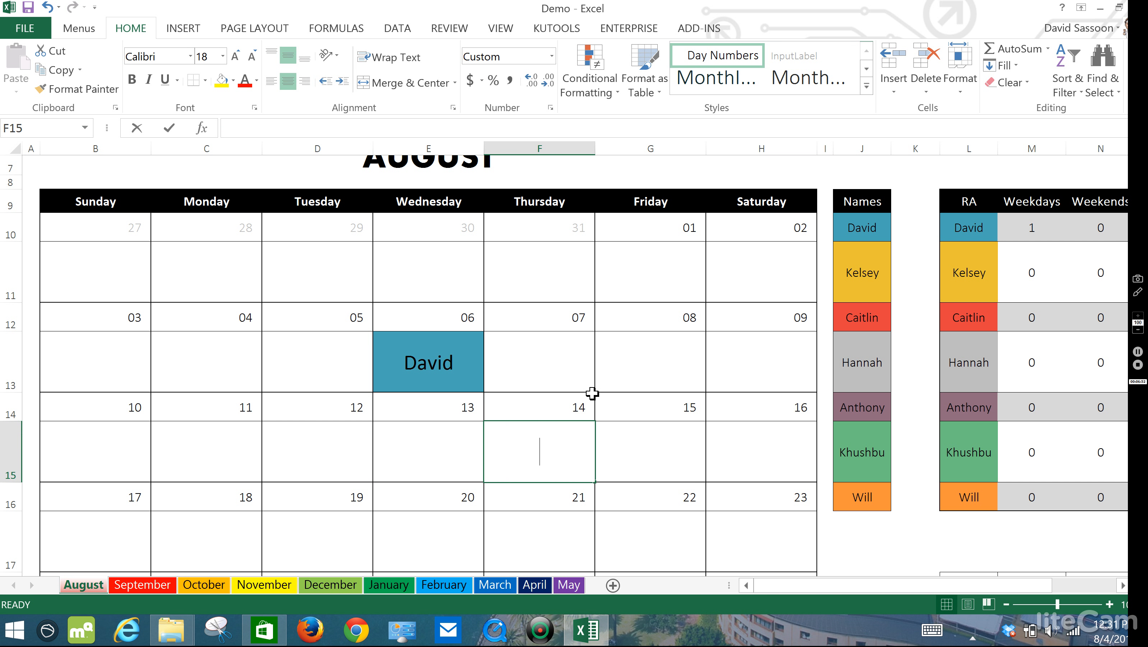
{"action": "type", "text": "hannah"}
{"action": "key", "text": "Return"}
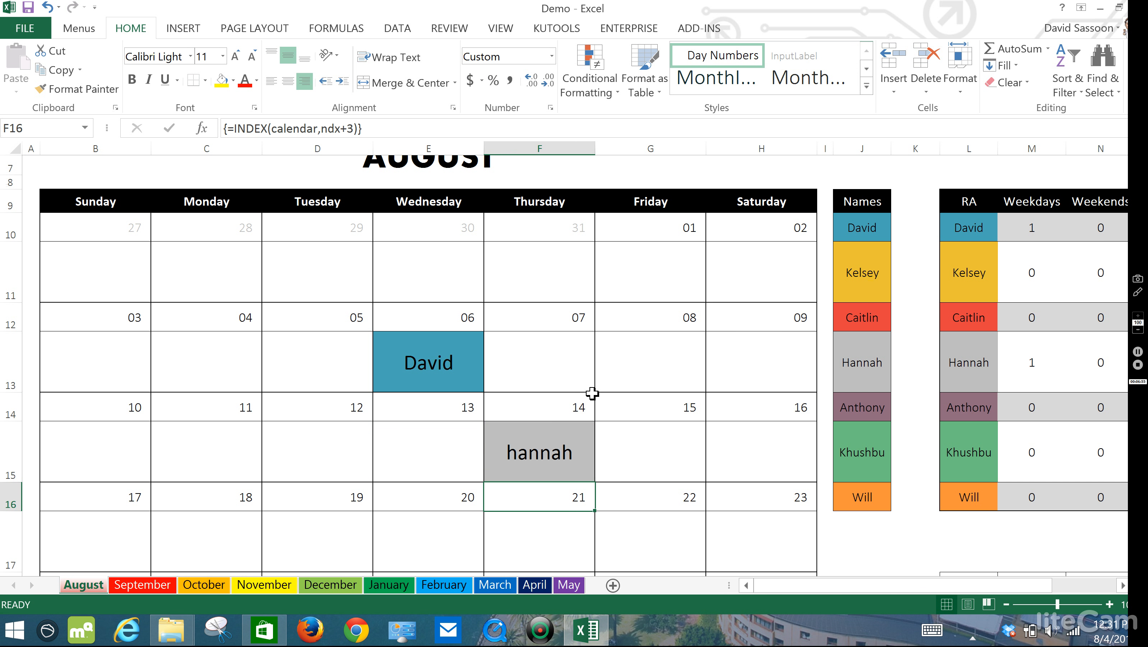
Clear the duty entries for 14 August (F15) and 06 August (E13).
{"action": "key", "text": "Up"}
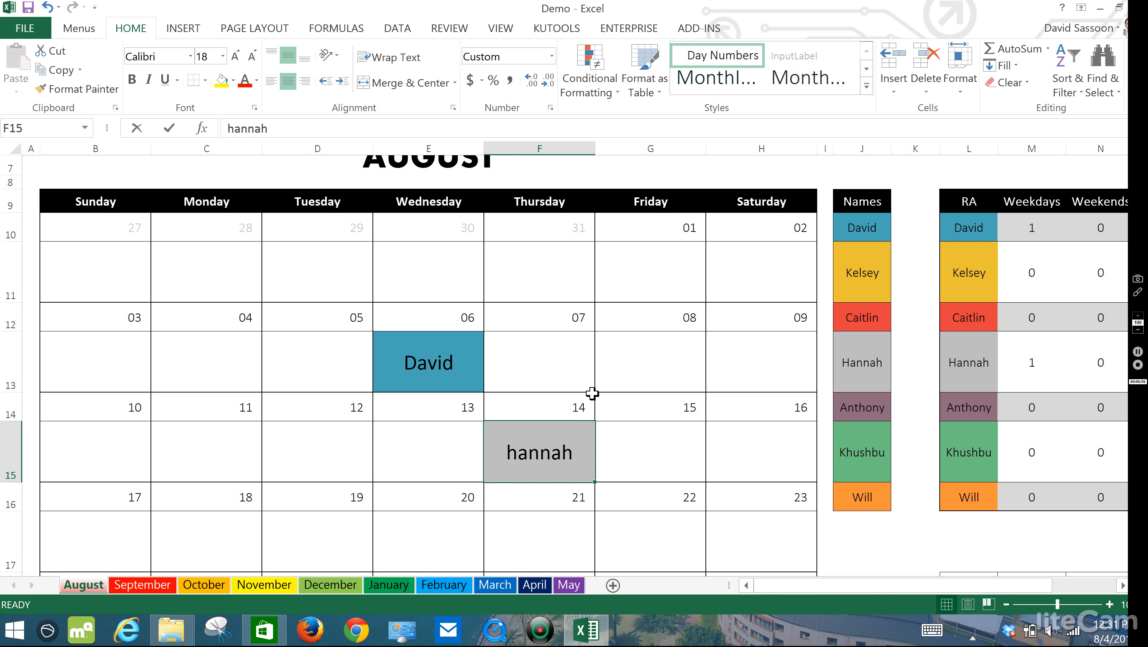
{"action": "key", "text": "Delete"}
{"action": "key", "text": "Left"}
{"action": "key", "text": "Up"}
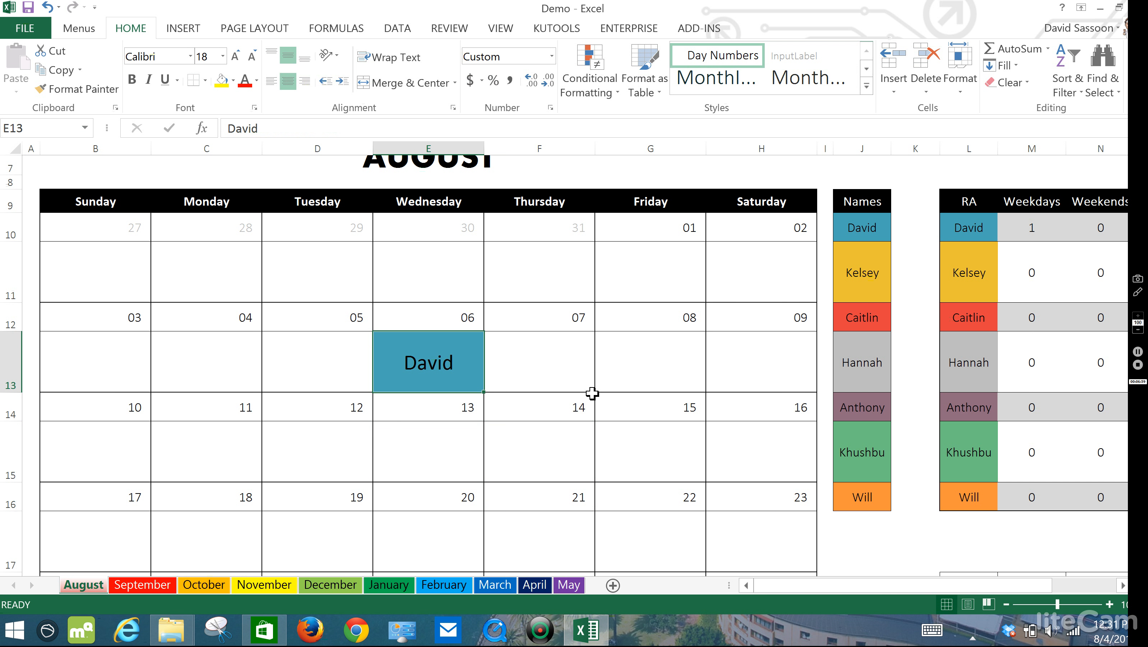
{"action": "key", "text": "Delete"}
{"action": "key", "text": "Down"}
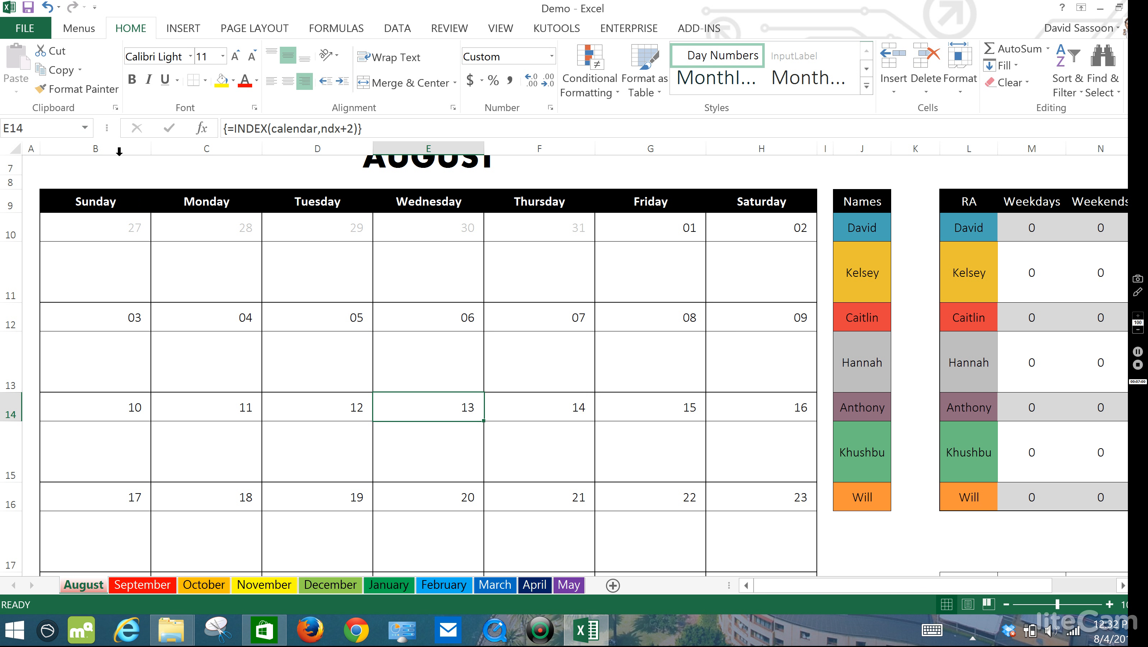
Copy the August range B9:O21, covering the calendar, the Names list and the duty count tables.
{"action": "left_click", "coordinate": [74, 199]}
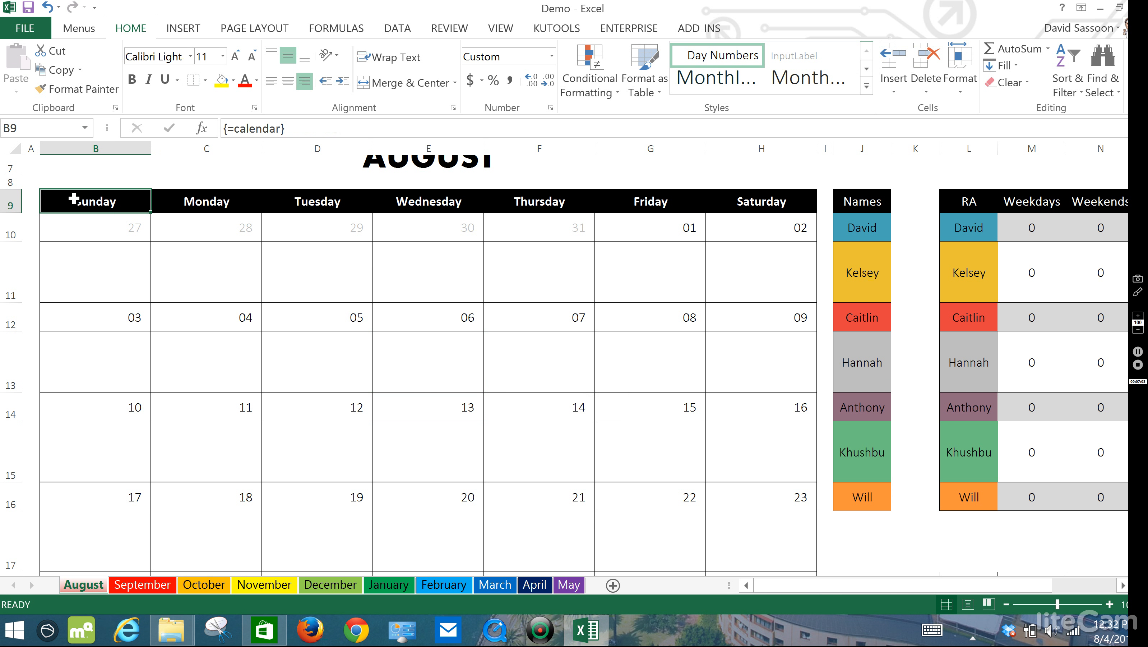
{"action": "left_click_drag", "start_coordinate": [72, 199], "coordinate": [926, 493]}
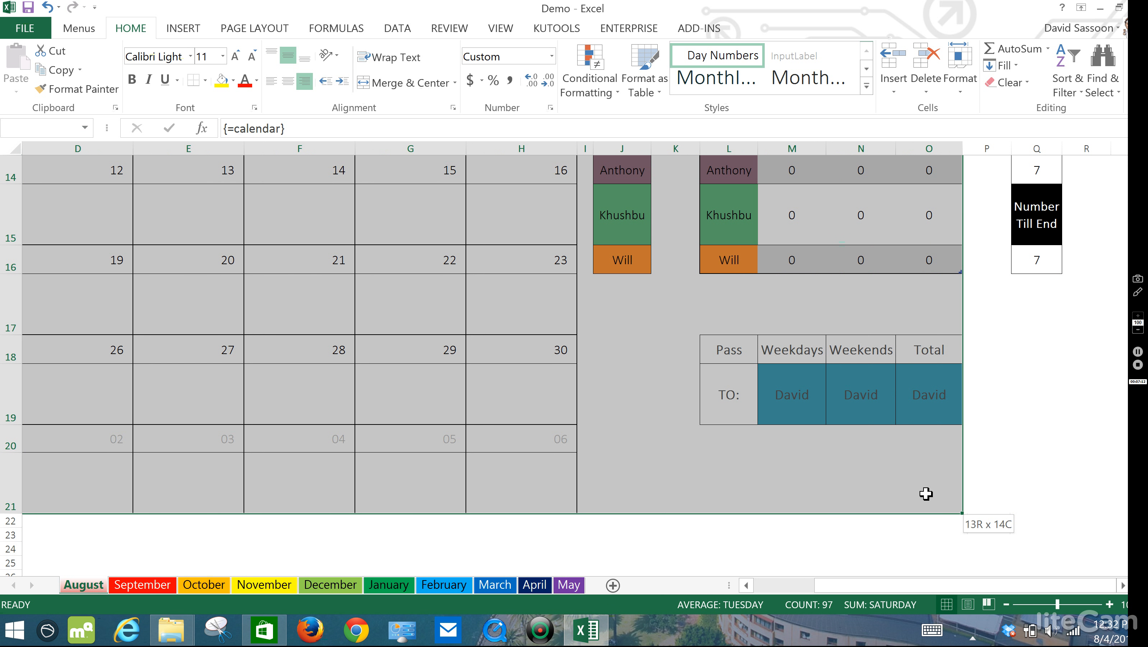
{"action": "left_click_drag", "start_coordinate": [926, 493], "coordinate": [926, 493]}
{"action": "right_click", "coordinate": [930, 482]}
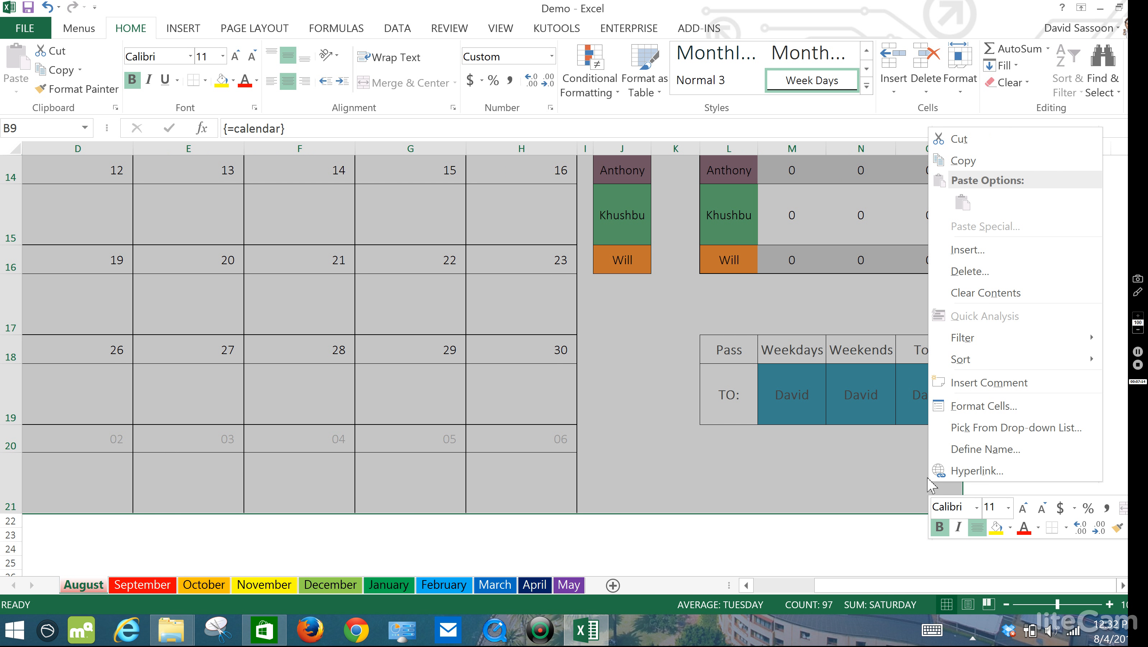
{"action": "left_click", "coordinate": [980, 166]}
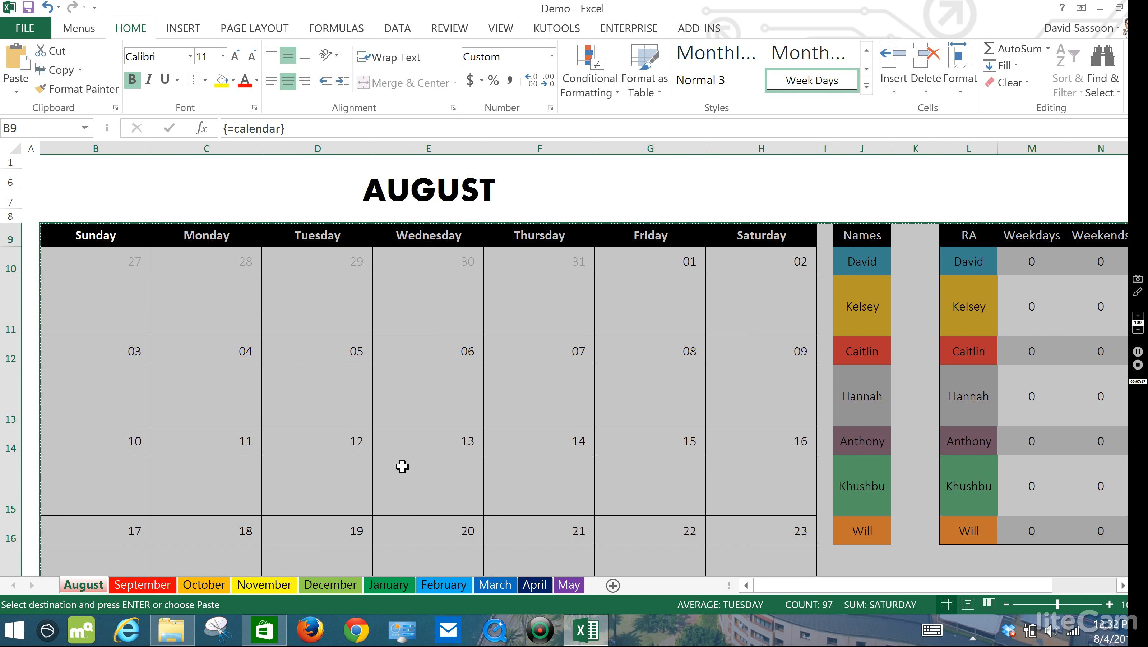
Paste only the copied formatting onto the September sheet from cell B9, using the existing version of the name MonthToDisplayNumber.
{"action": "left_click", "coordinate": [142, 588]}
{"action": "left_click", "coordinate": [143, 589]}
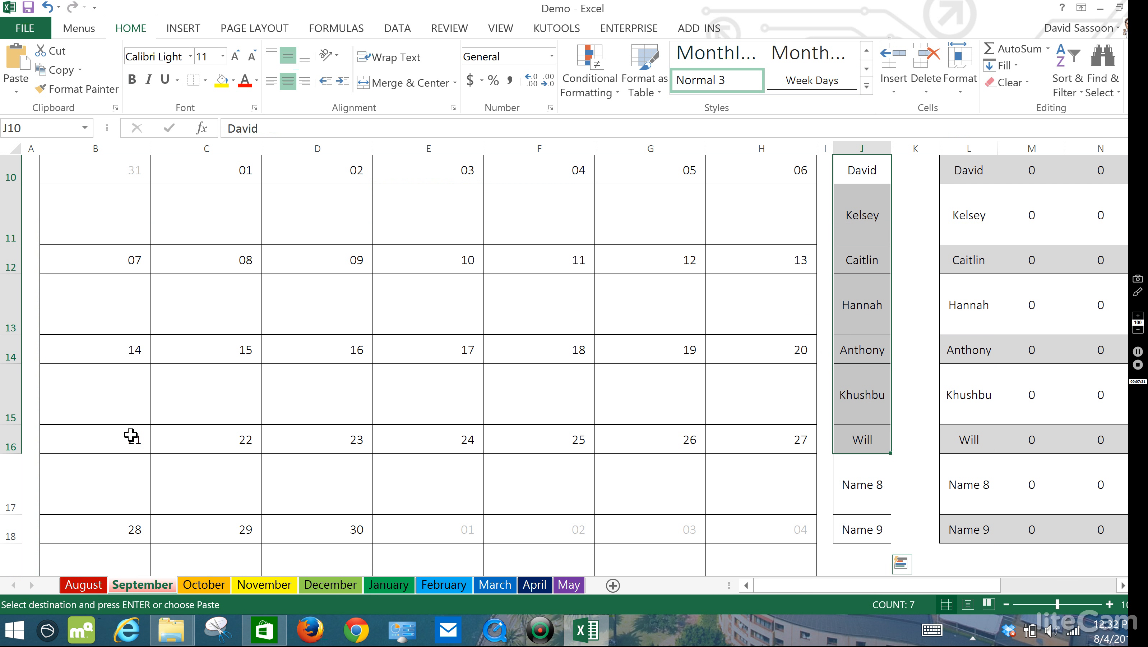
{"action": "scroll", "coordinate": [129, 434], "scroll_direction": "up", "scroll_amount": 3}
{"action": "left_click", "coordinate": [122, 337]}
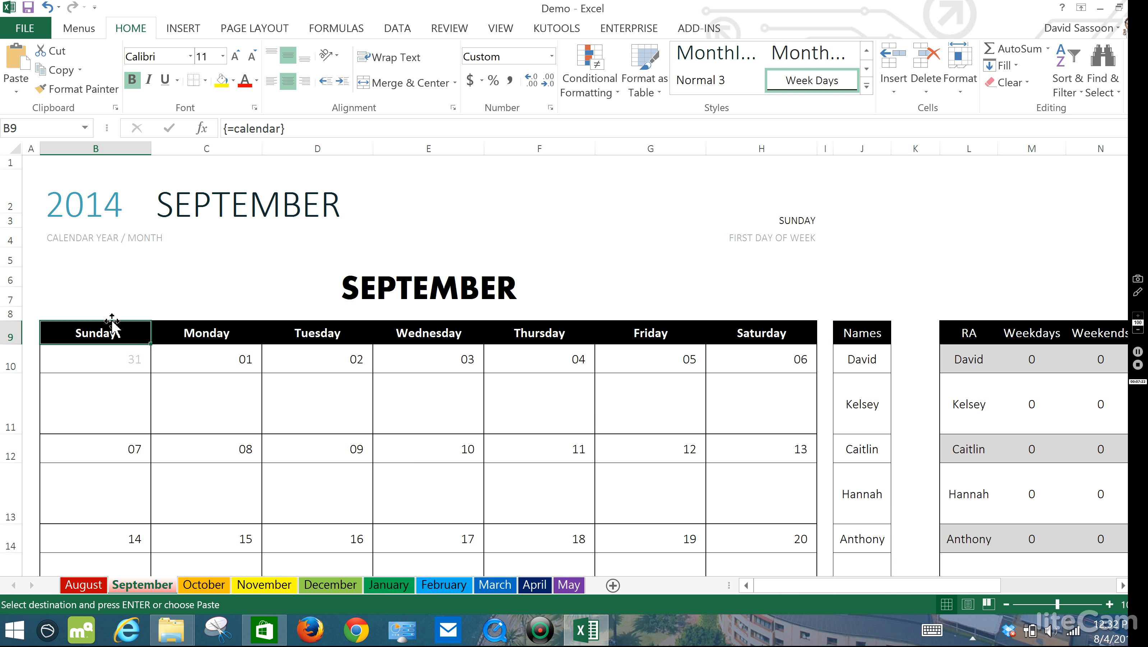
{"action": "right_click", "coordinate": [101, 336]}
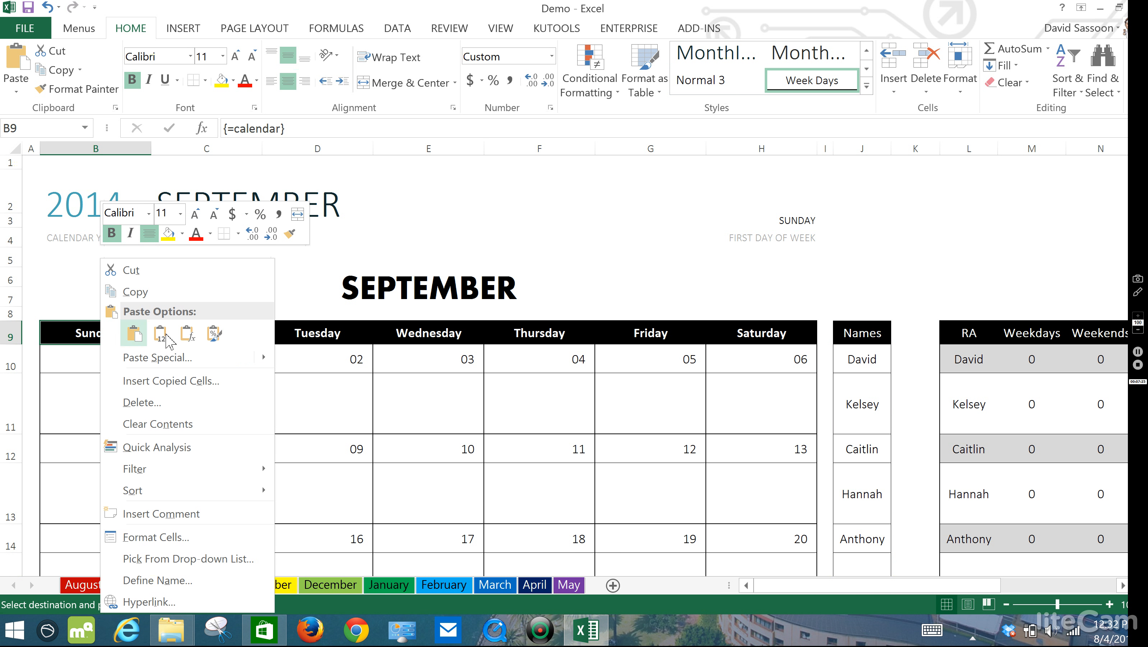
{"action": "left_click", "coordinate": [213, 337]}
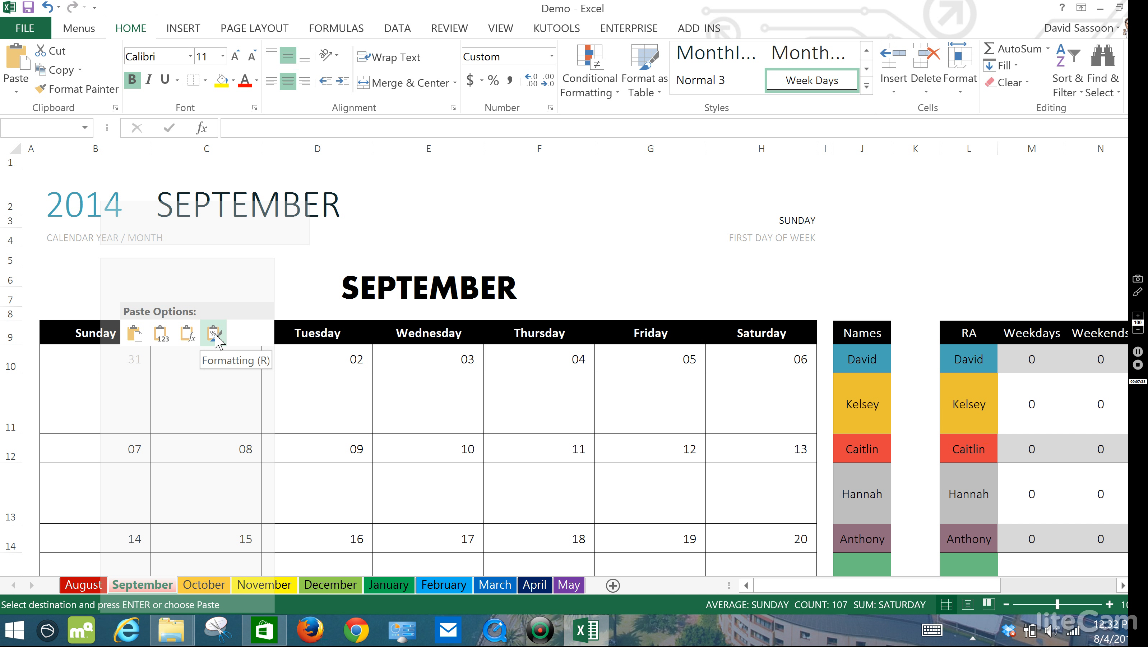
{"action": "left_click", "coordinate": [214, 336]}
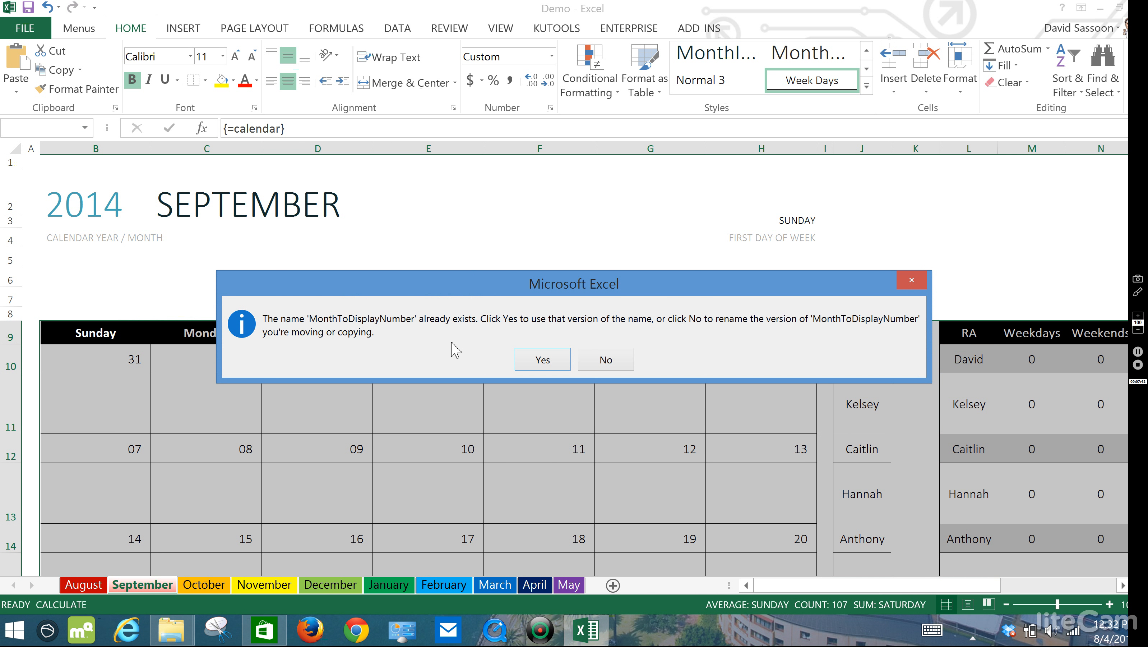
{"action": "left_click", "coordinate": [554, 359]}
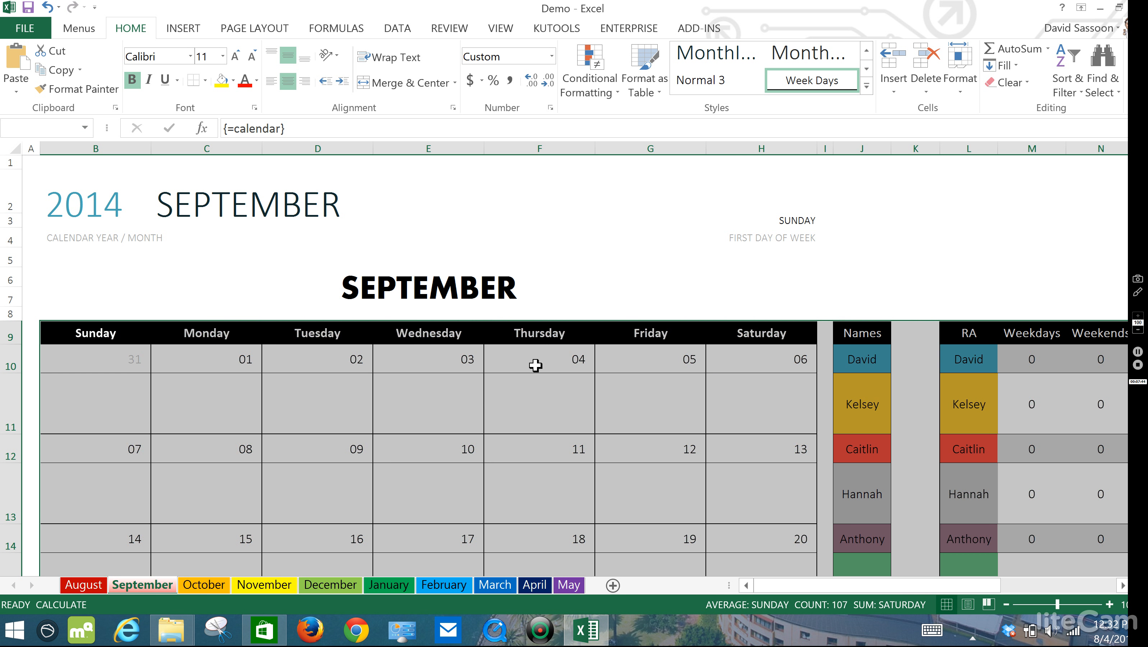
Paste only the August formatting onto the October sheet at cell B9, using the existing MonthToDisplayNumber name.
{"action": "left_click", "coordinate": [200, 585]}
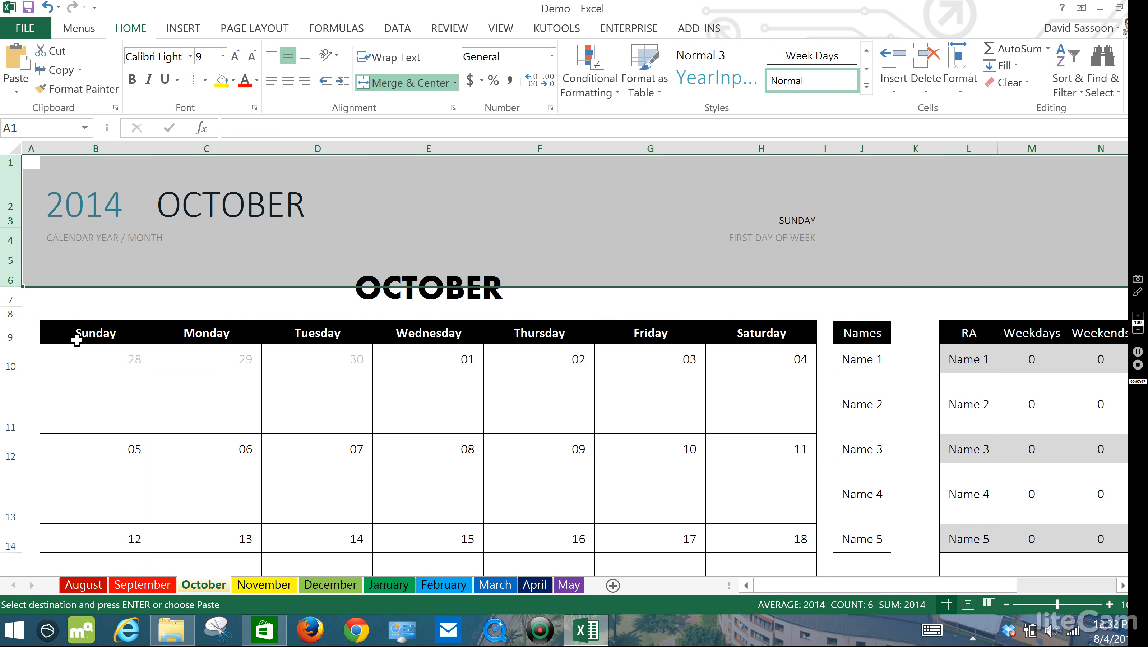
{"action": "left_click", "coordinate": [85, 335]}
{"action": "right_click", "coordinate": [83, 337]}
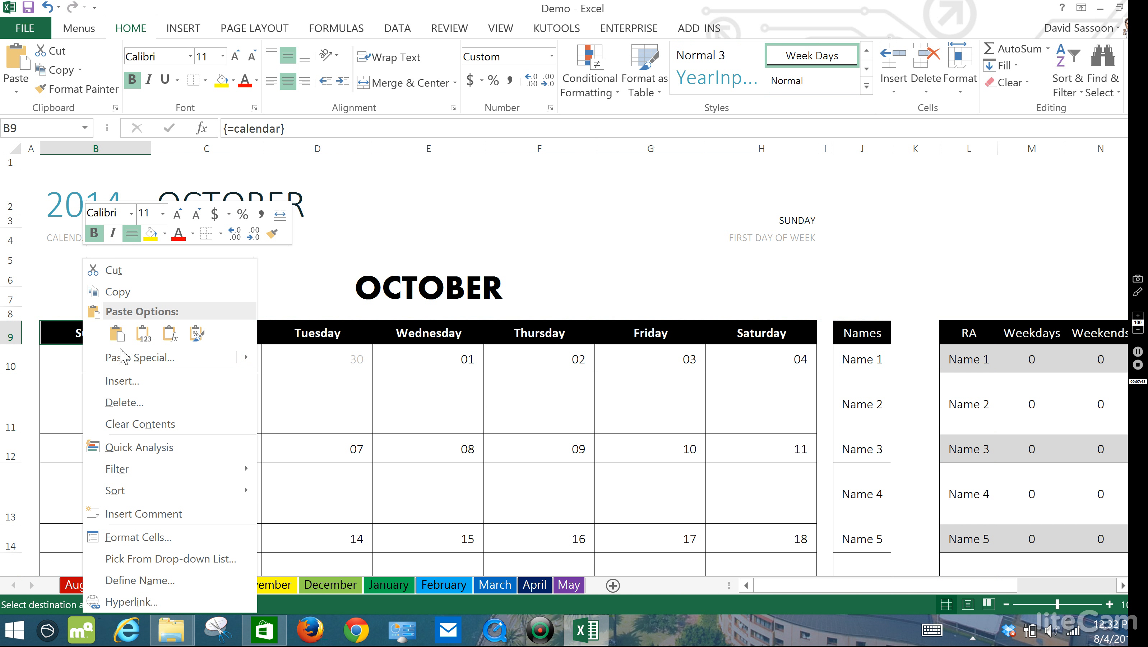
{"action": "left_click", "coordinate": [198, 335]}
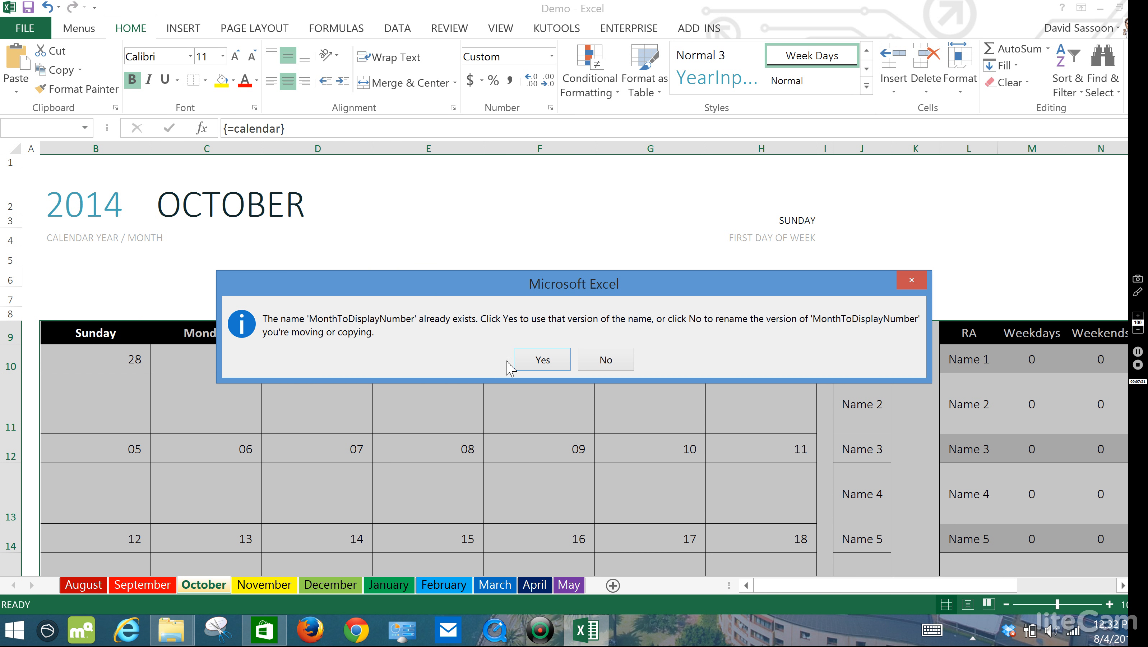
{"action": "left_click", "coordinate": [542, 360]}
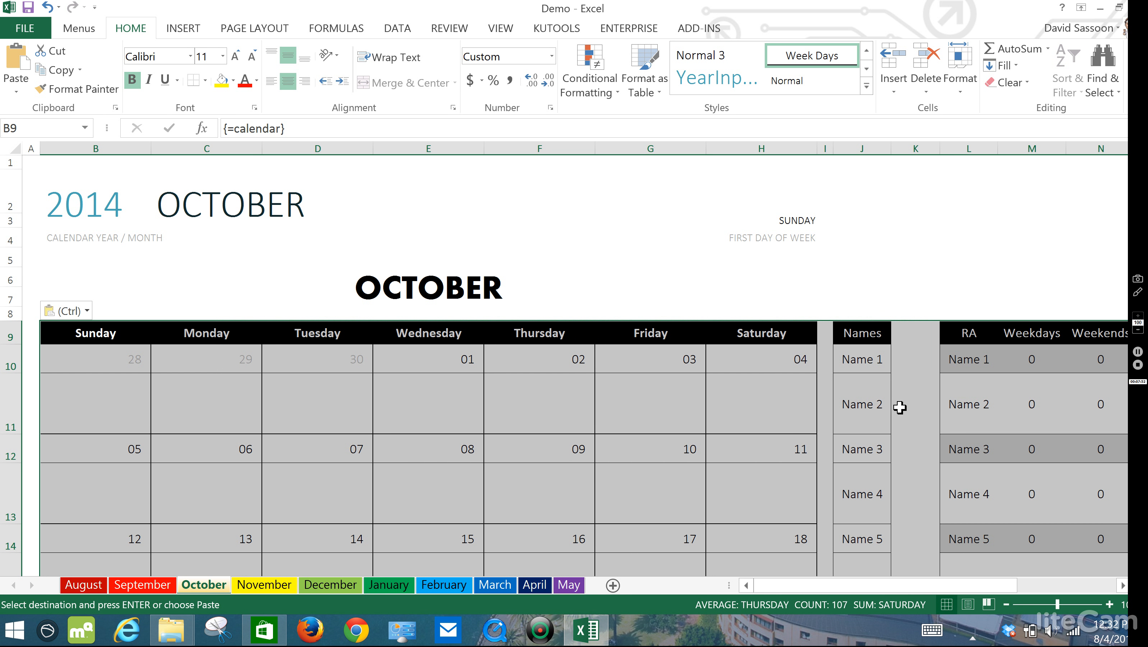
Replace Name 1 in October's Names list (J10) with the first person's name.
{"action": "left_click", "coordinate": [860, 396]}
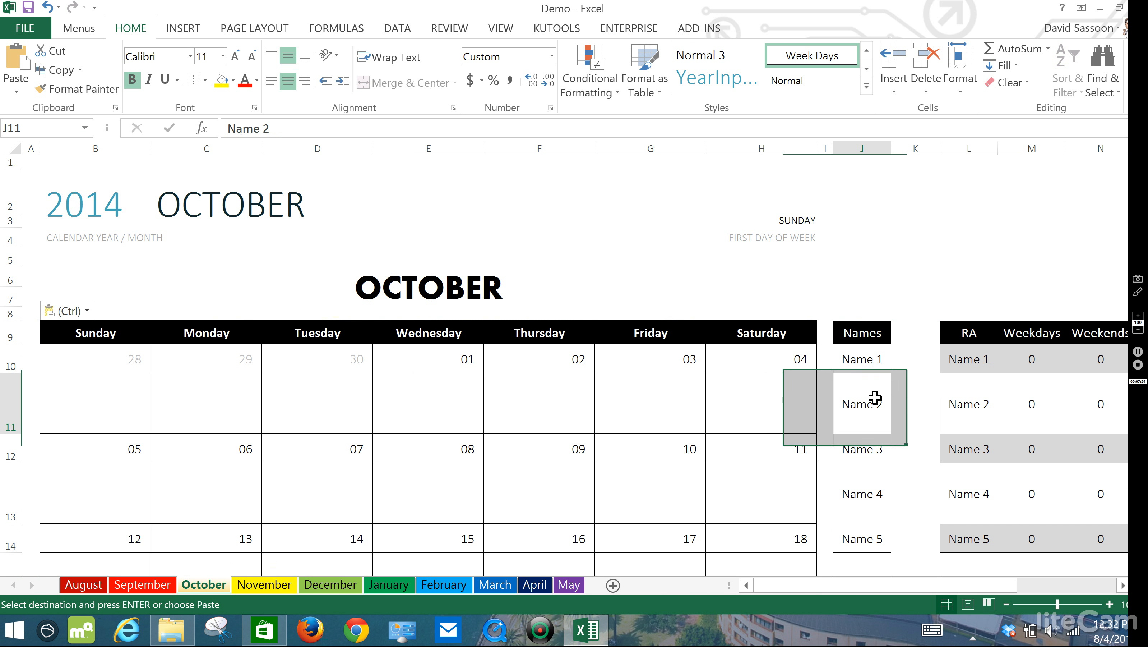
{"action": "left_click", "coordinate": [867, 364]}
{"action": "type", "text": "David"}
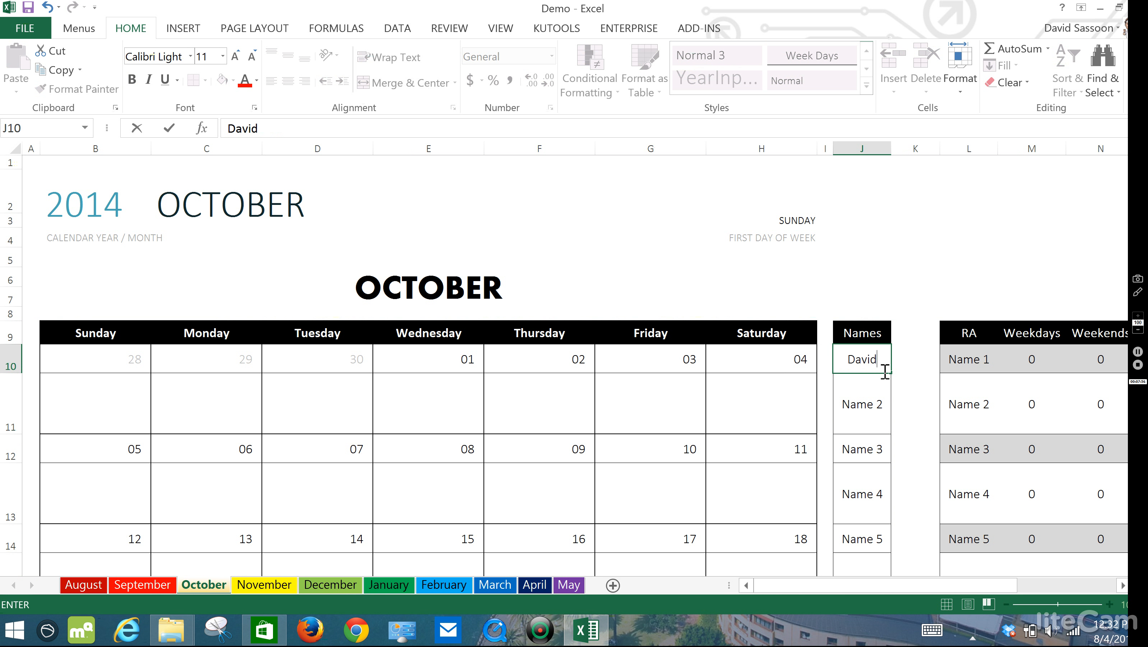
{"action": "key", "text": "Return"}
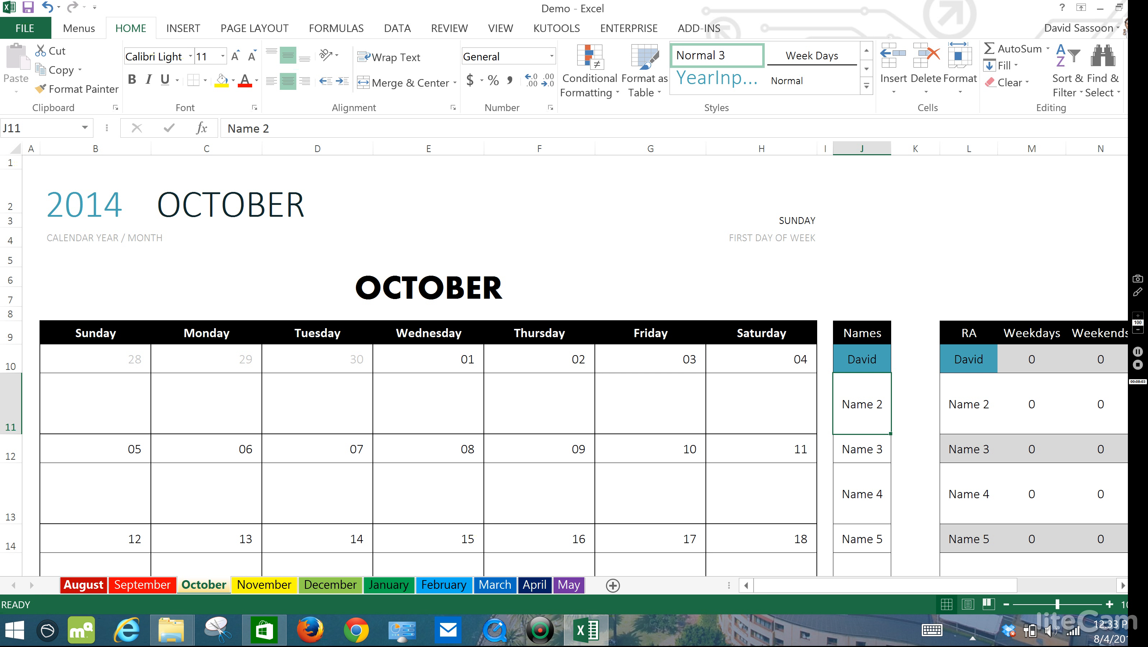
On the August sheet, examine which calendar columns the Weekdays (M10) and Weekends (N10) count formulas cover.
{"action": "left_click", "coordinate": [77, 581]}
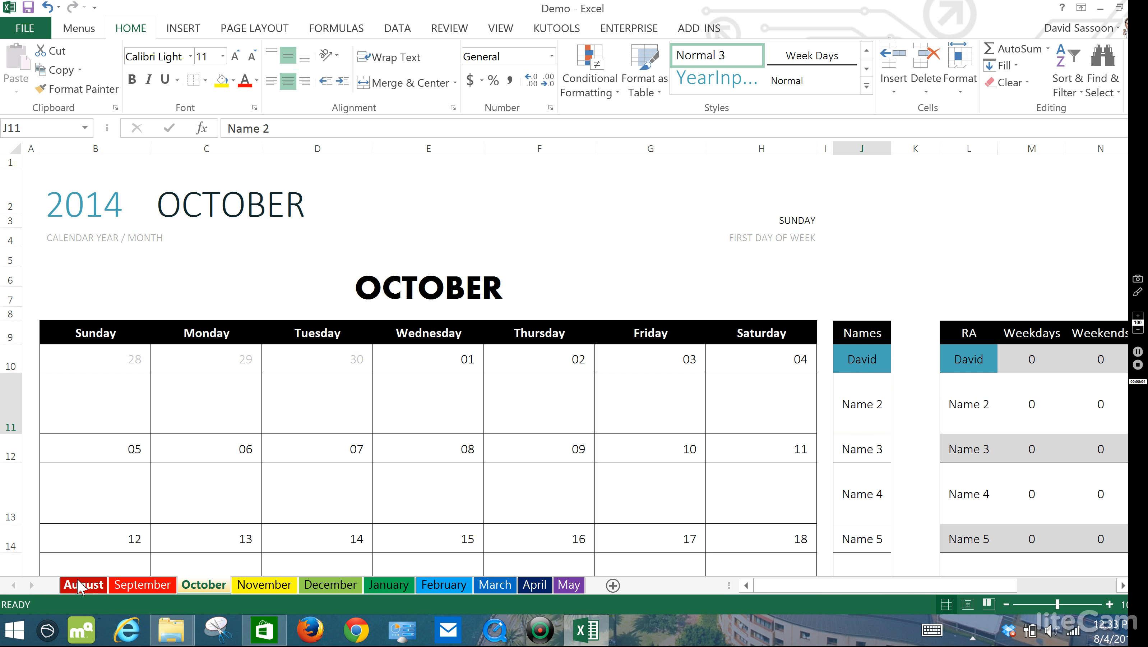
{"action": "left_click", "coordinate": [710, 317]}
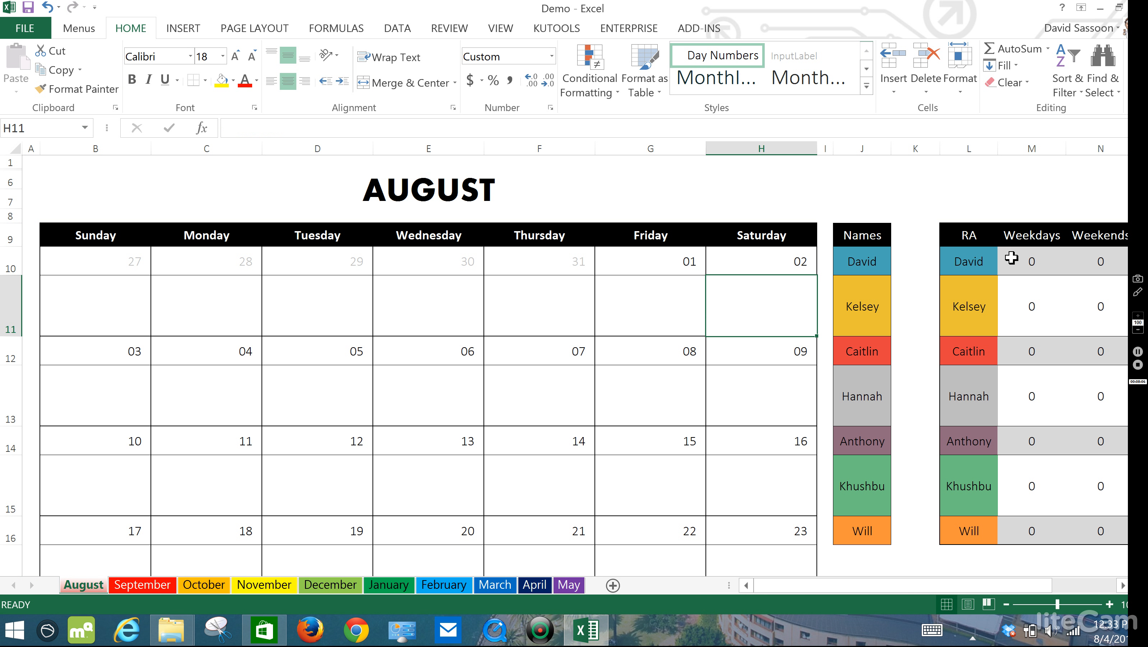
{"action": "left_click", "coordinate": [1032, 254]}
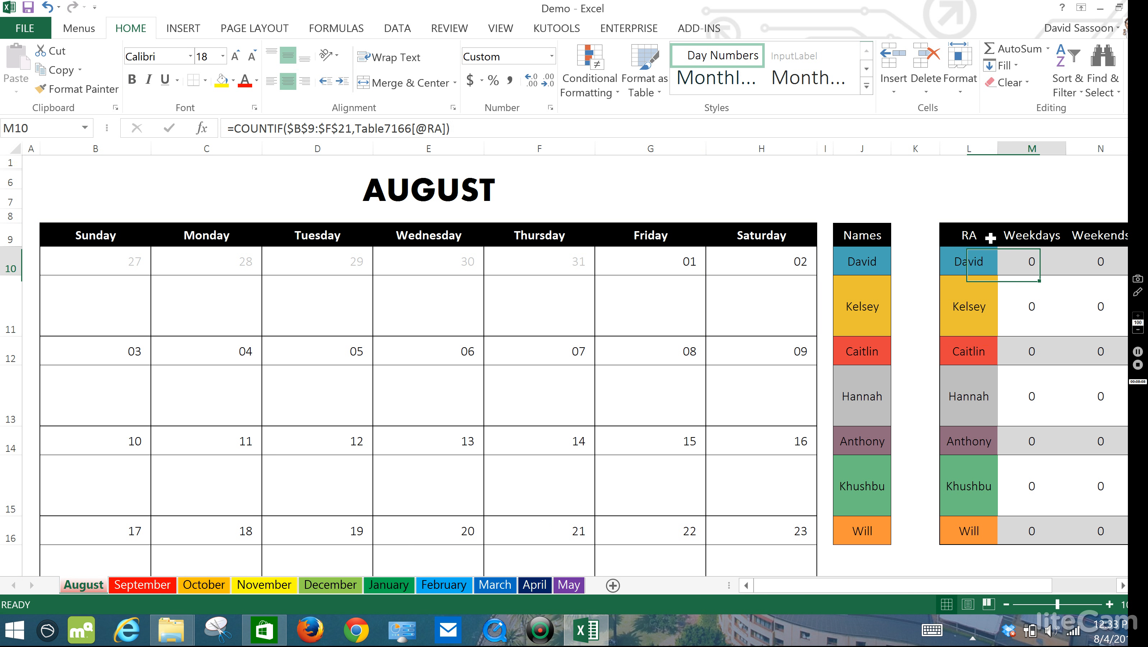
{"action": "left_click", "coordinate": [470, 129]}
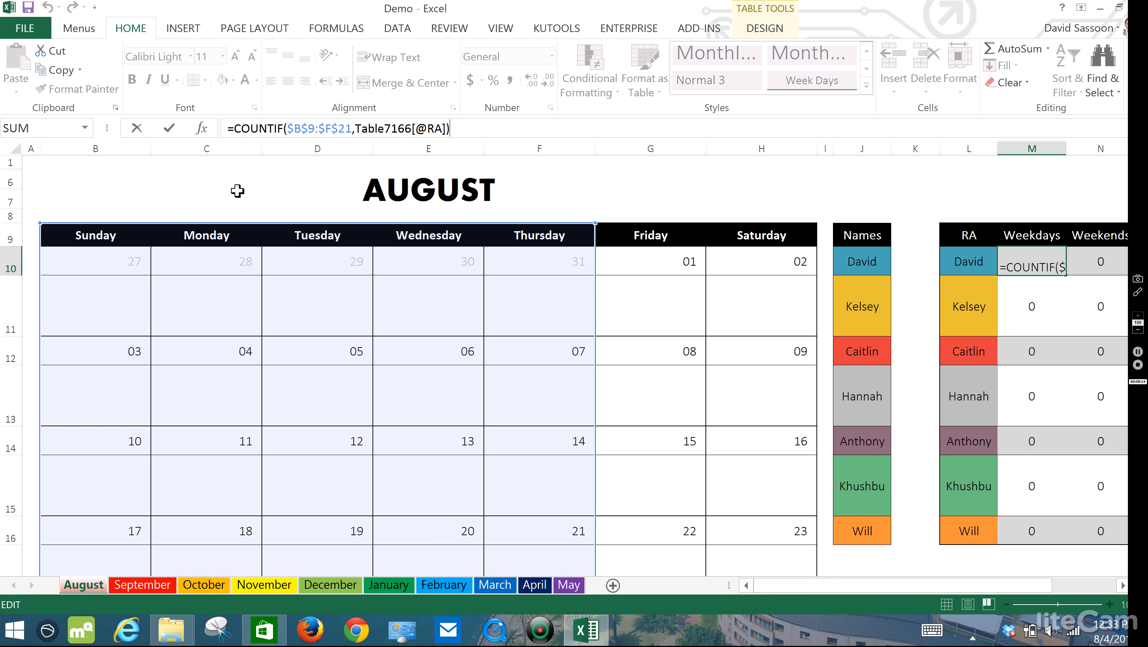
{"action": "left_click", "coordinate": [1113, 260]}
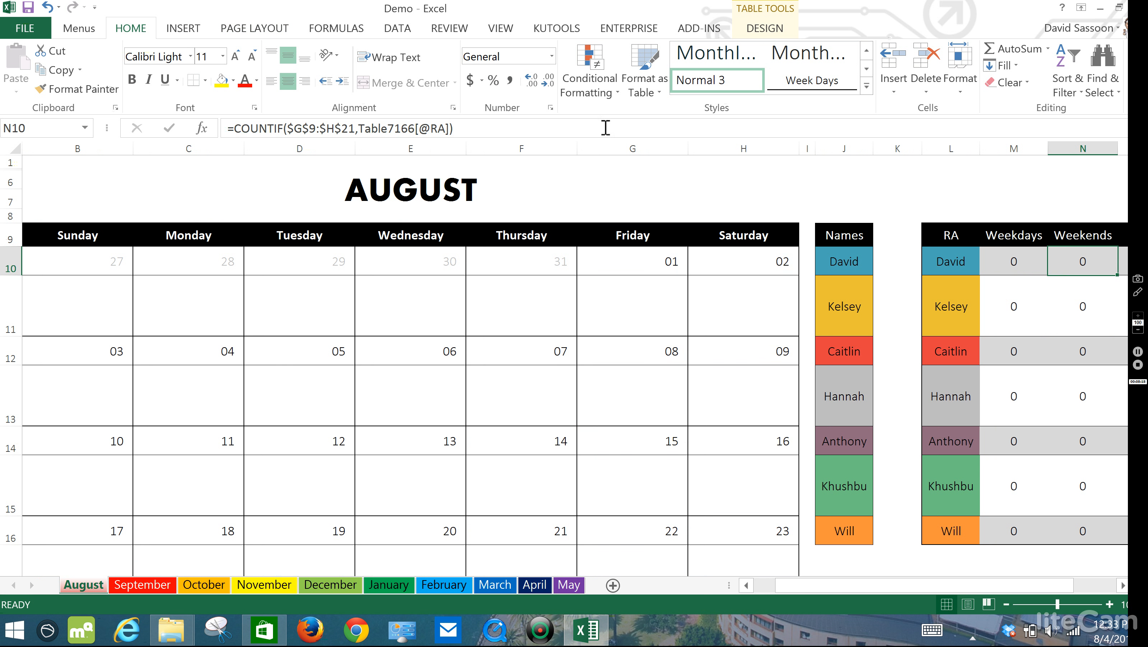
{"action": "left_click", "coordinate": [525, 132]}
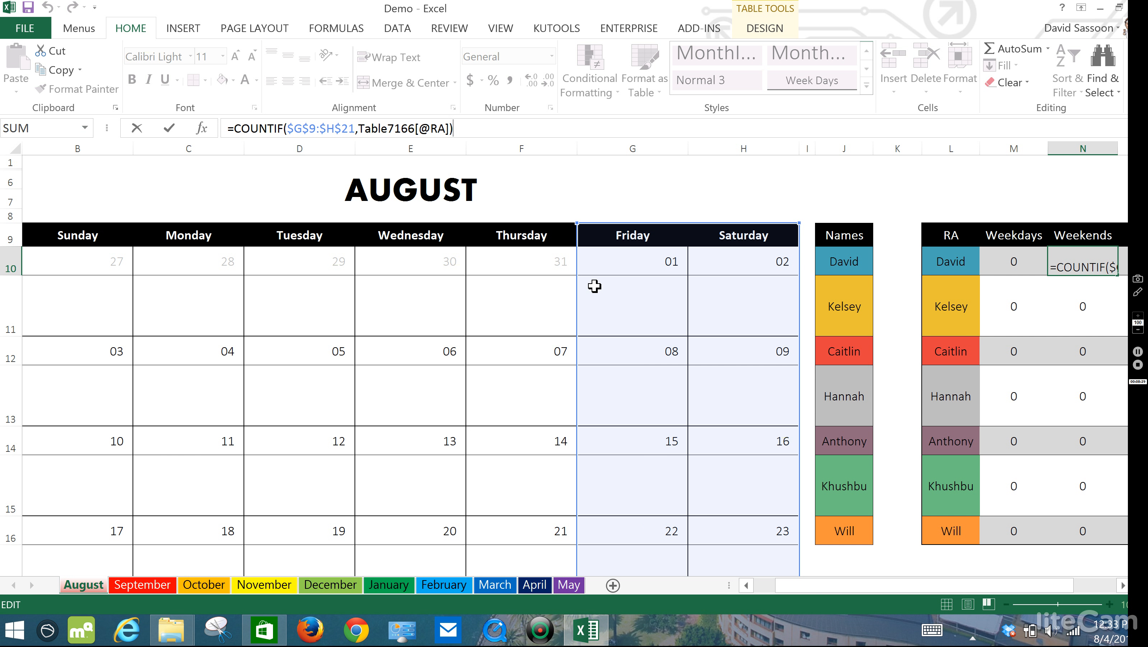
{"action": "left_click", "coordinate": [528, 294]}
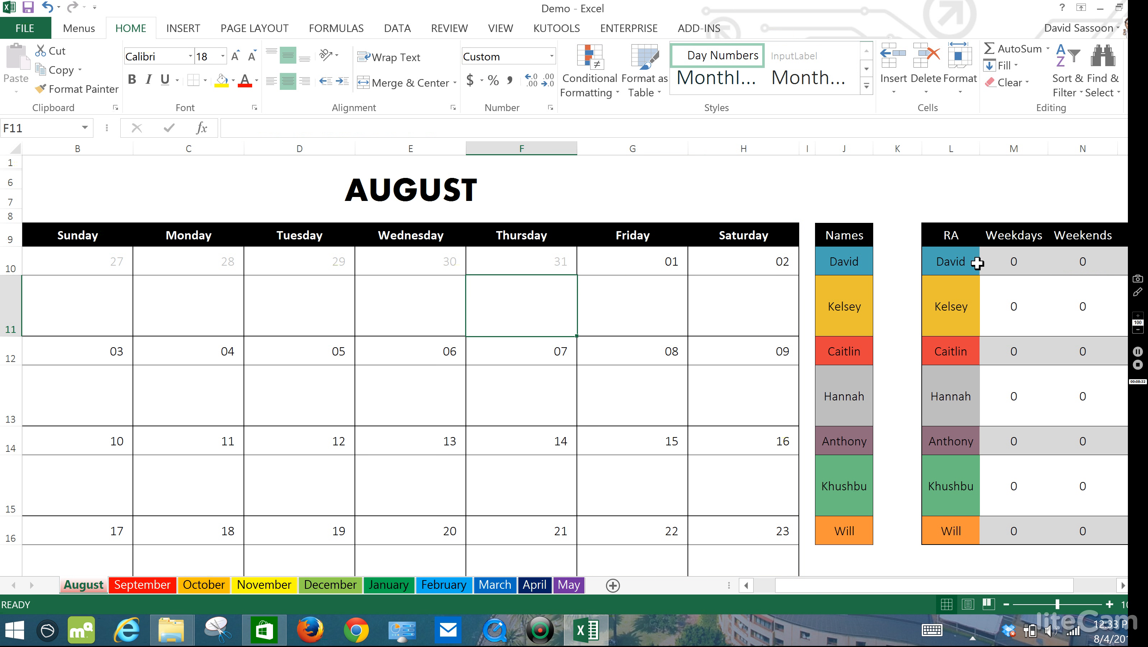
Shrink the calendar range in the August Weekdays COUNTIF formula in M10 to $B$9:$E$21, covering Sunday to Wednesday.
{"action": "left_click", "coordinate": [1014, 267]}
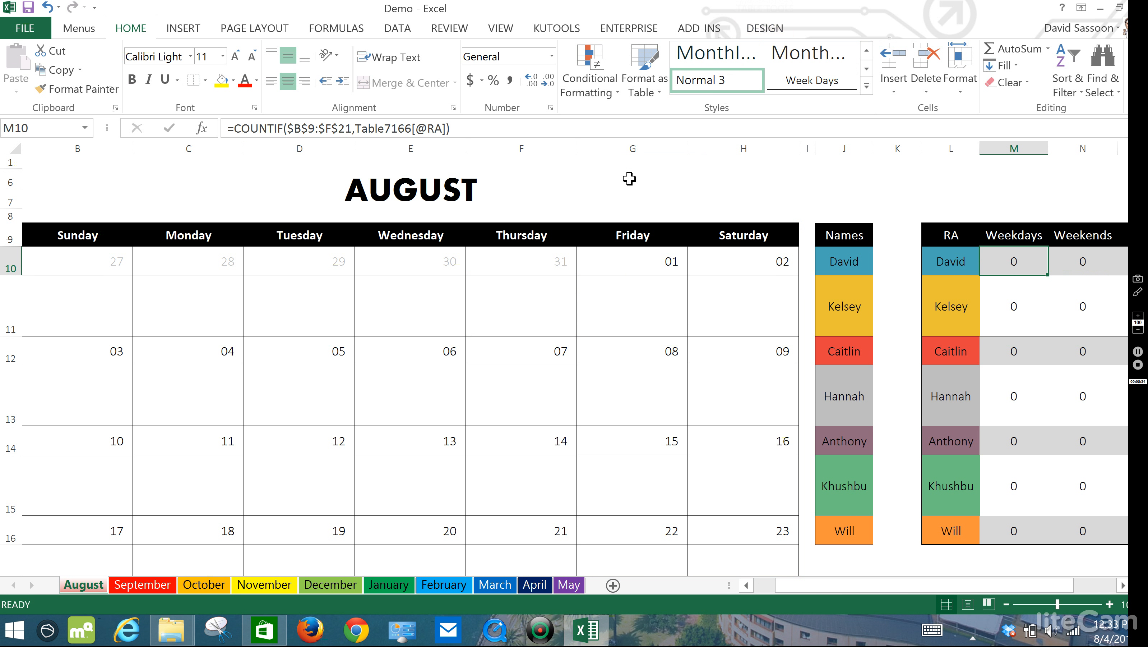
{"action": "left_click", "coordinate": [475, 124]}
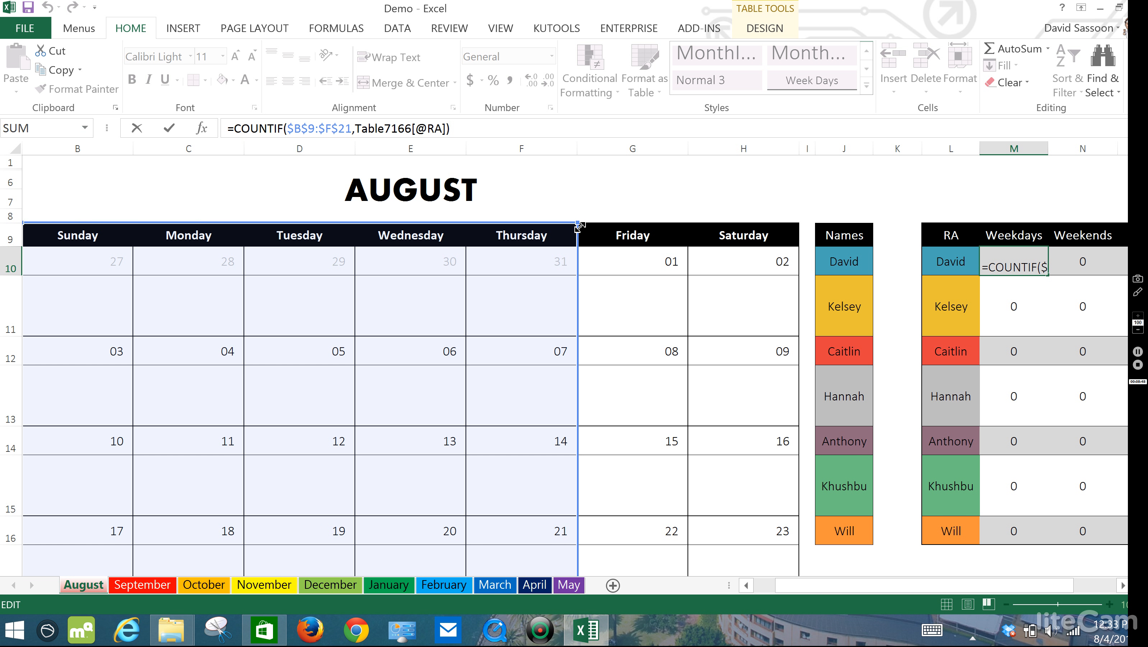
{"action": "left_click_drag", "start_coordinate": [580, 226], "coordinate": [459, 236]}
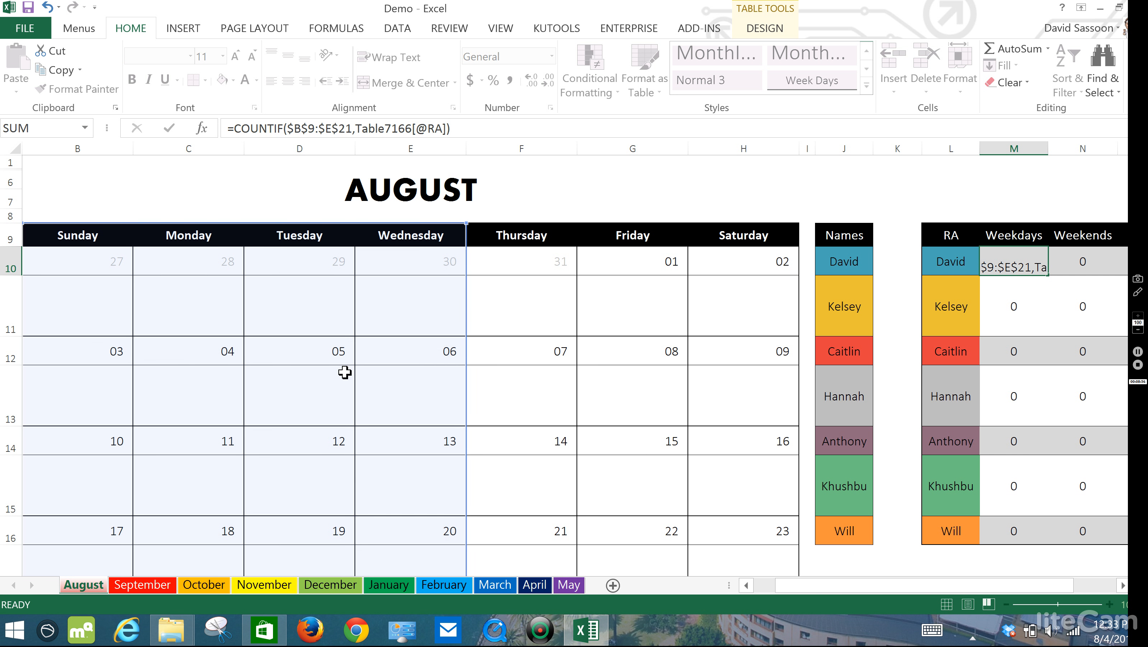
{"action": "key", "text": "Return"}
{"action": "key", "text": "Right"}
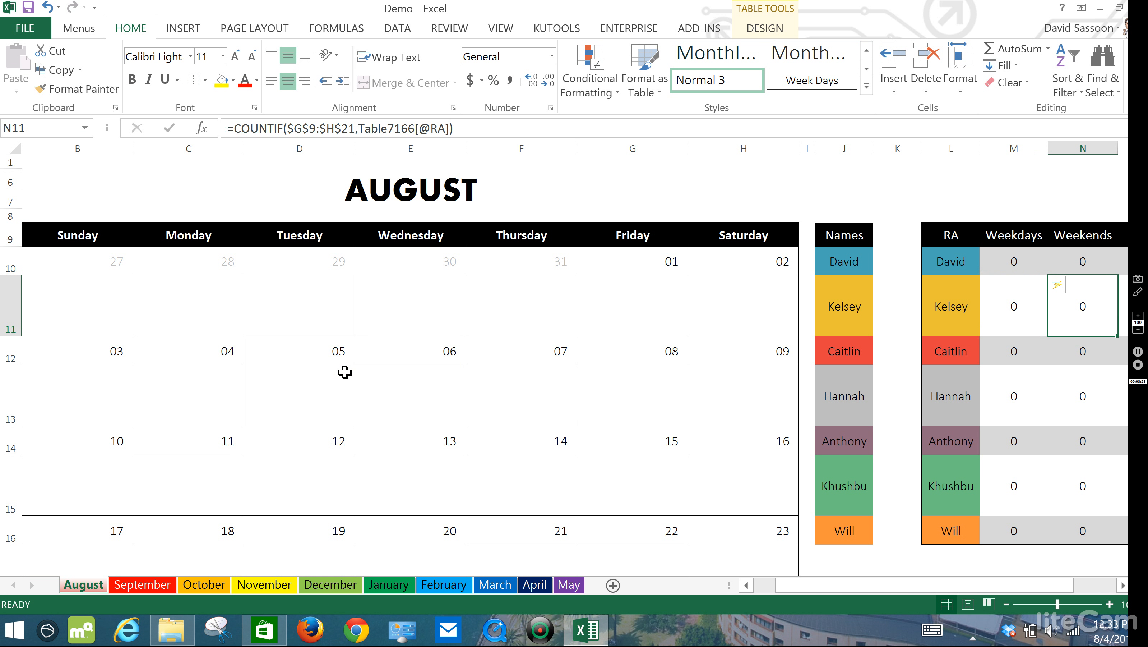
{"action": "key", "text": "Left"}
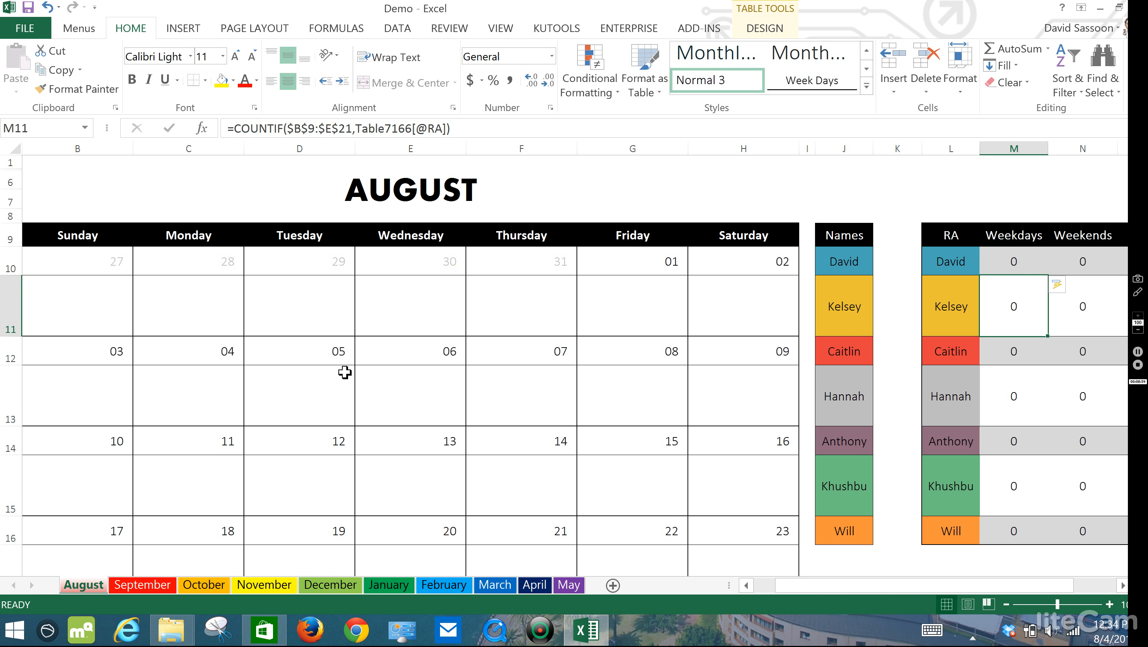
Extend the calendar range in the August Weekends COUNTIF formula in N10 to $F$9:$H$21, covering Thursday to Saturday.
{"action": "left_click", "coordinate": [1081, 267]}
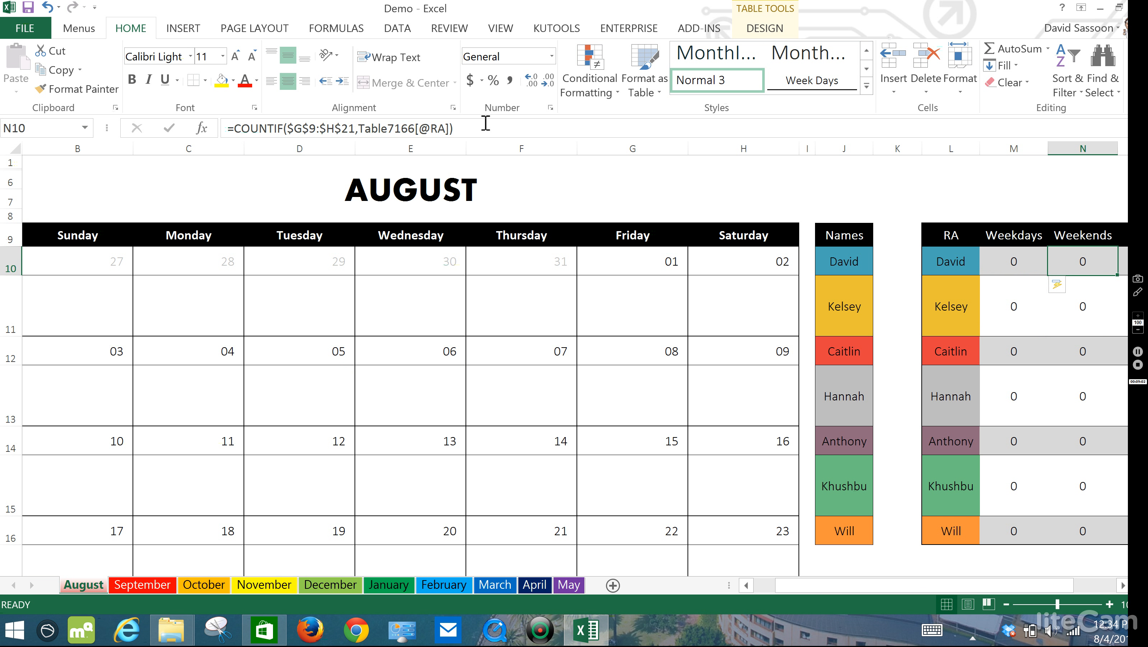
{"action": "left_click", "coordinate": [474, 129]}
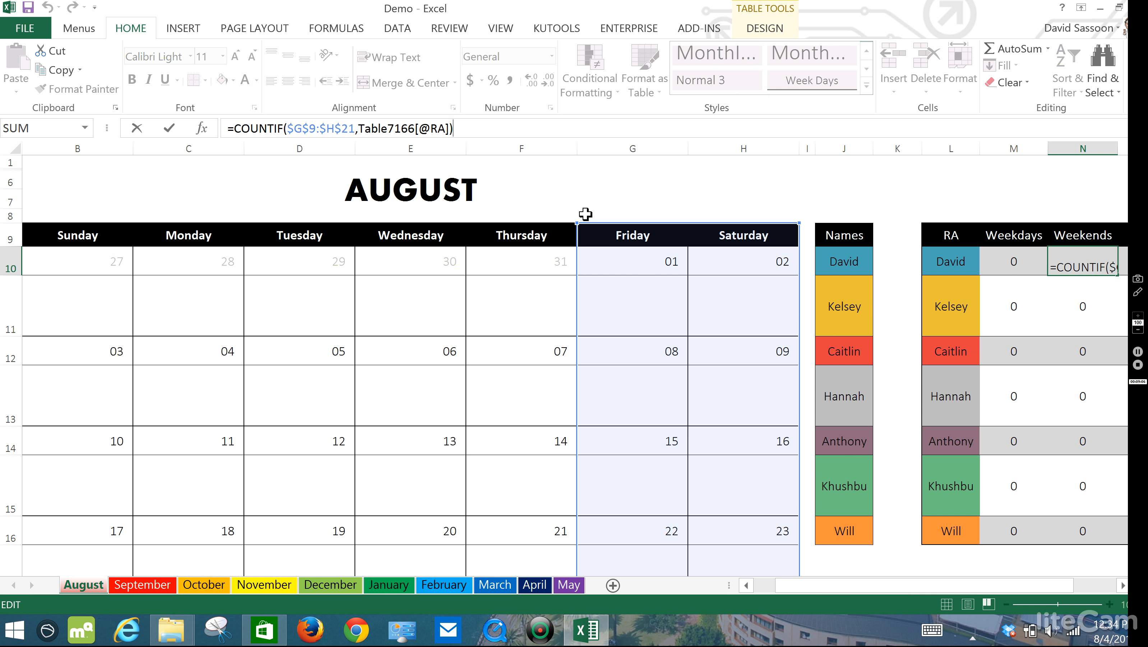
{"action": "left_click_drag", "start_coordinate": [570, 225], "coordinate": [494, 229]}
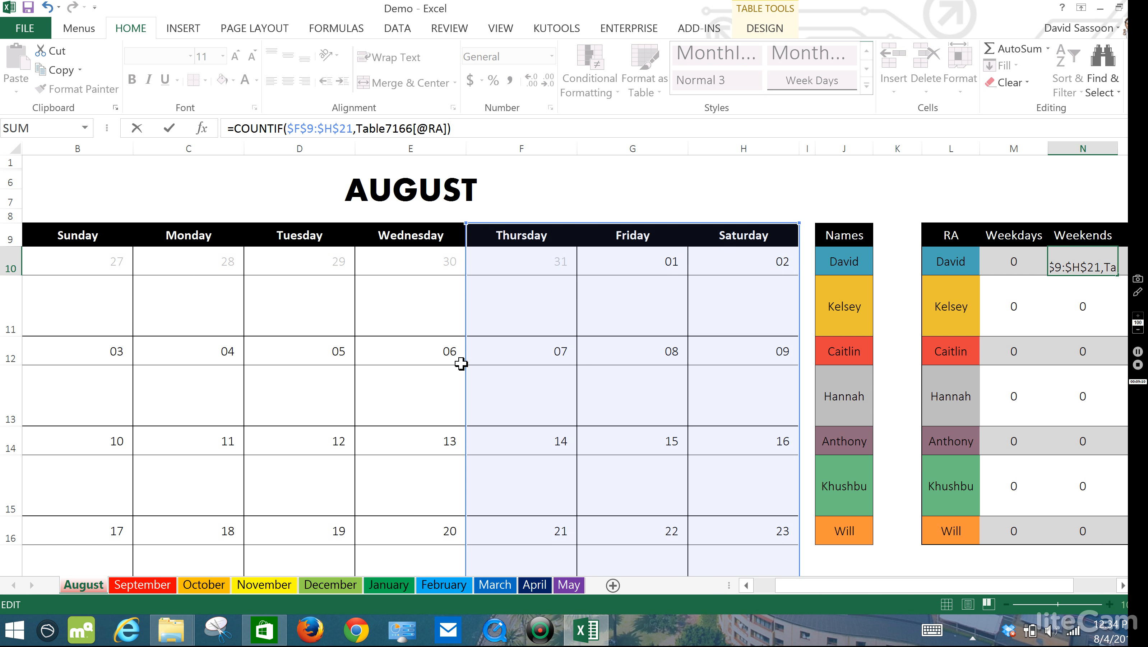
{"action": "key", "text": "Return"}
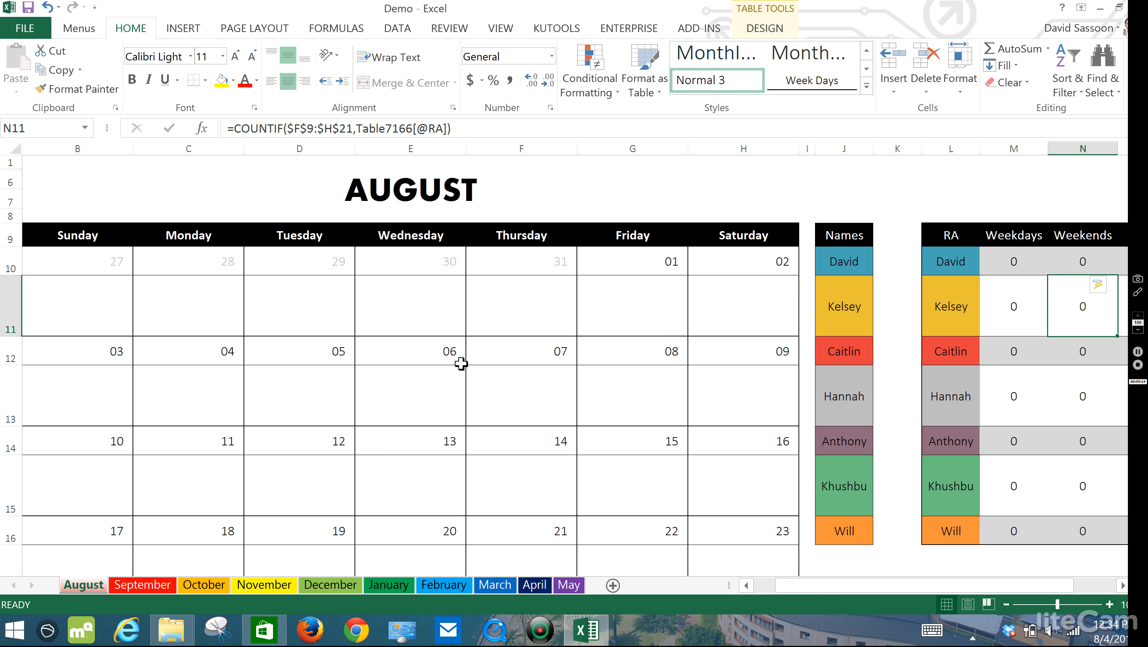
Assign the first person on the Names list to Wednesday, August 6 (E13) and the fourth person to Thursday, August 7 (F13).
{"action": "left_click", "coordinate": [414, 405]}
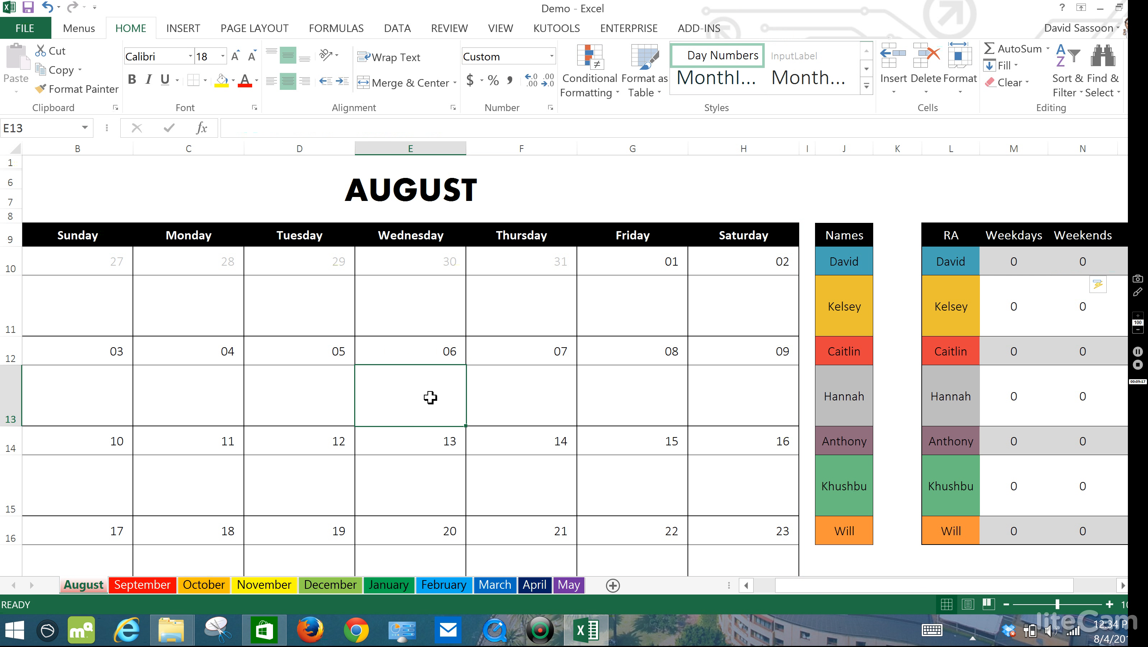
{"action": "type", "text": "David"}
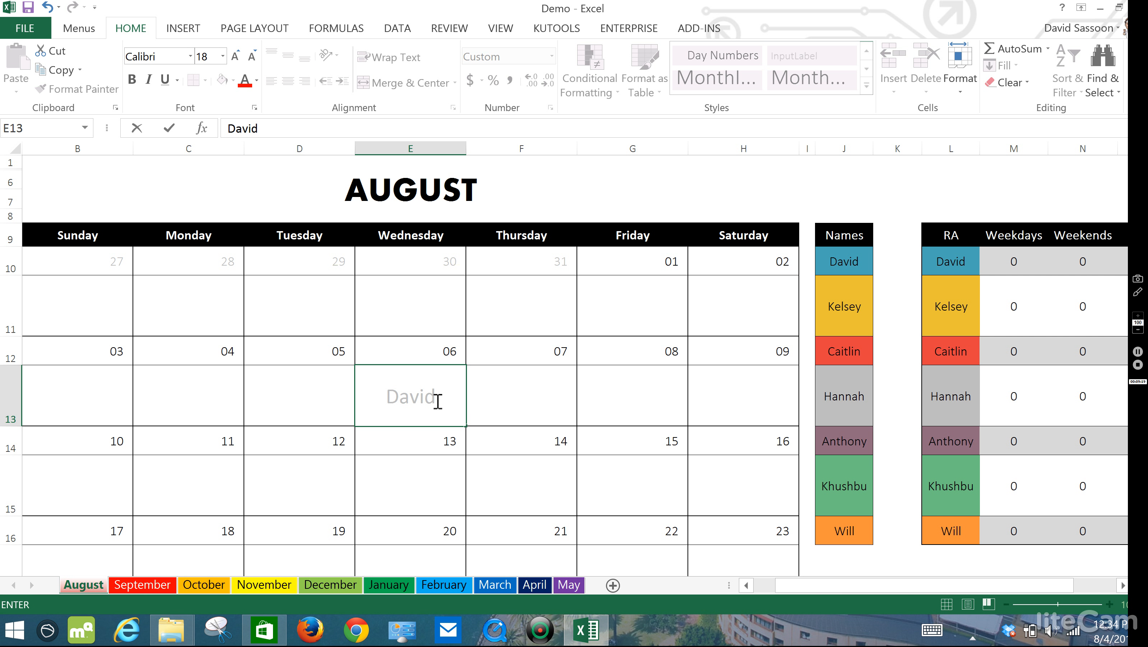
{"action": "key", "text": "Tab"}
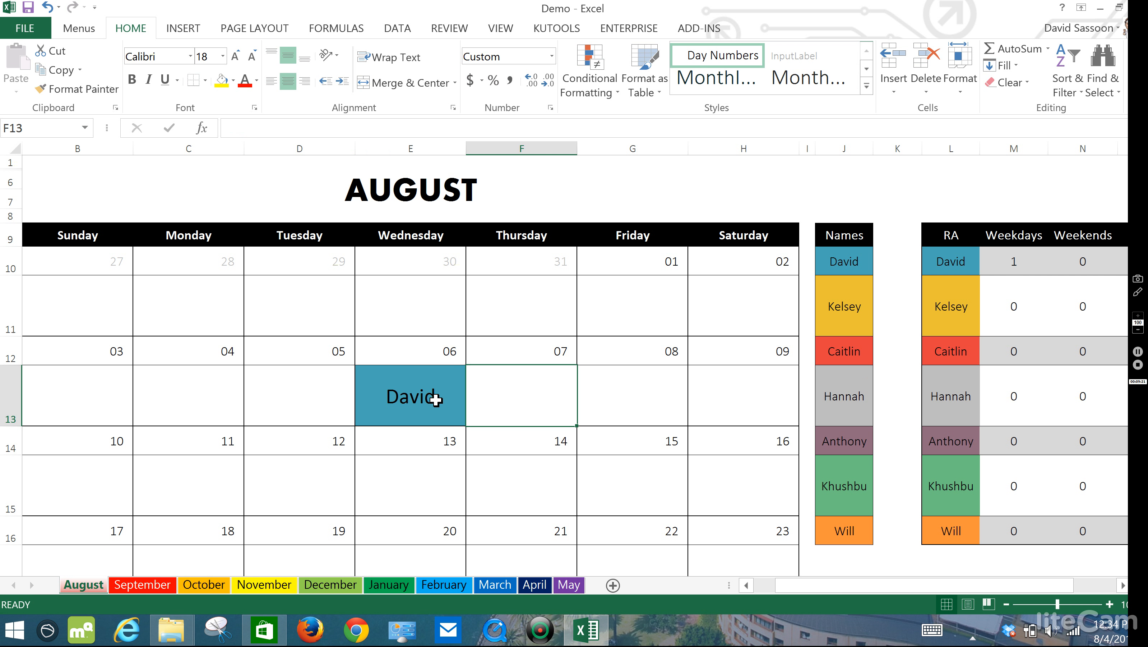
{"action": "type", "text": "Hannah"}
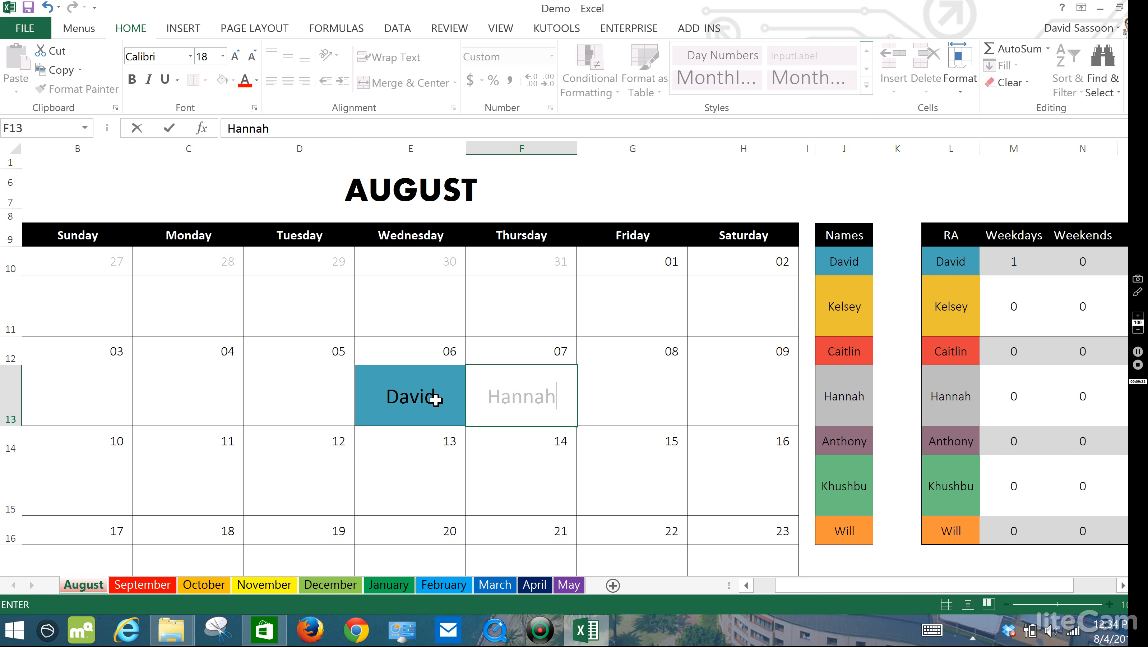
{"action": "key", "text": "Return"}
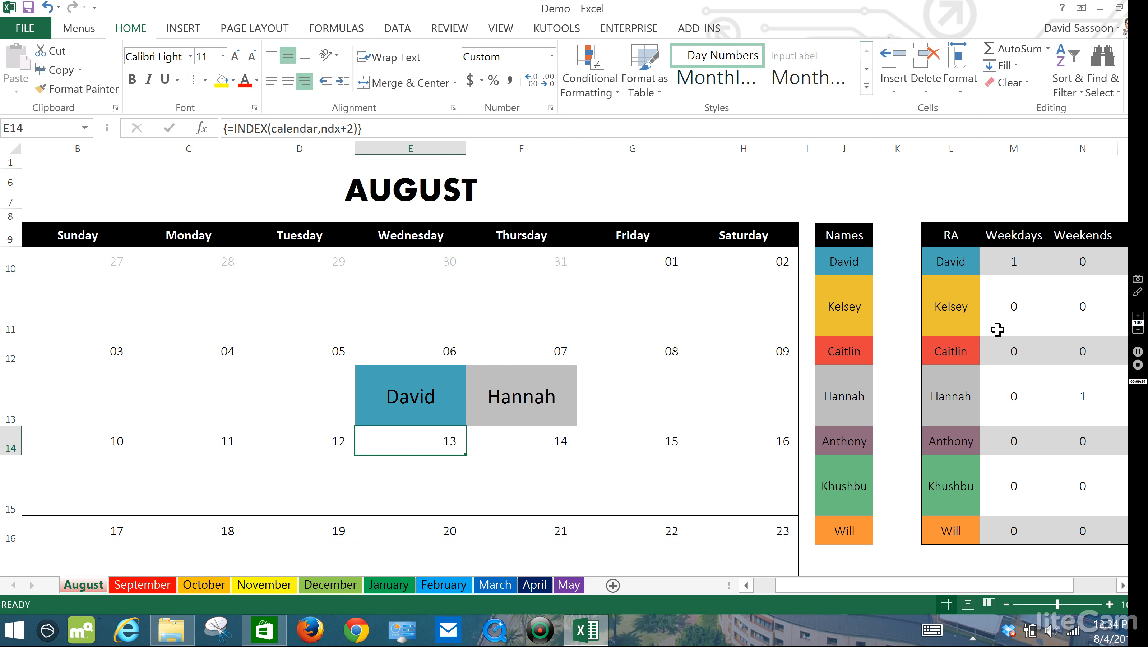